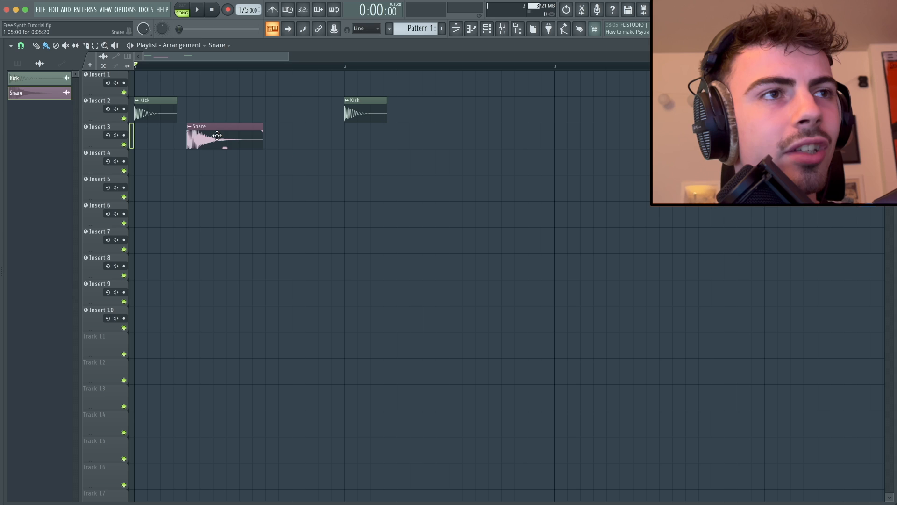
Step: Play back the Snare clip on Insert 3 from beat 2 of the first bar
double_click(217, 135)
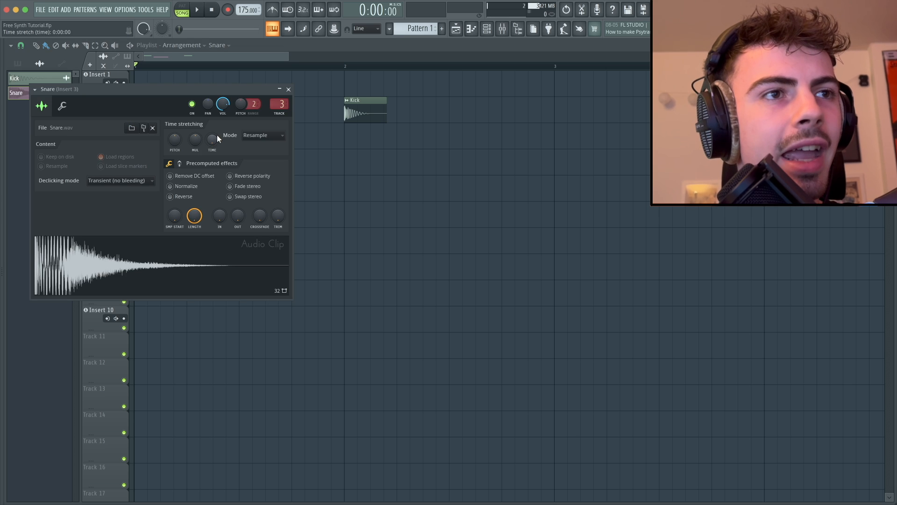
key("Escape")
left_click(187, 66)
key("space")
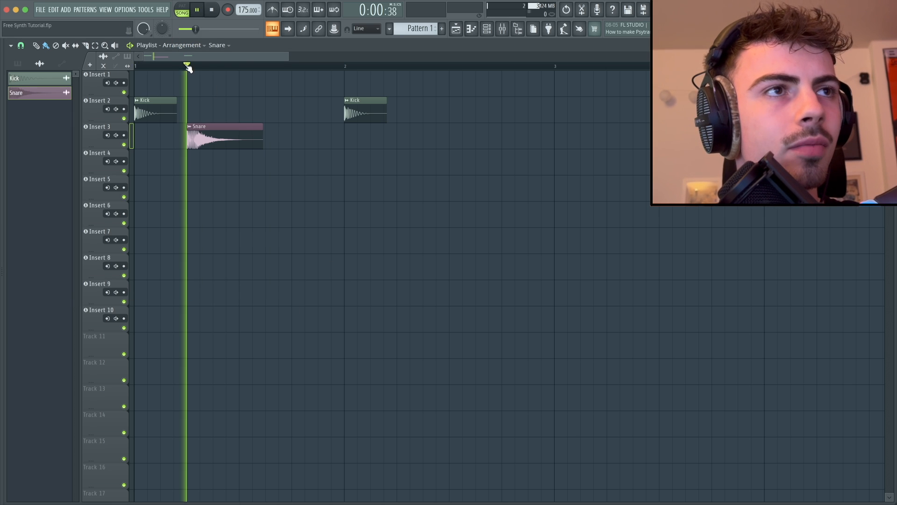
key("space")
Step: Give the Snare sample a 47% quick fade-out and lower Insert 3's mixer volume to 68%
double_click(227, 141)
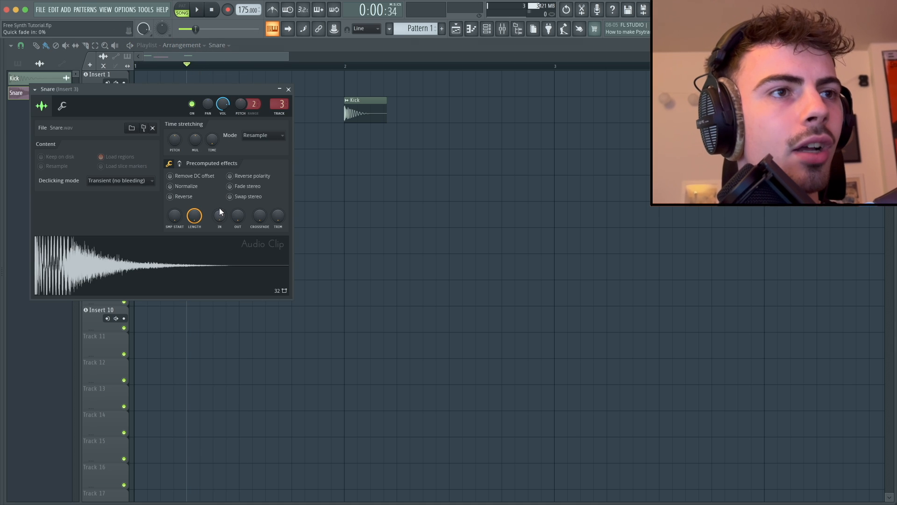
mouse_move(238, 216)
left_mouse_down()
mouse_move(238, 199)
mouse_move(237, 212)
left_mouse_up()
key("space")
key("space")
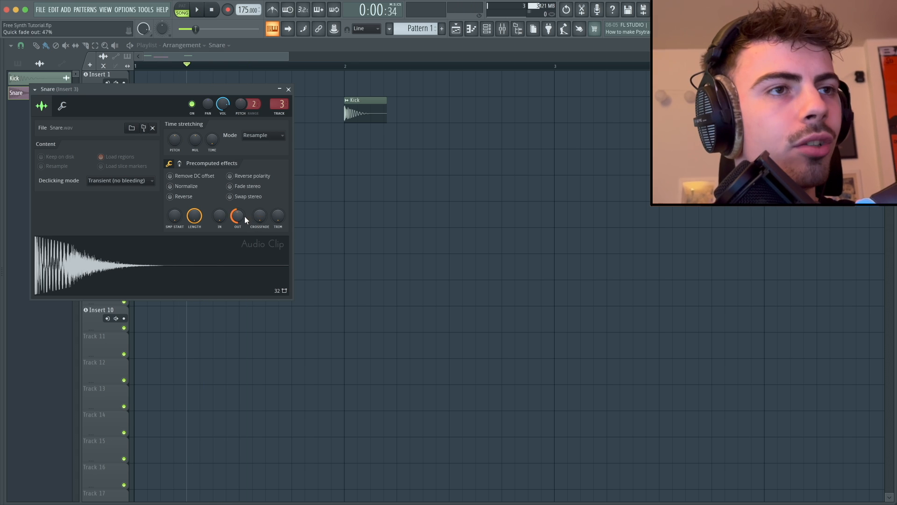
key("Escape")
key("F9")
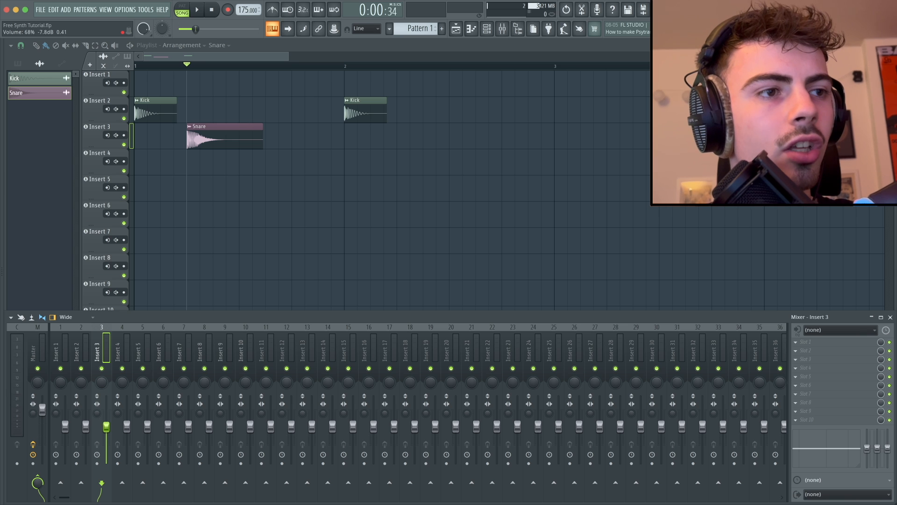
key("F9")
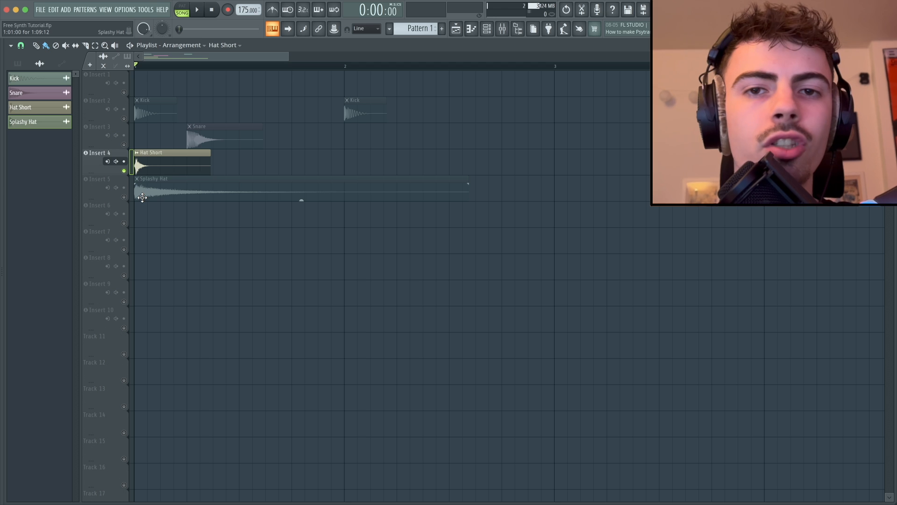
Step: Audition the Hat Short and Splashy Hat clips one at a time with their tracks soloed
left_click(142, 198)
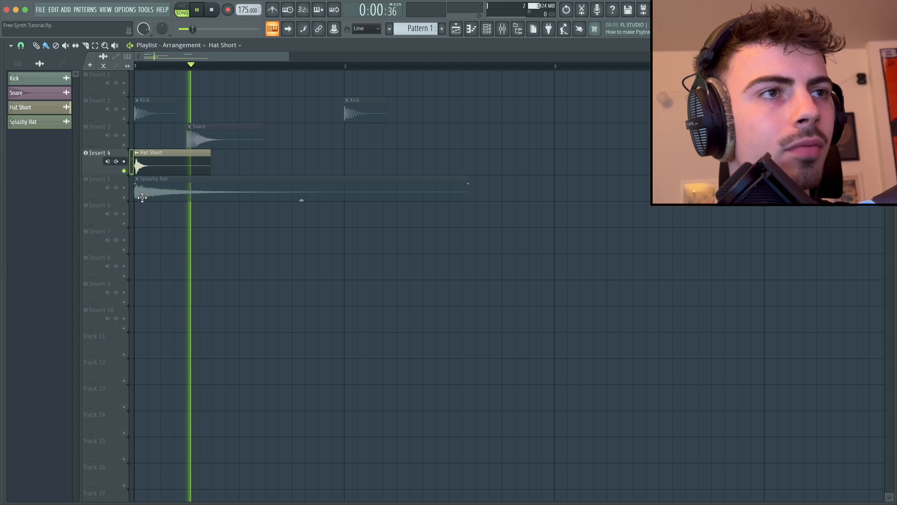
left_click(143, 198)
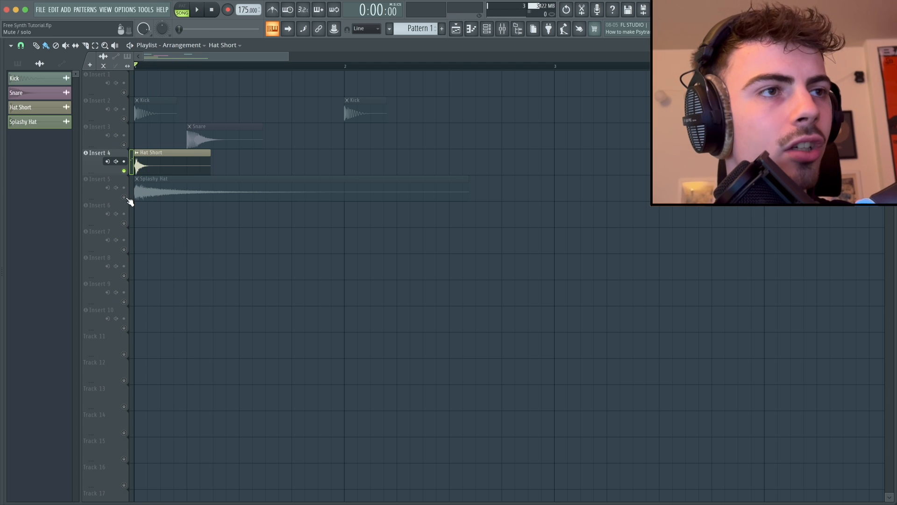
left_click(136, 197)
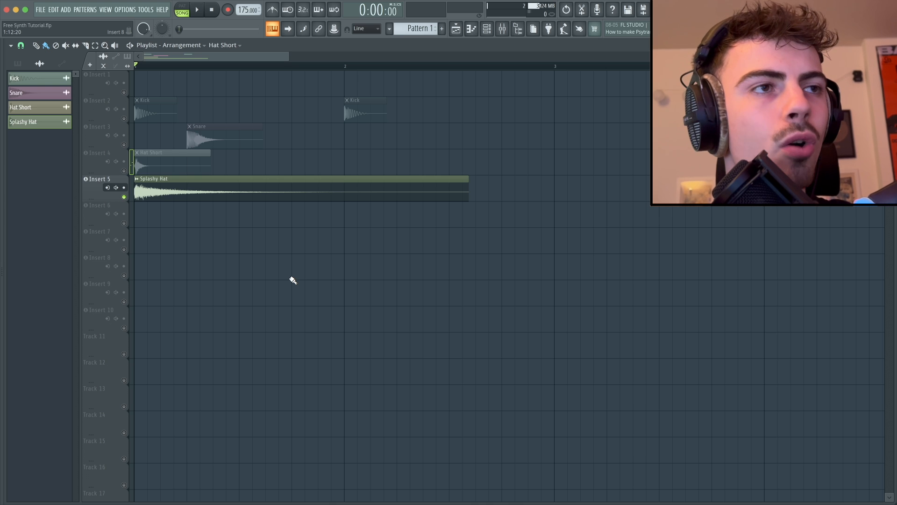
key("space")
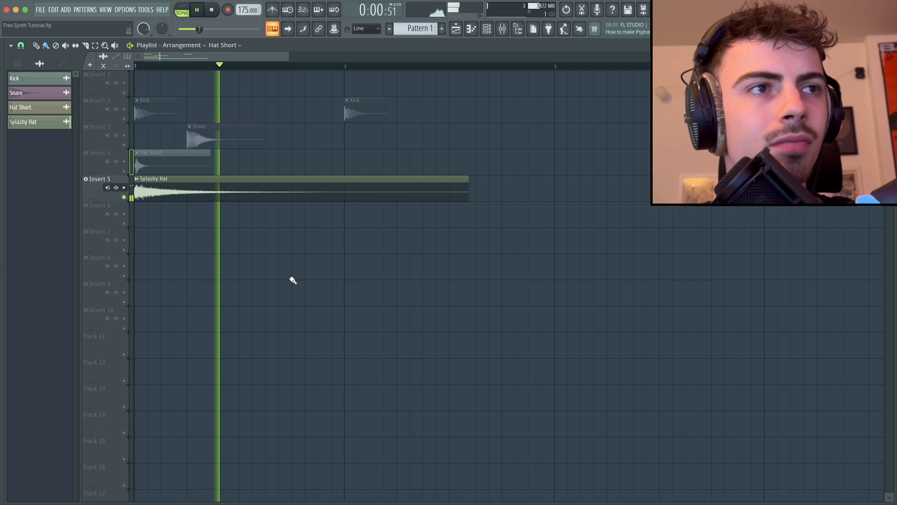
key("space")
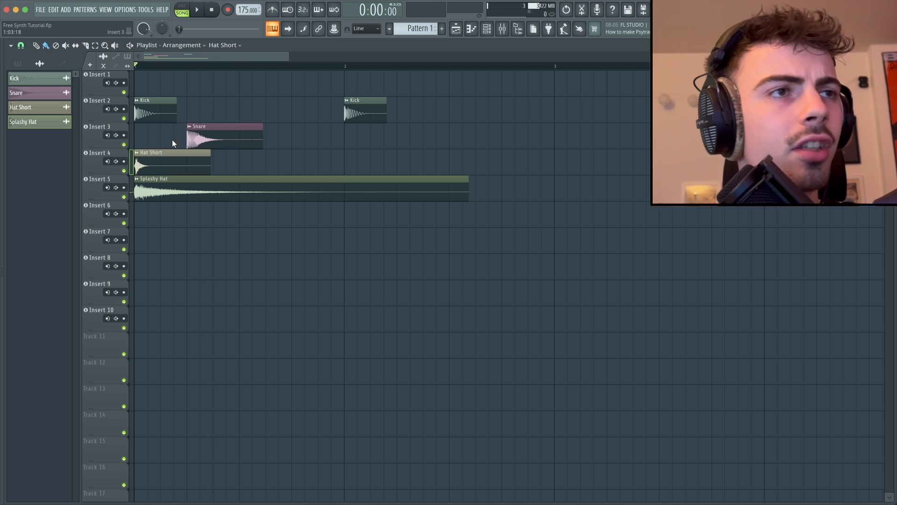
Step: Trim the Hat Short clip on Insert 4 to one beat (0:04:00), ending where the snare starts
left_click_drag(173, 139, 177, 163)
right_click(187, 159)
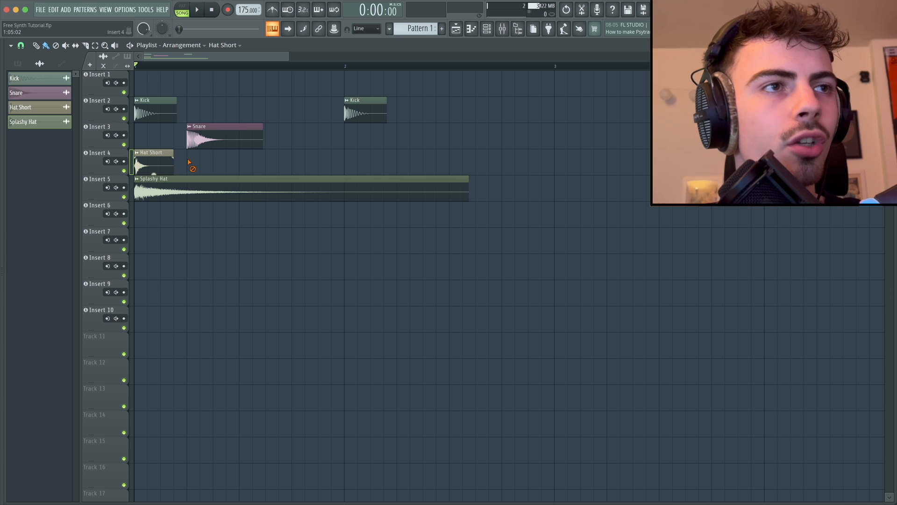
scroll(190, 159, "up", 2)
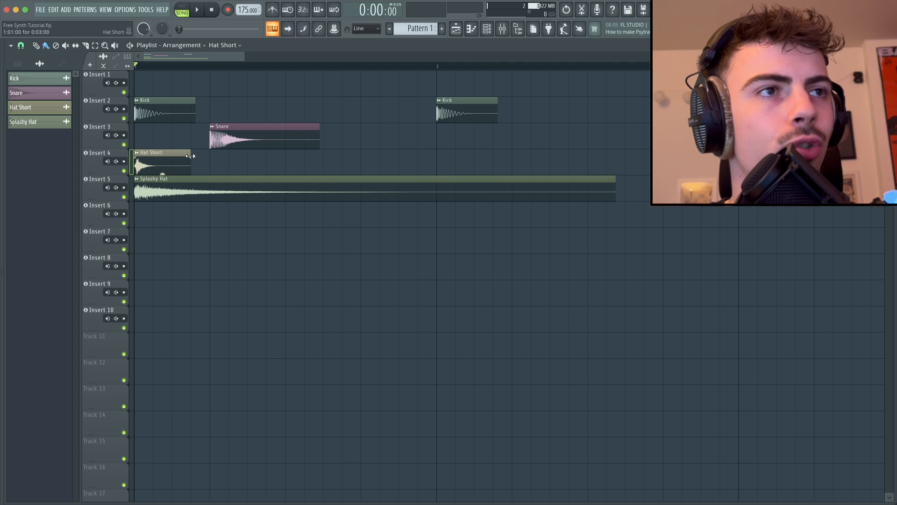
left_click_drag(193, 152, 210, 152)
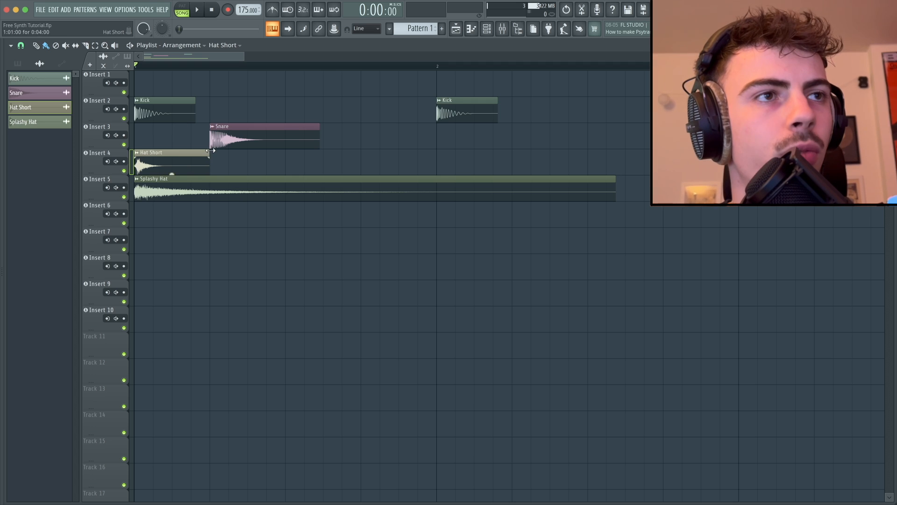
right_click(128, 170)
key("space")
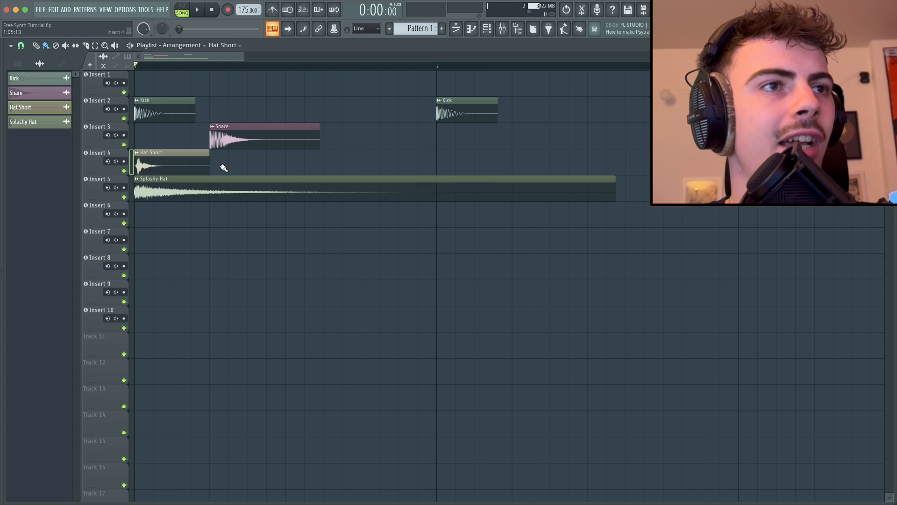
Step: Fill bar 1 with one-beat Hat Short and Splashy Hat clips on every beat and place a second Snare on beat 4
left_click_drag(224, 169, 403, 168)
right_click(224, 190)
mouse_move(215, 202)
left_mouse_down()
mouse_move(310, 180)
mouse_move(383, 192)
left_mouse_up()
left_click(233, 139)
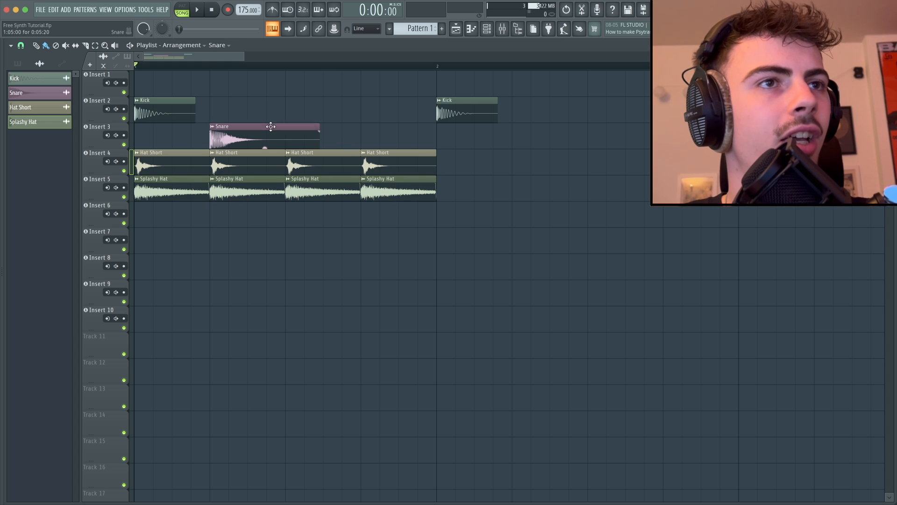
left_click(366, 136)
Step: Duplicate the bar 1 drum pattern into bar 2 and remove the extra overlapping kick at the start of bar 2
scroll(368, 110, "down", 5)
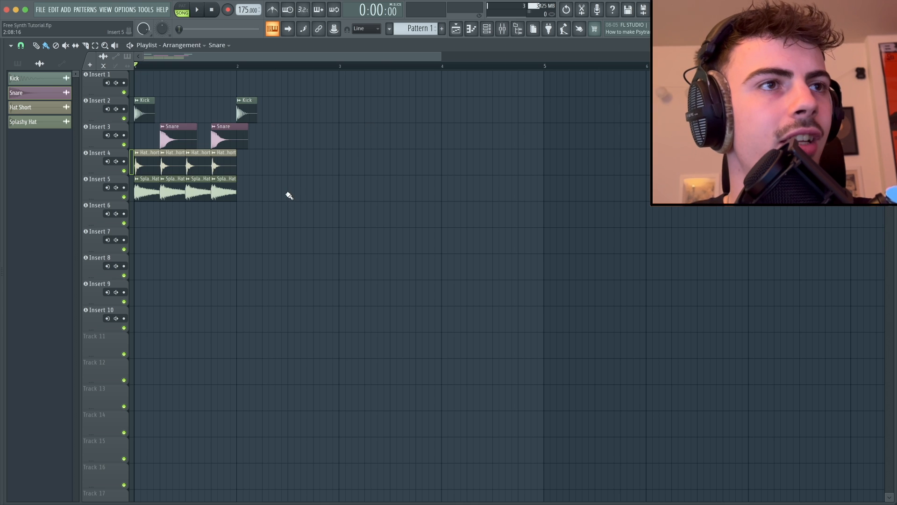
left_click_drag(234, 200, 138, 105)
key("super+b")
mouse_move(241, 110)
left_mouse_down()
mouse_move(251, 111)
mouse_move(244, 107)
left_mouse_up()
right_click(249, 110)
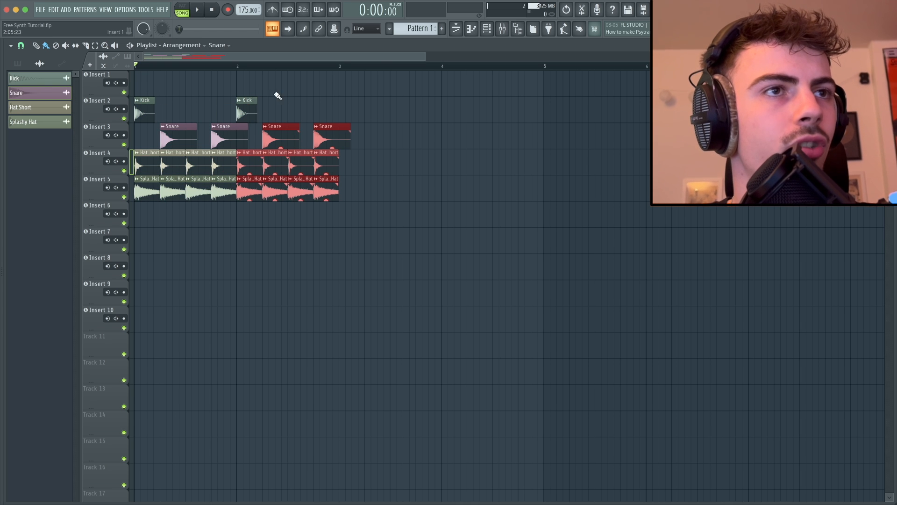
Step: Duplicate the two-bar drum pattern to fill bars 3 and 4
scroll(149, 103, "up", 1)
mouse_move(357, 199)
left_mouse_down()
mouse_move(145, 103)
mouse_move(373, 108)
left_mouse_up()
key("super+d")
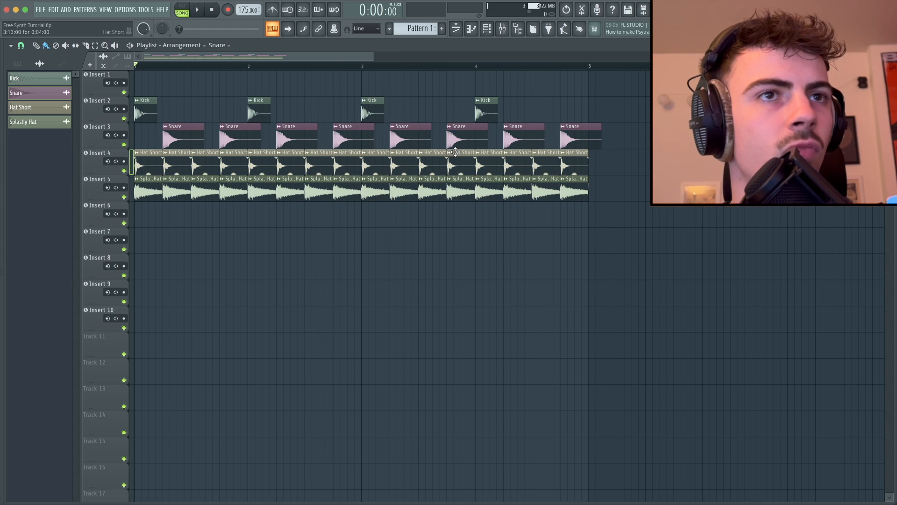
Step: Set the Snare sample's silence trimming threshold to 1% and save the project
double_click(454, 131)
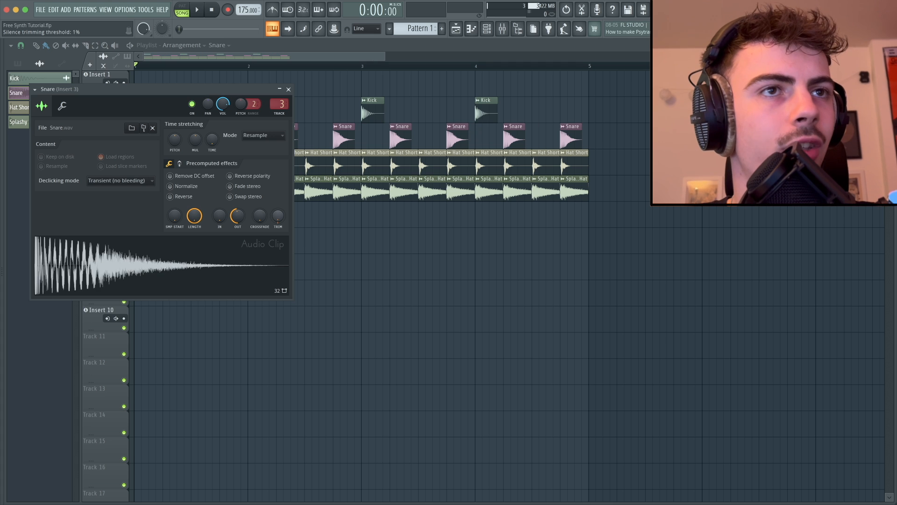
key("Escape")
key("super+s")
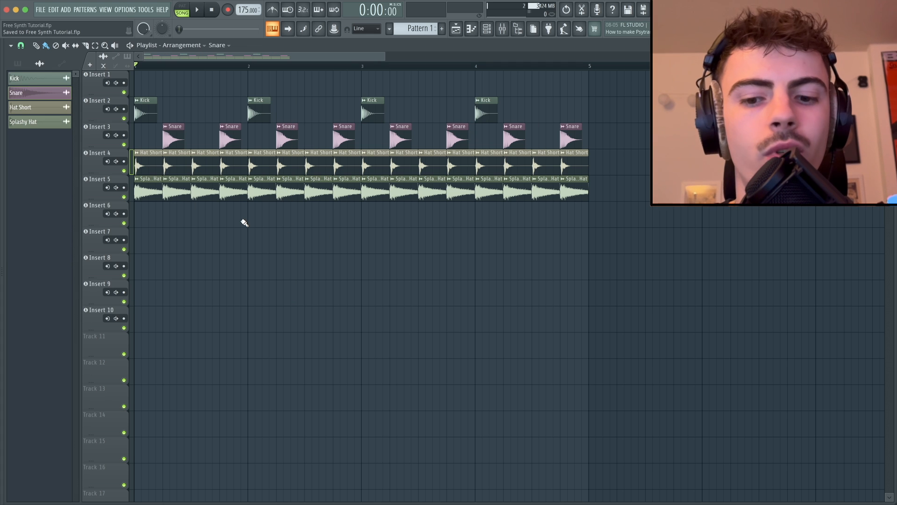
Step: Balance the hats against the beat in the mixer by lowering Insert 4's volume and setting Insert 5 to 18%
key("space")
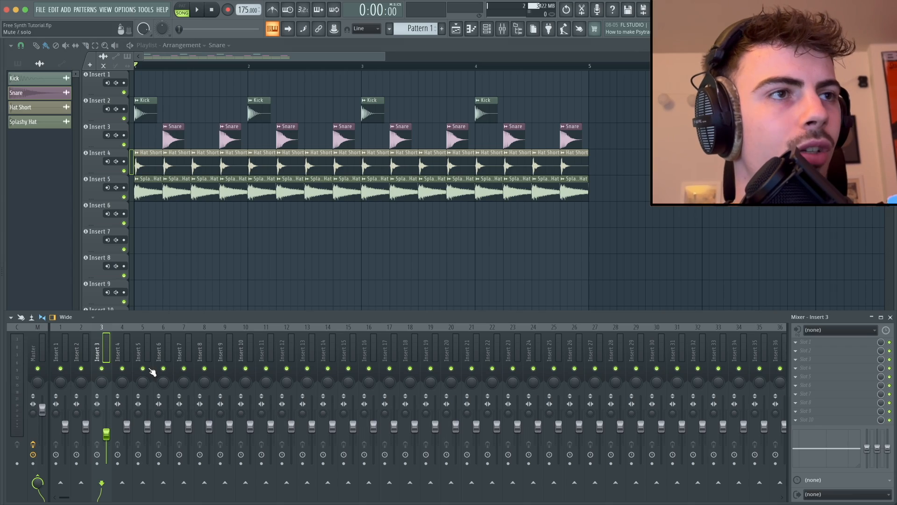
key("space")
key("space")
left_click_drag(147, 427, 148, 431)
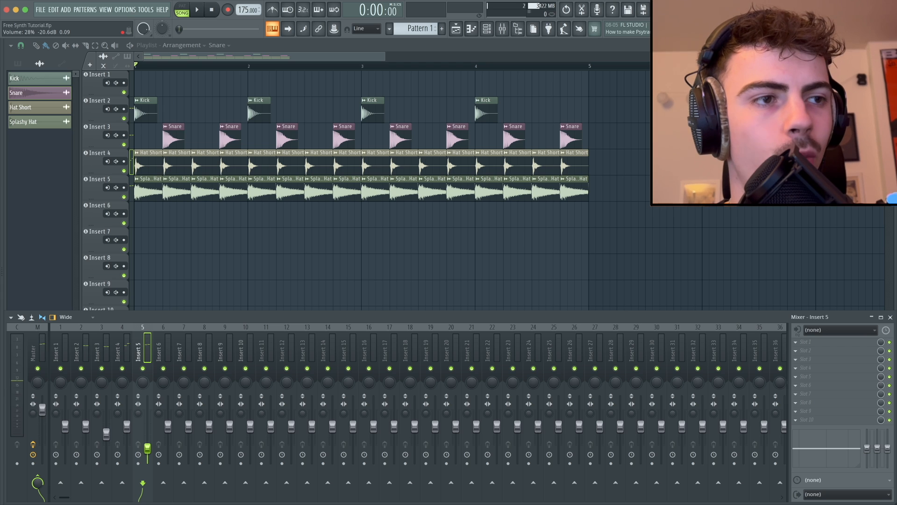
left_click_drag(127, 426, 144, 449)
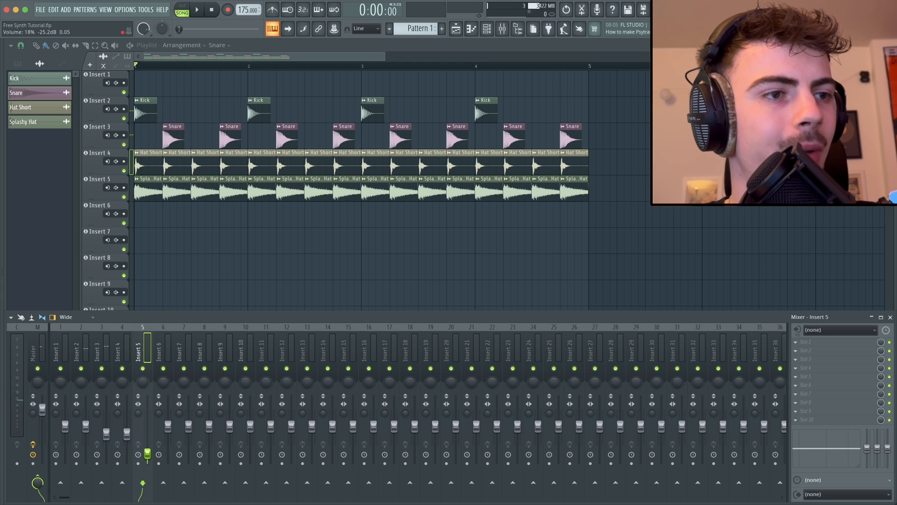
key("space")
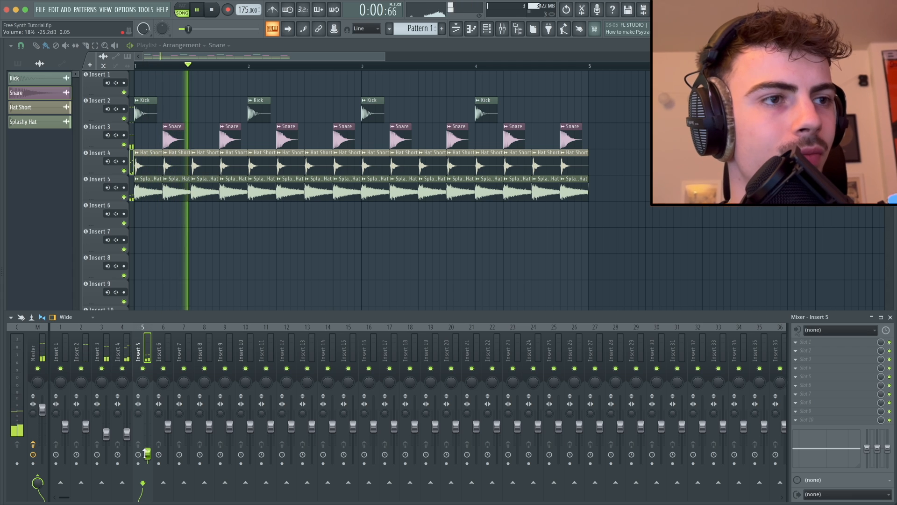
key("space")
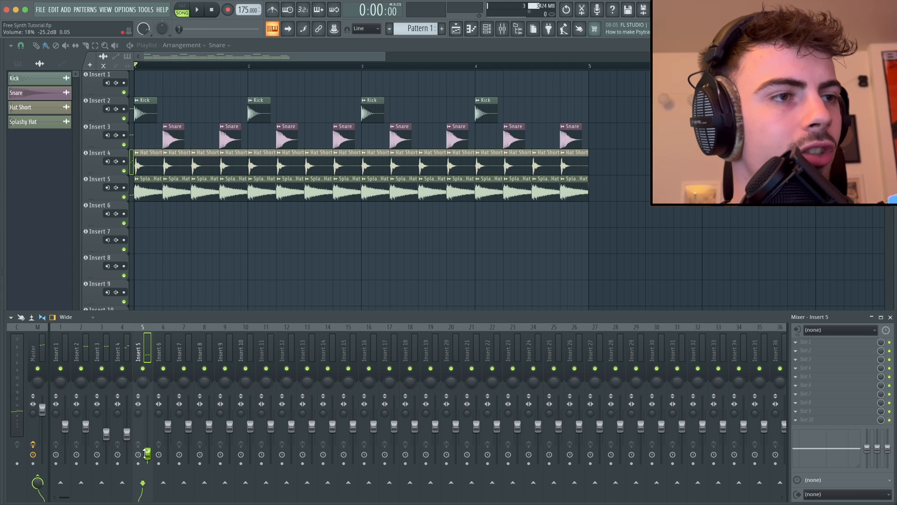
Step: Route mixer Inserts 2 through 5 only to Insert 1
left_click_drag(124, 342, 80, 340)
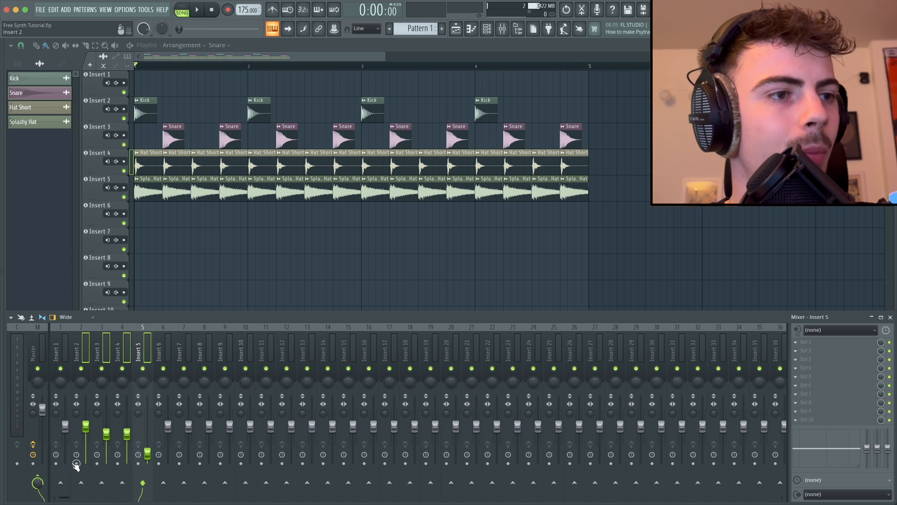
right_click(60, 482)
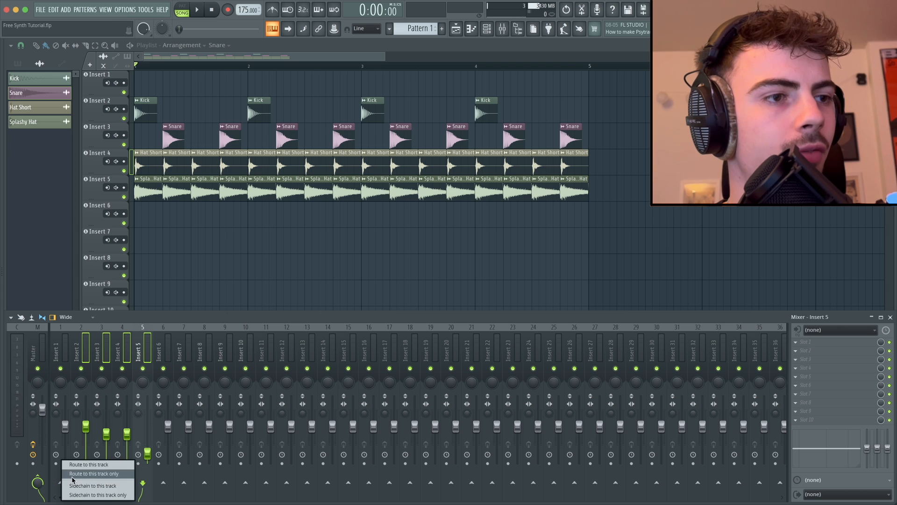
left_click(89, 473)
Step: Name the red-coloured mixer tracks Drum Bus, Kick, Snare, Hat Short and Splashy Hat, and save the project
left_click(77, 335)
key("ctrl+s")
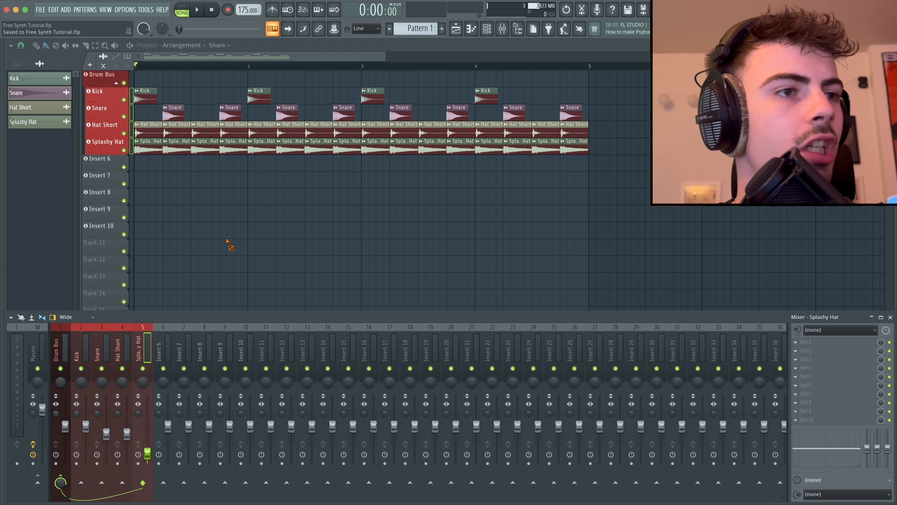
Step: Add Fruity Parametric EQ 2 to the first effect slot of the Snare mixer track
left_click(107, 343)
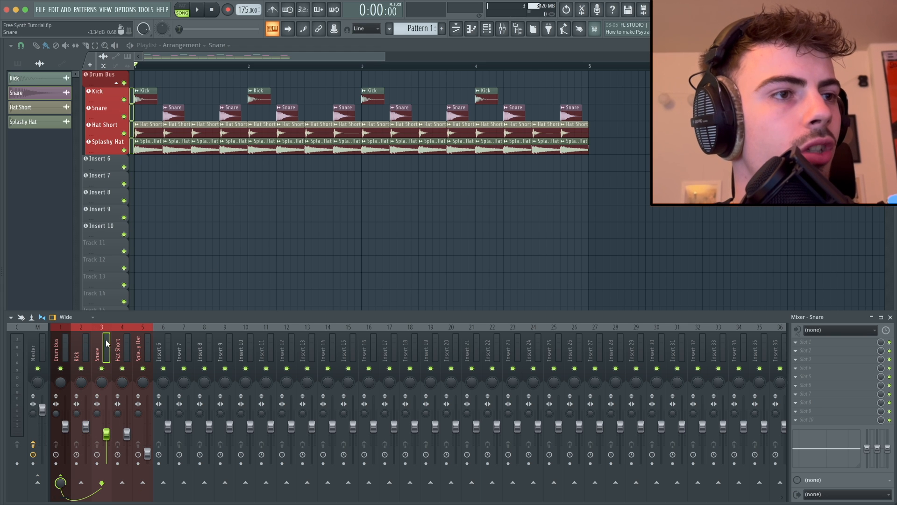
left_click(813, 345)
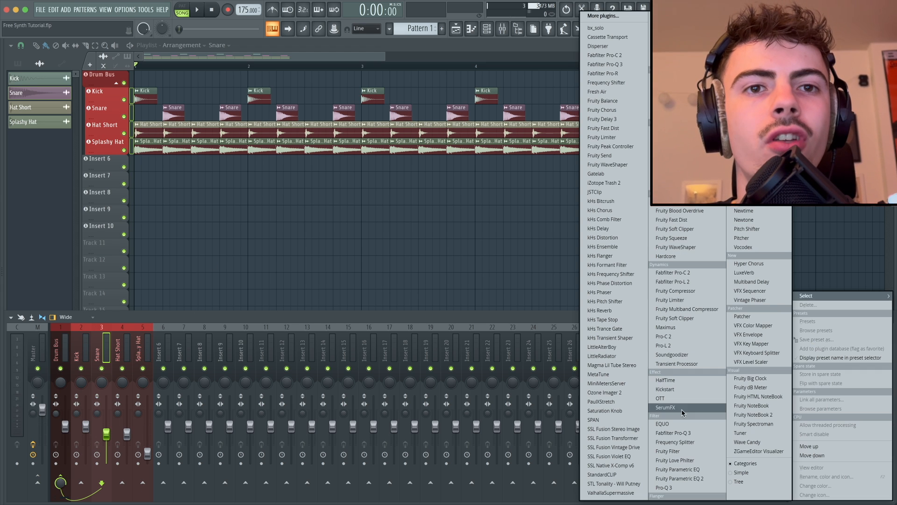
left_click(690, 478)
Step: Make band 1 of the snare's EQ a steep high-pass filter that cuts the low frequencies
scroll(327, 137, "down", 2)
scroll(328, 143, "up", 3)
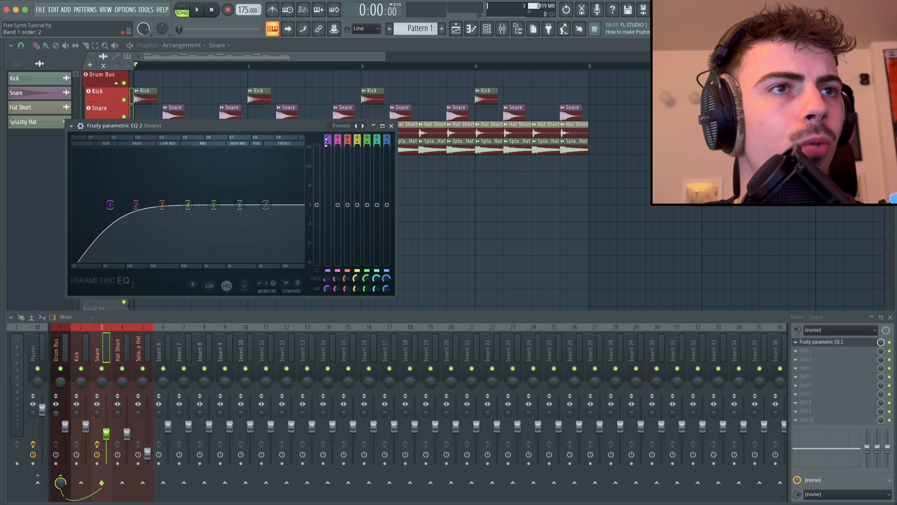
left_click_drag(110, 204, 164, 208)
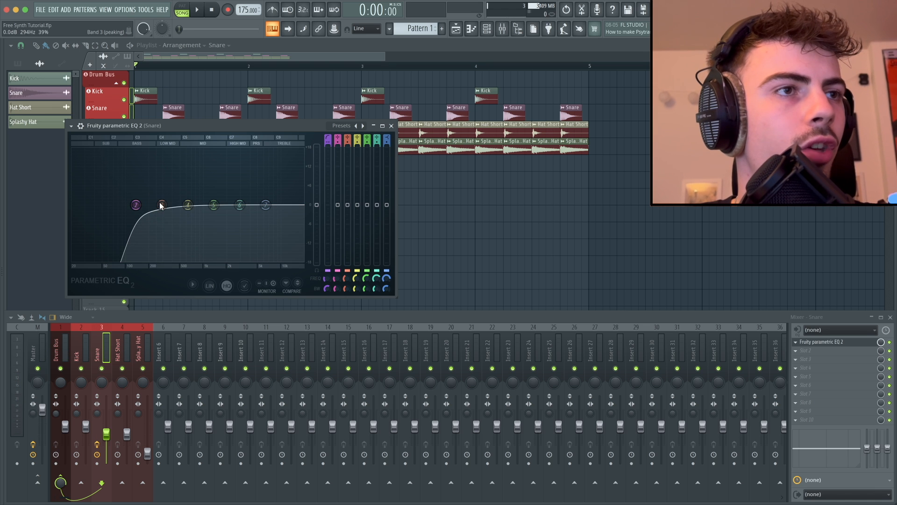
Step: Try a low-mid cut with band 3 of the snare's EQ while the beat plays
key("space")
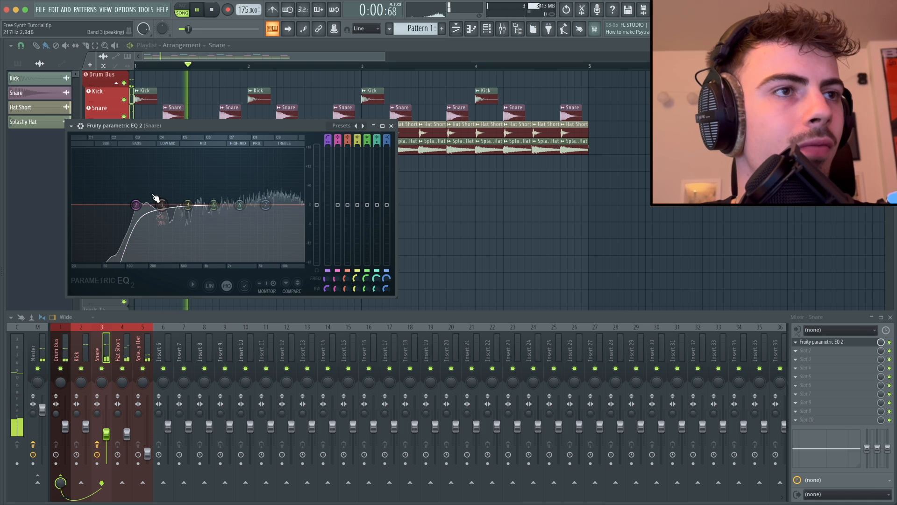
mouse_move(161, 205)
left_mouse_down()
mouse_move(125, 176)
mouse_move(140, 150)
mouse_move(161, 221)
left_mouse_up()
key("space")
right_click(162, 220)
left_click(165, 225)
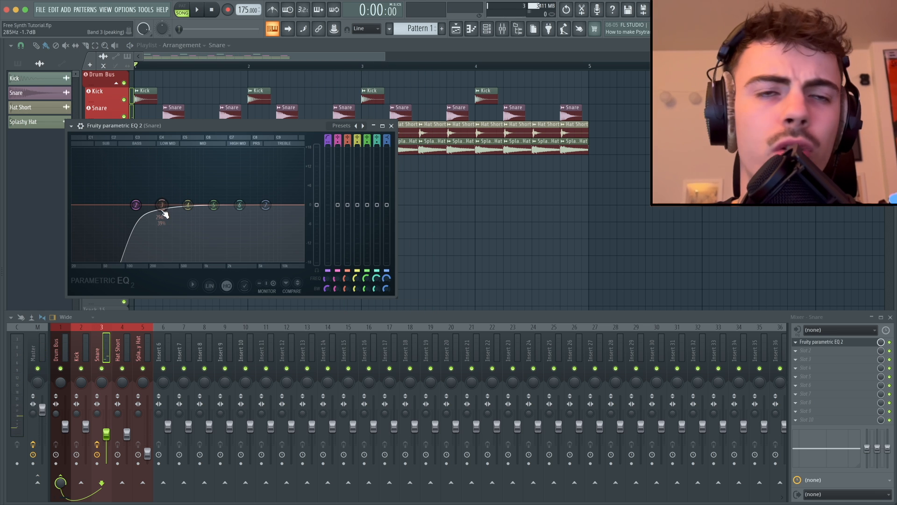
Step: Boost the high frequencies slightly with band 7 of the snare's EQ and play the beat
left_click_drag(266, 204, 252, 199)
key("space")
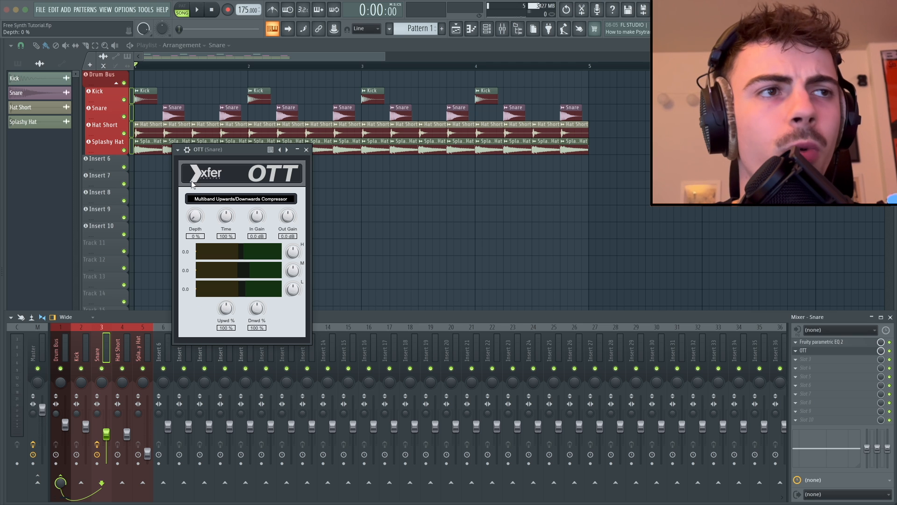
Step: Raise the Depth of the OTT compressor on the Snare track slightly above 0 % while the beat plays
key("space")
left_click_drag(202, 215, 201, 188)
key("space")
key("Escape")
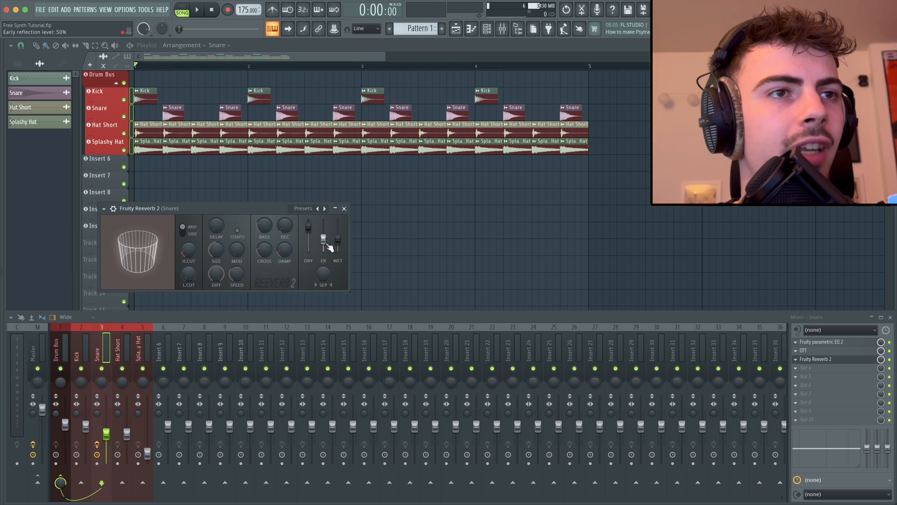
Step: Lower the early reflection level of the snare's Fruity Reeverb 2, set its high cut to 4.0 kHz and raise its low cut
left_click_drag(329, 247, 330, 255)
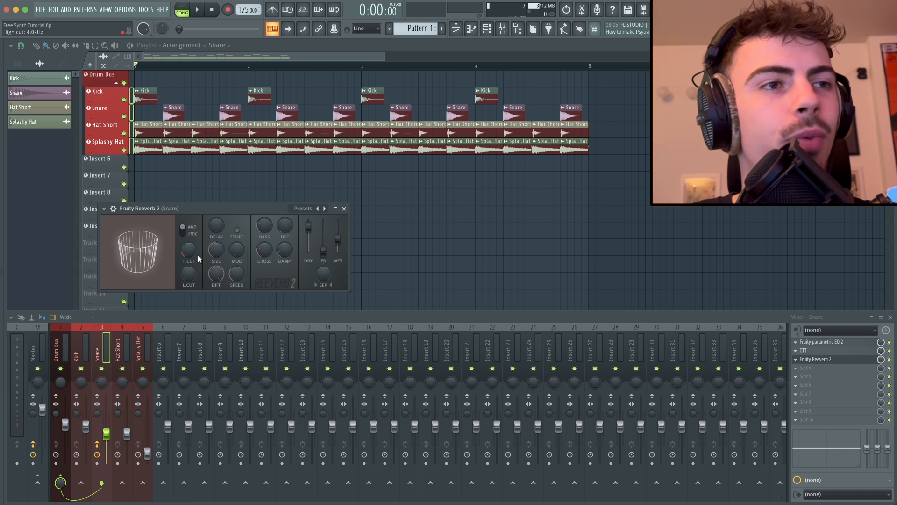
left_click_drag(178, 282, 178, 267)
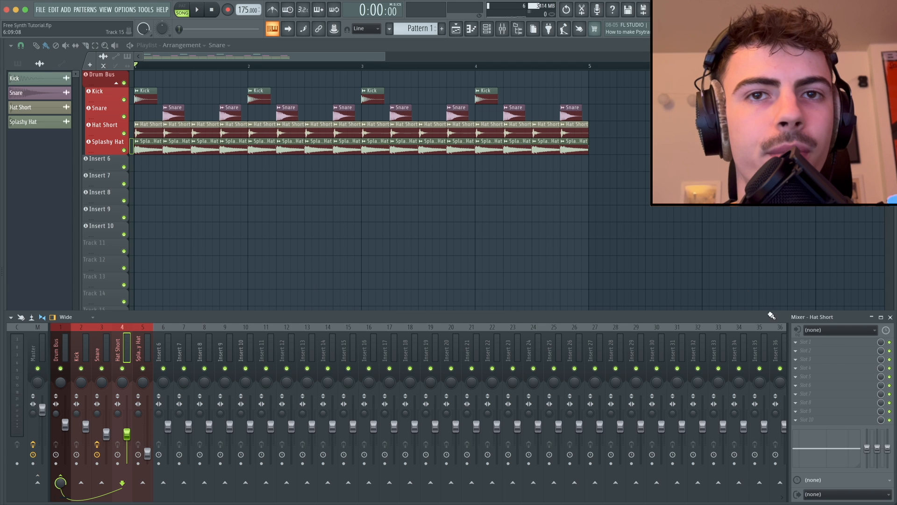
Step: Add Fruity Parametric EQ 2 to the Hat Short track and high-pass it with band 1 at about 263 Hz
left_click(828, 345)
left_click(699, 477)
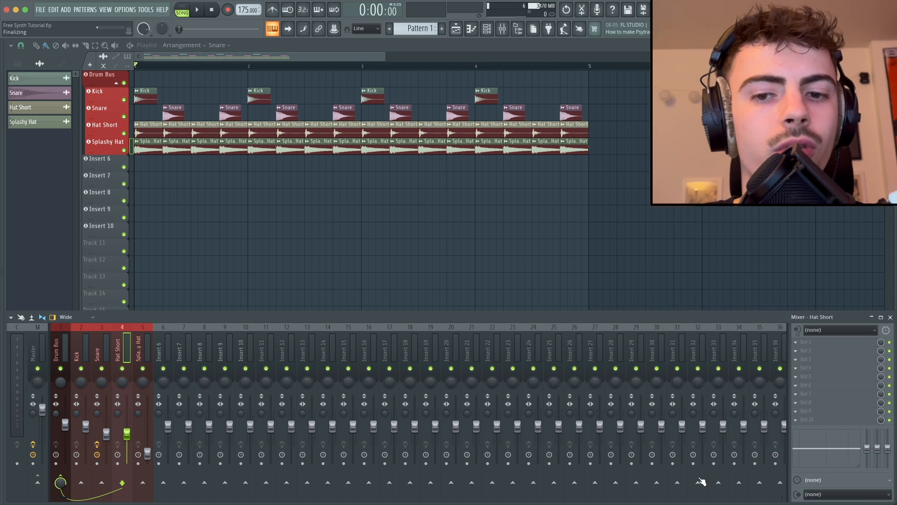
left_click_drag(109, 168, 117, 169)
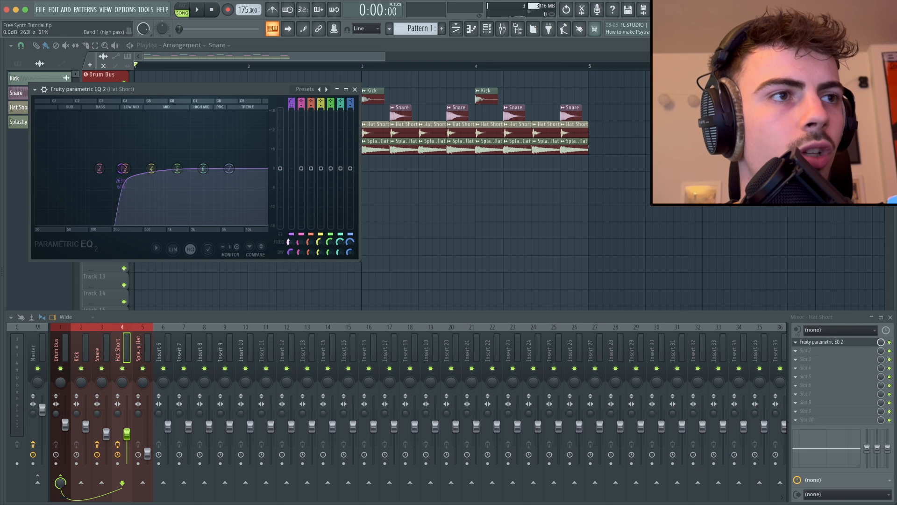
key("Escape")
Step: Copy the Hat Short track's EQ with its settings onto the Splashy Hat track
left_click(796, 343)
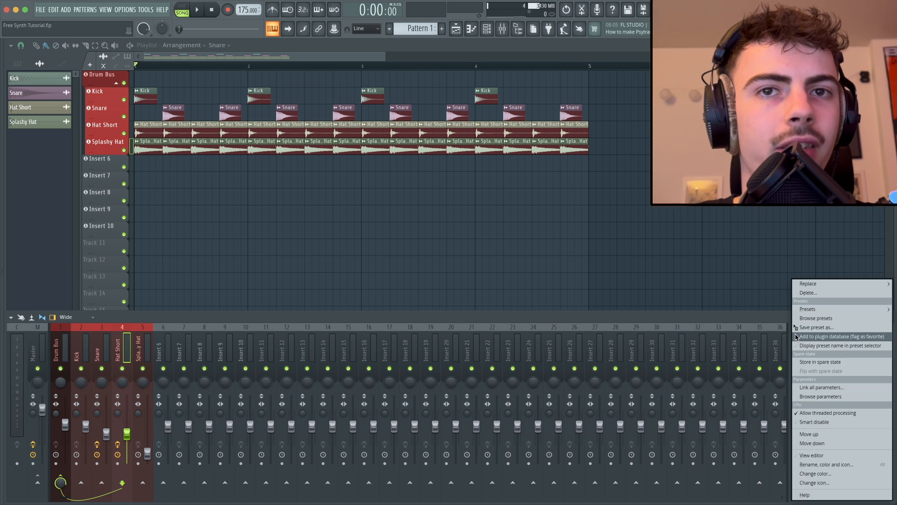
left_click_drag(802, 327, 147, 336)
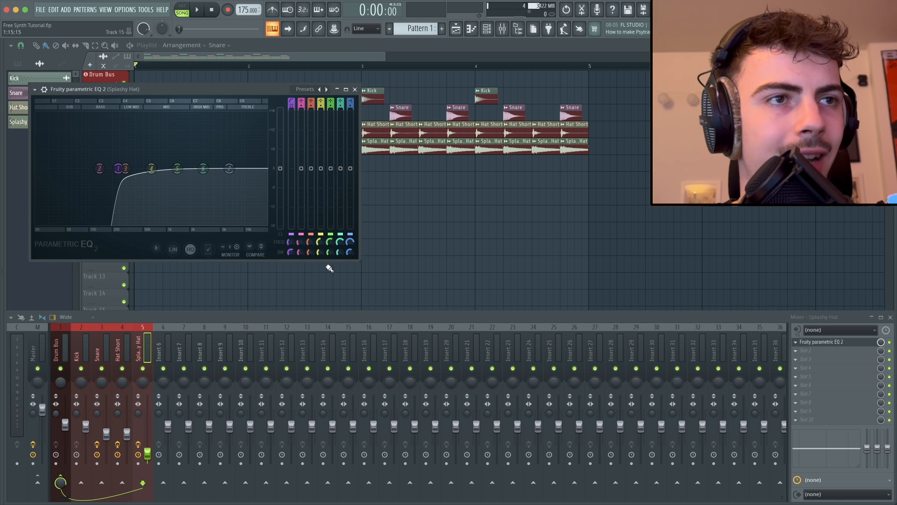
left_click(356, 90)
Step: Add Fruity Fast Dist to the Drum Bus track and set its threshold to 50% while the beat plays
left_click(69, 340)
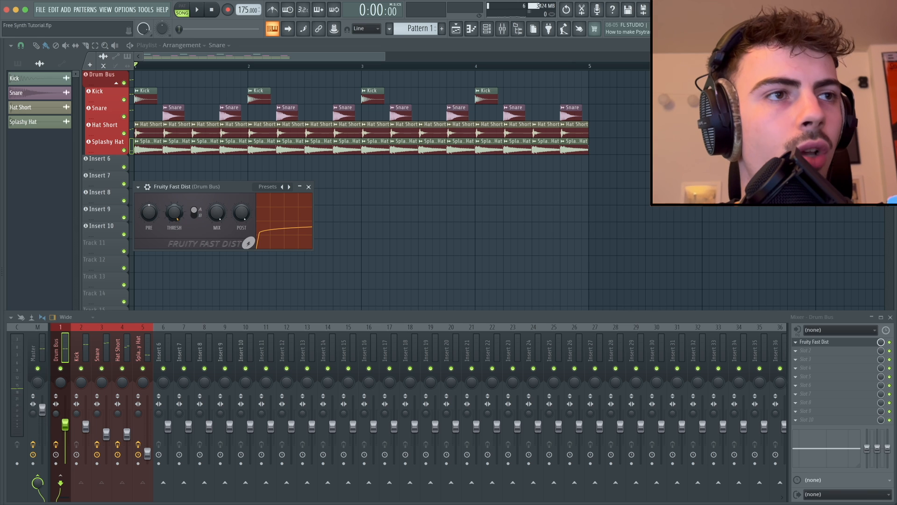
left_click_drag(174, 212, 174, 206)
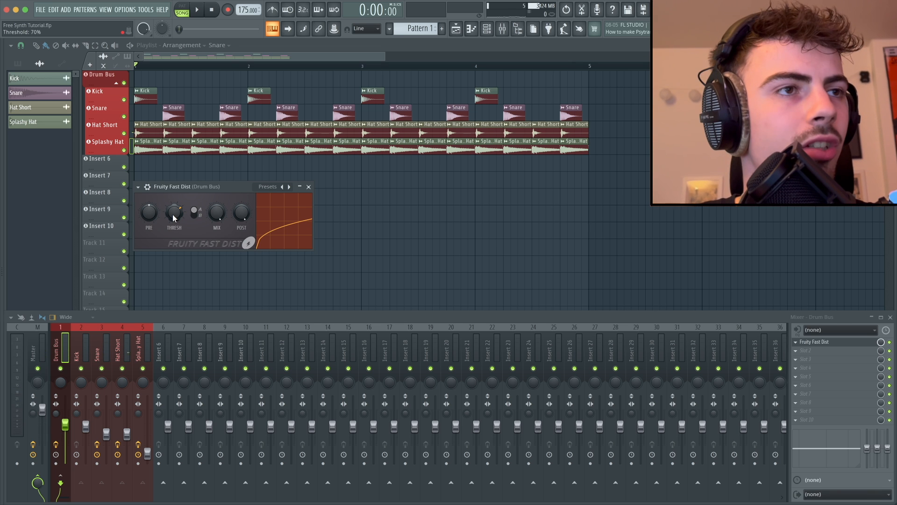
scroll(173, 215, "down", 3)
key("space")
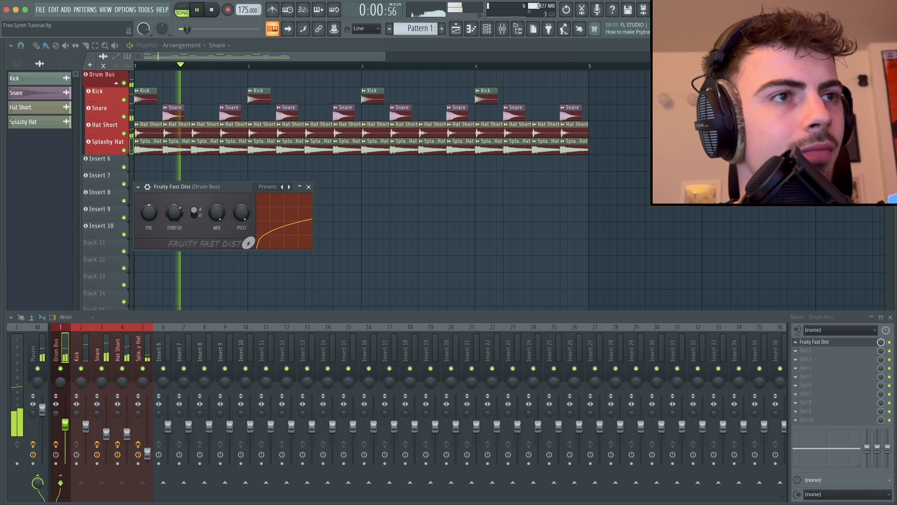
left_click_drag(174, 213, 173, 209)
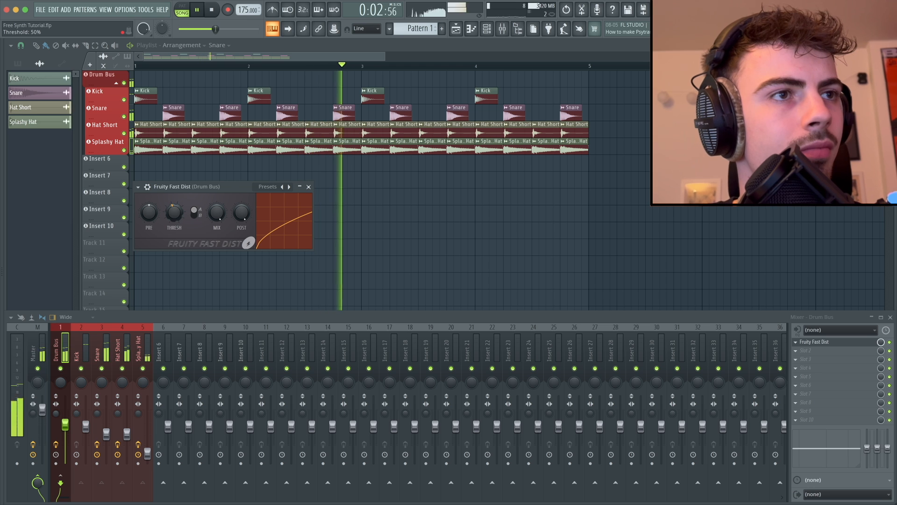
Step: Set the drum bus distortion's post gain to 92% and lower its pre gain during playback
mouse_move(242, 212)
left_mouse_down()
mouse_move(242, 228)
mouse_move(242, 211)
left_mouse_up()
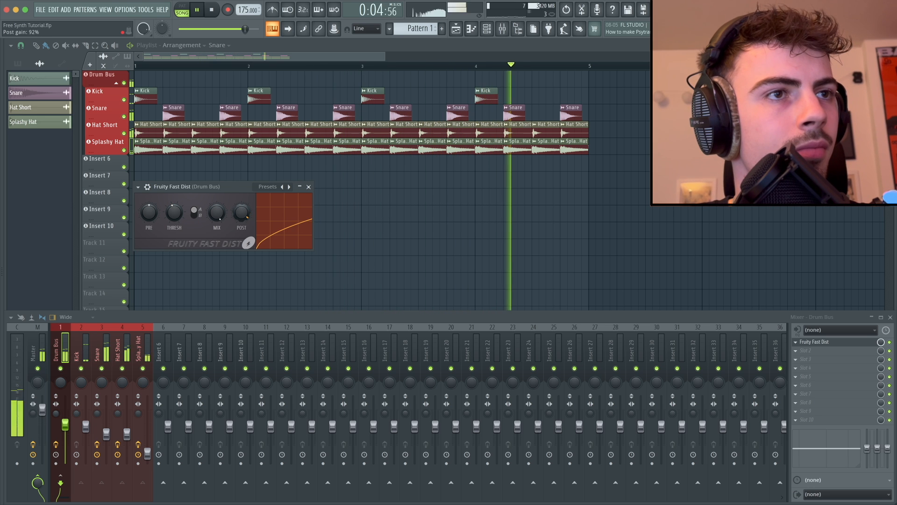
left_click_drag(149, 213, 149, 219)
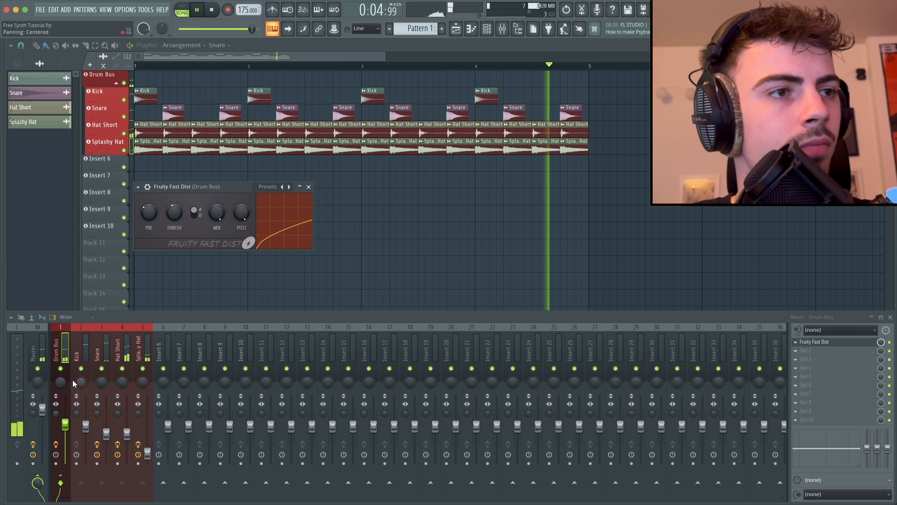
key("space")
Step: Lower the Kick mixer track's volume to 59% (-10.0 dB) and select the Drum Bus track
left_click(86, 427)
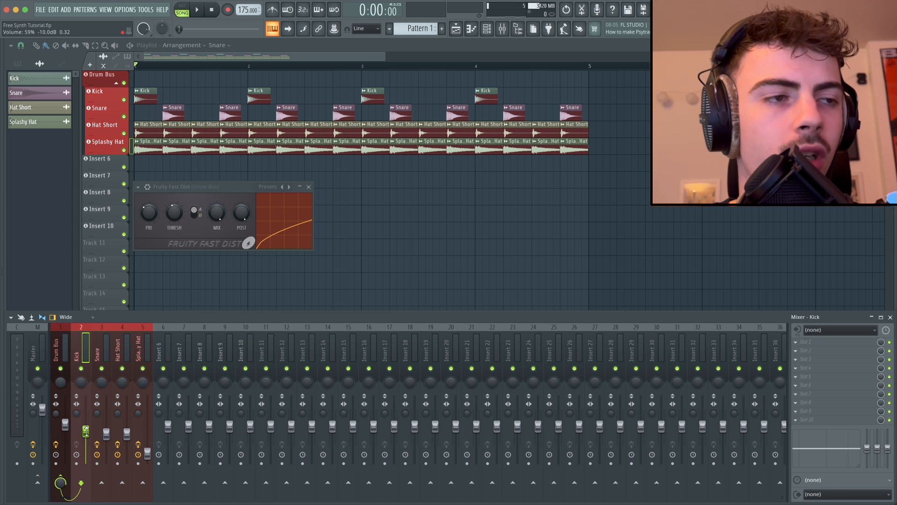
left_click(65, 424)
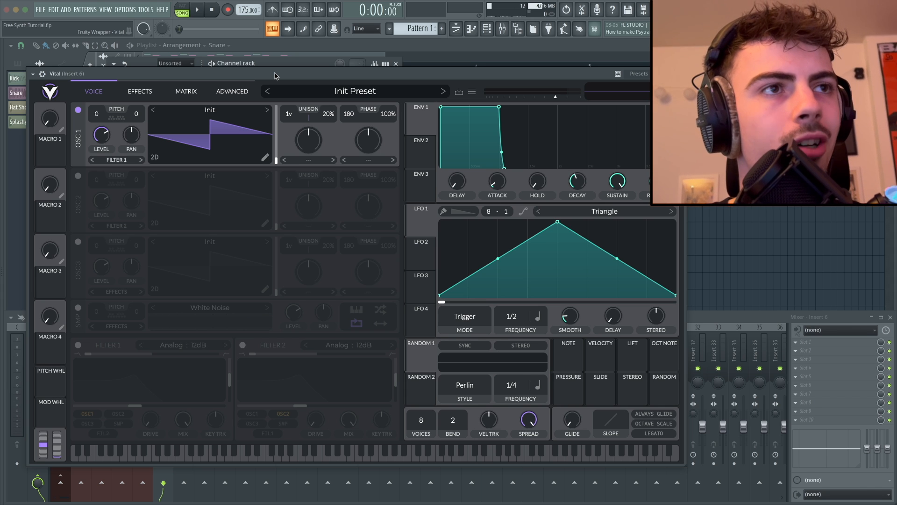
Step: Audition the initial Vital sound with a few notes and transpose oscillator 1 to -12 semitones
key("c")
key("d")
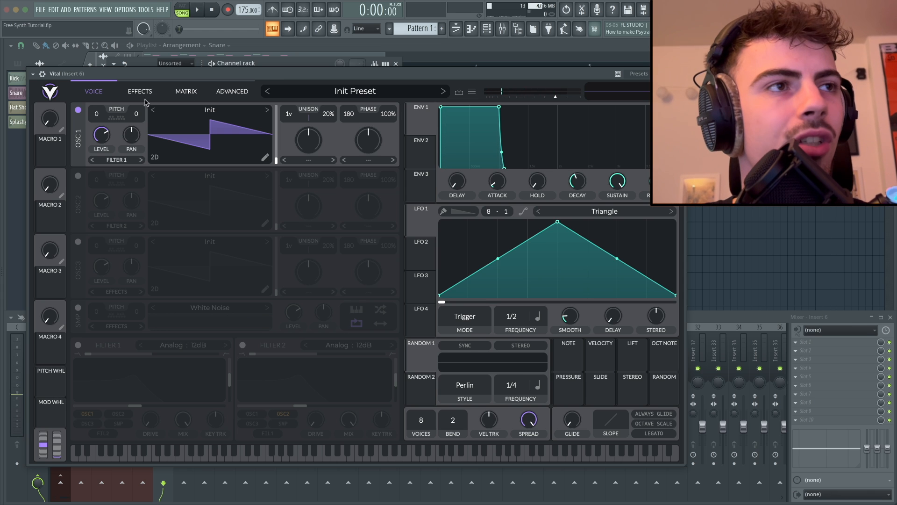
left_click_drag(100, 122, 94, 173)
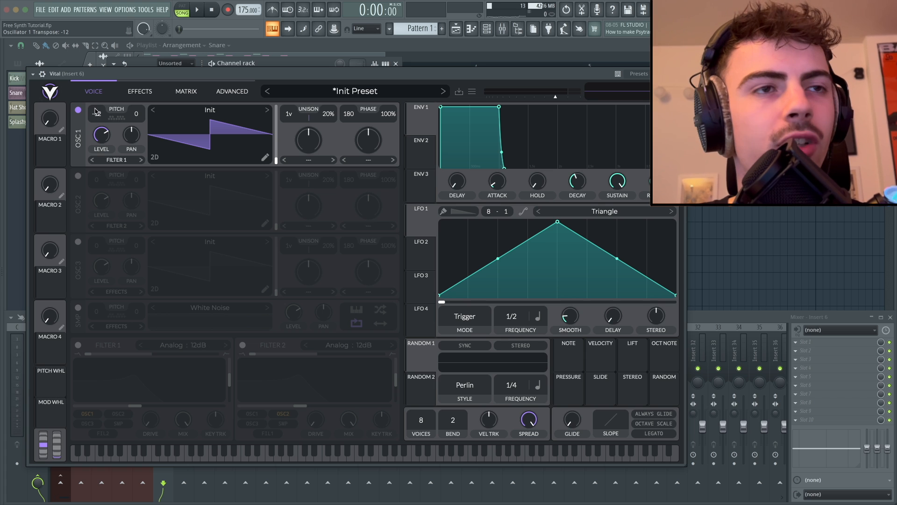
Step: Search the wavetables for "vital", load Vital Sine 2 into oscillator 1 and audition it with a few notes
left_click(210, 110)
left_click(372, 115)
type("vital")
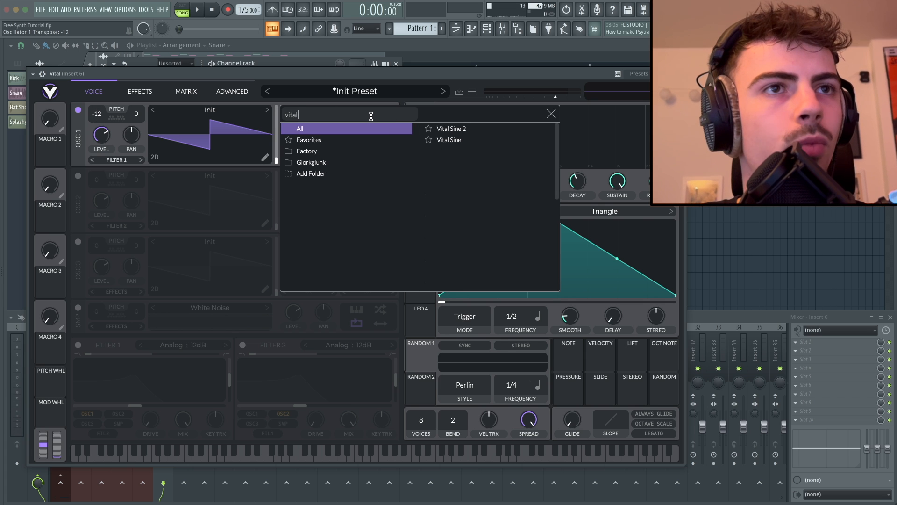
left_click(449, 130)
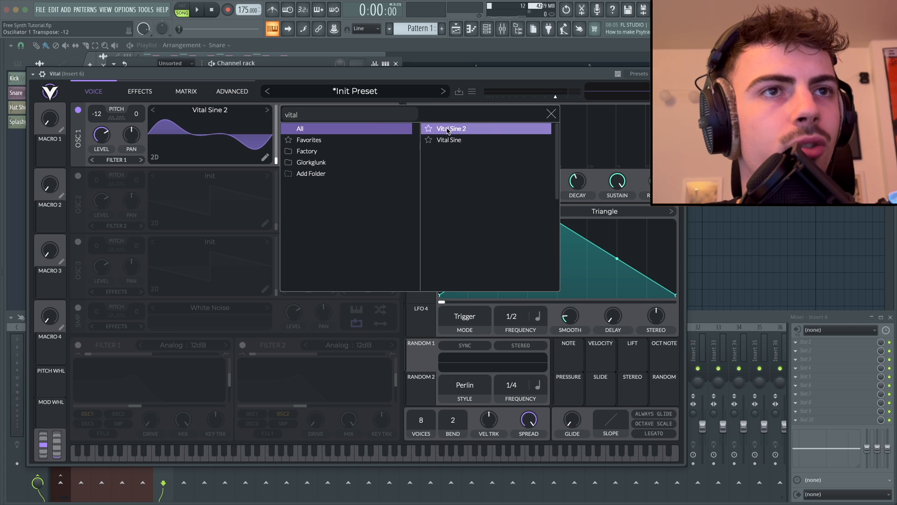
left_click(552, 114)
key("c")
key("c")
key("d")
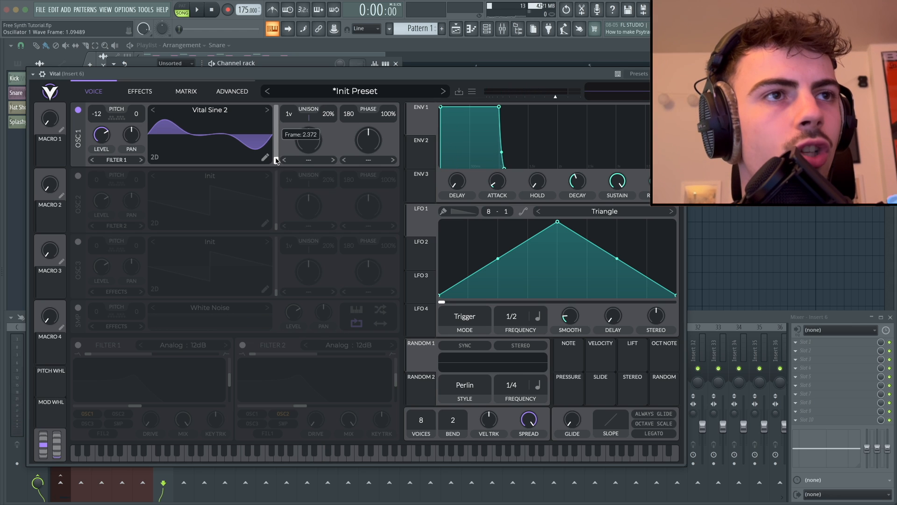
Step: Set oscillator 1's wavetable frame to about 95.5 and audition the sound with repeated notes
left_click_drag(276, 160, 274, 137)
key("d")
key("d")
key("d")
key("d")
key("d")
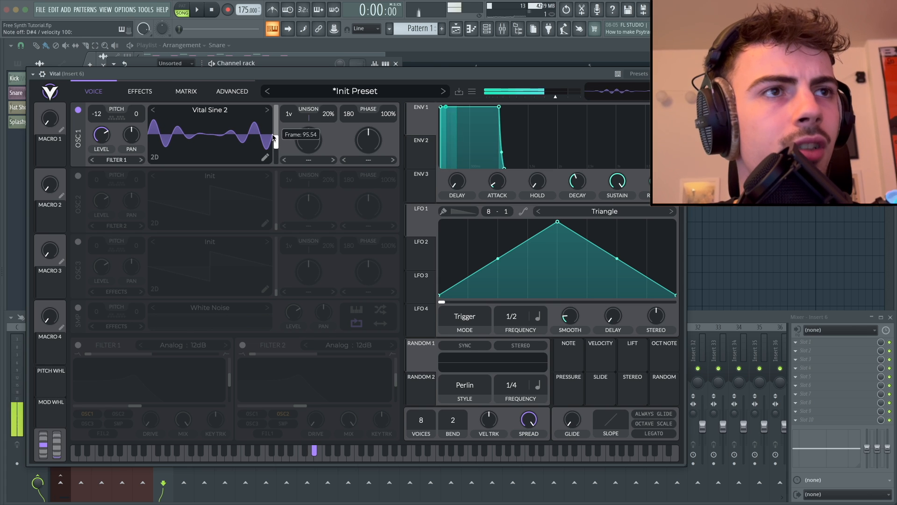
key("c")
key("c")
key("c")
key("d")
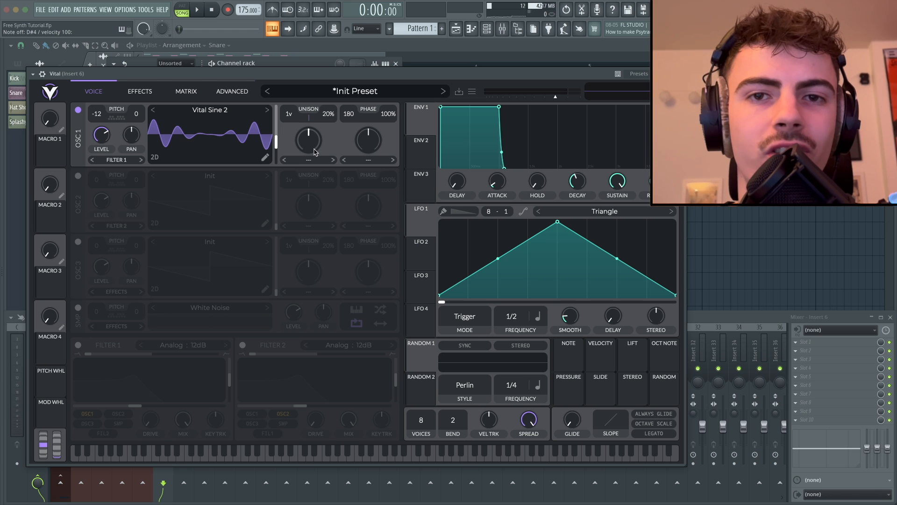
Step: Turn oscillator 1's level down to zero and assign LFO 1 to modulate it
left_click_drag(101, 135, 101, 178)
left_click_drag(422, 223, 102, 135)
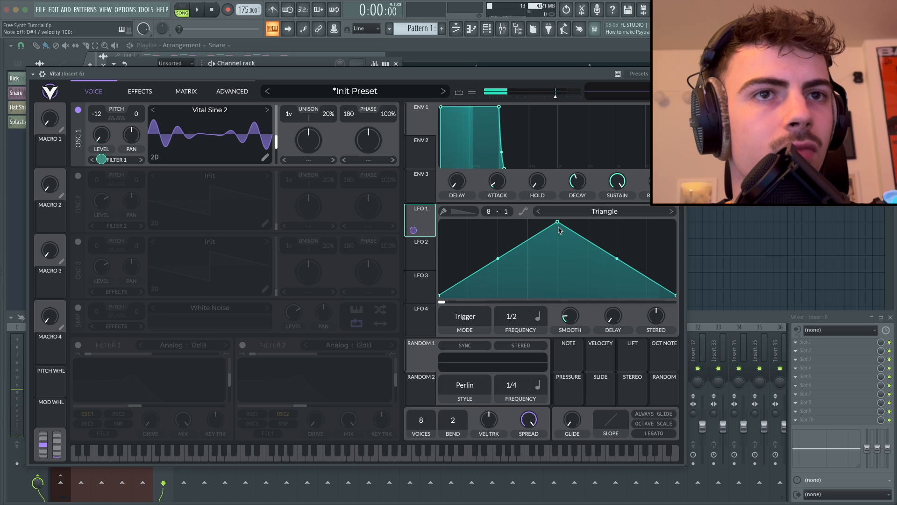
Step: Reshape LFO 1 into a quick curved rise, a flat top, a steep fall and a long low tail
left_click_drag(558, 221, 471, 215)
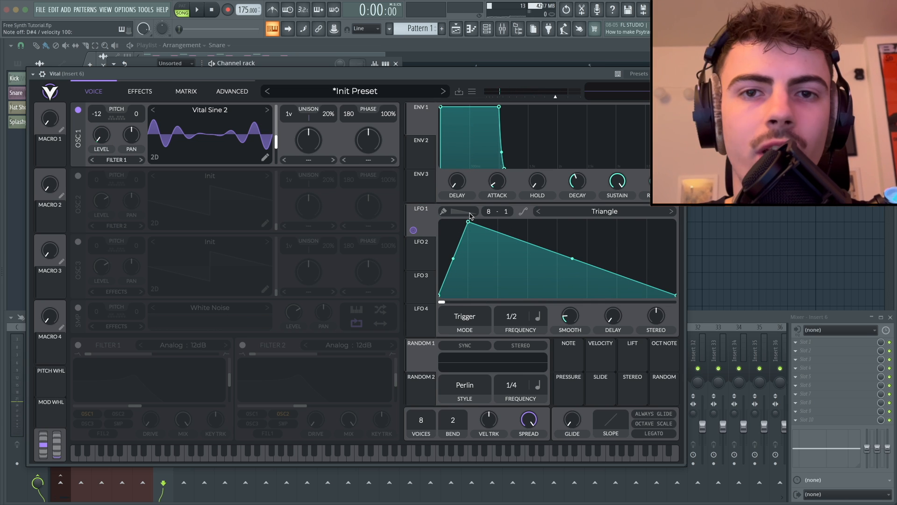
left_click_drag(453, 258, 454, 270)
double_click(528, 222)
double_click(566, 275)
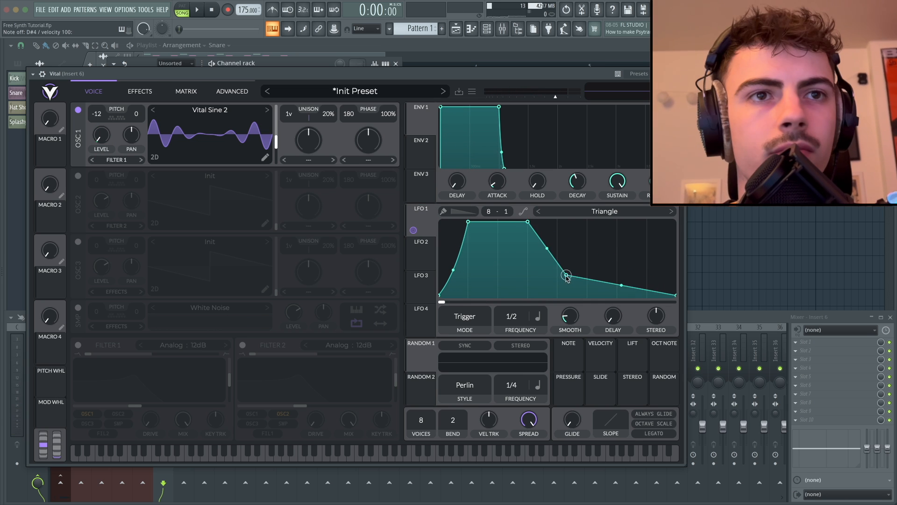
left_click_drag(566, 278, 564, 279)
Step: Set LFO 1 to Envelope mode with a frequency of 1/8 and audition the result
left_click_drag(517, 319, 520, 305)
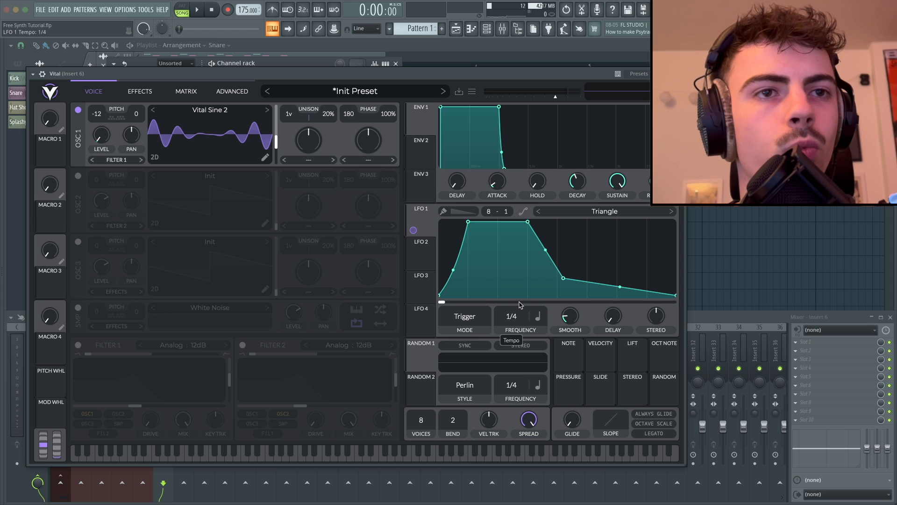
left_click(465, 317)
left_click(456, 364)
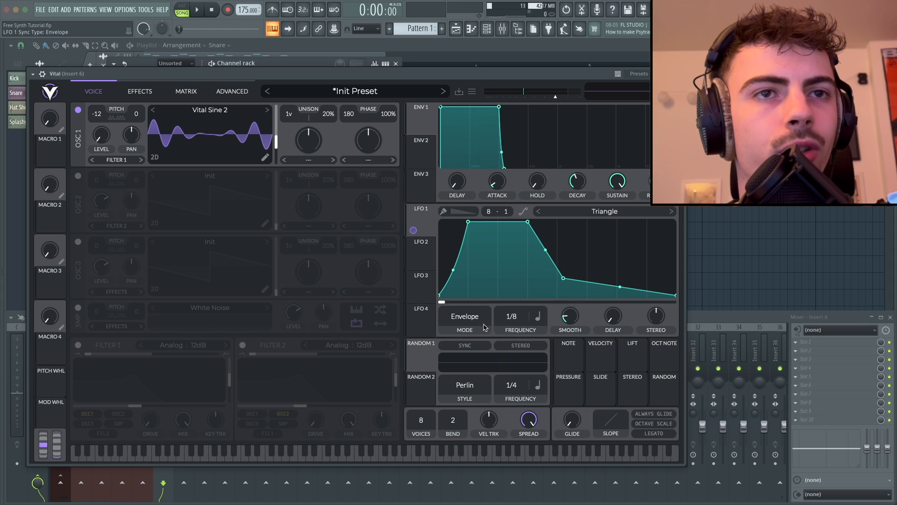
key("d")
key("d")
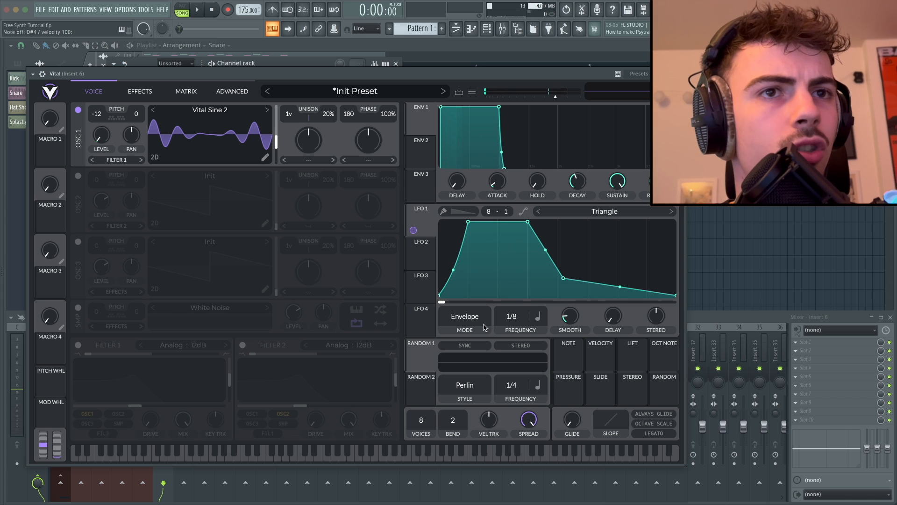
Step: Set oscillator 1's frequency morph type to Spectral Time Skew and turn its amount down to near the minimum
left_click(321, 160)
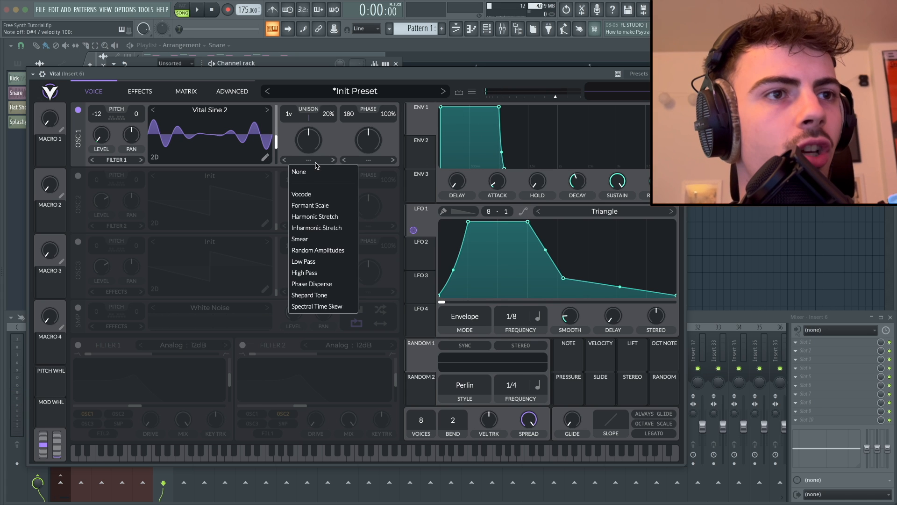
left_click(317, 308)
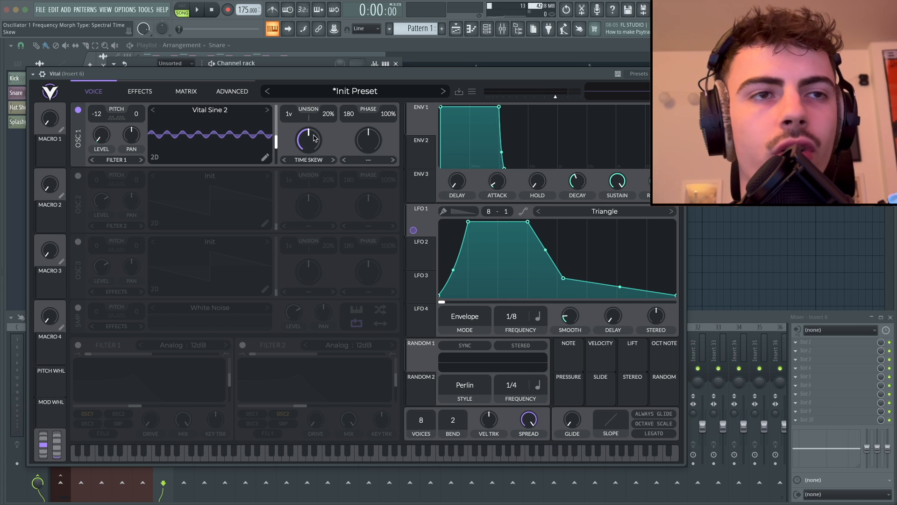
left_click_drag(315, 139, 317, 180)
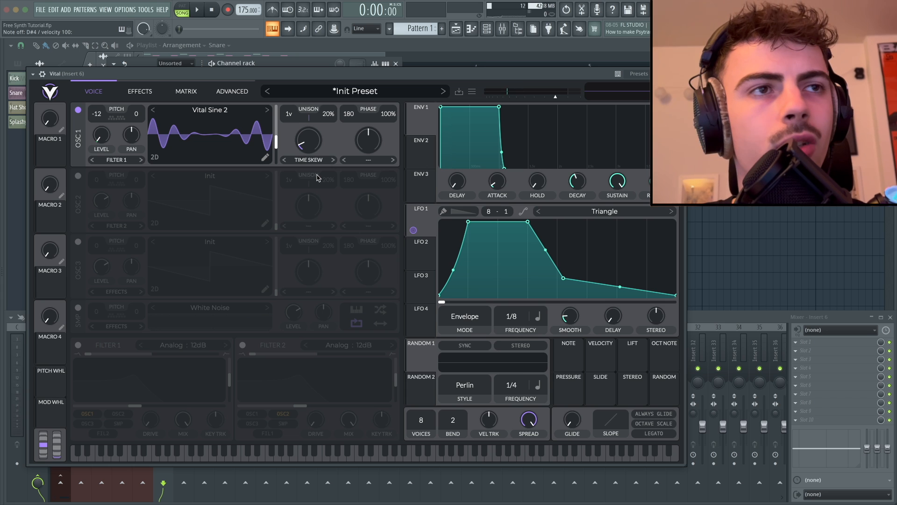
Step: Modulate oscillator 1's wavetable frame with LFO 1 by about 90 frames and audition it with repeated notes
left_click_drag(413, 230, 265, 129)
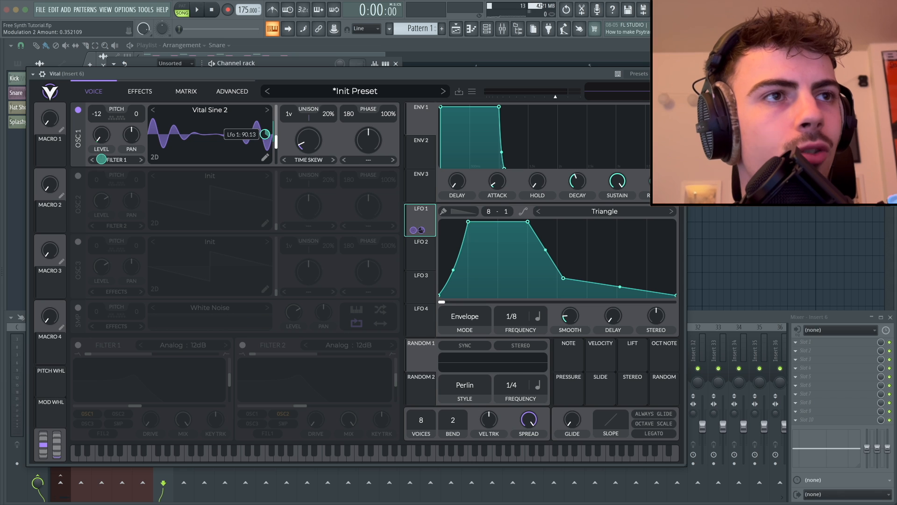
key("d")
key("d")
key("d")
key("d")
key("d")
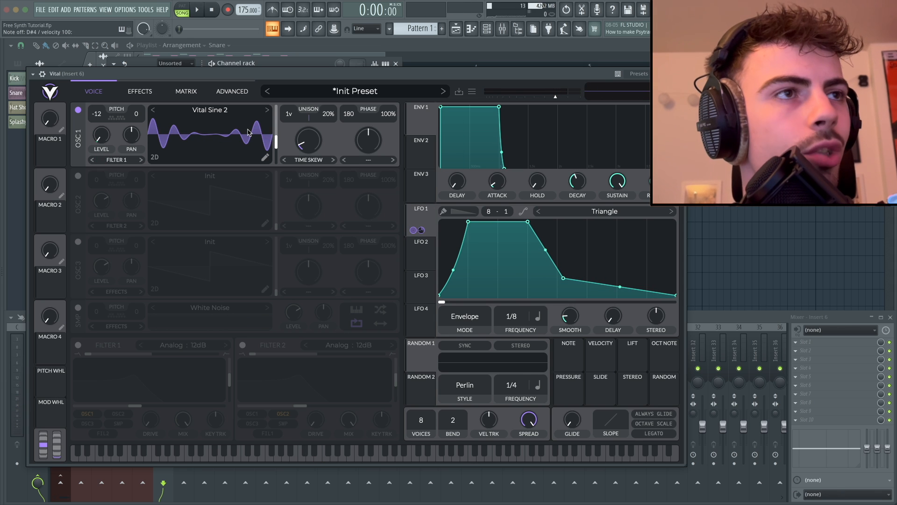
Step: Enable Vital's chorus effect, raise its filter cutoff to about 94, and set its frequency to 1/16
left_click(137, 94)
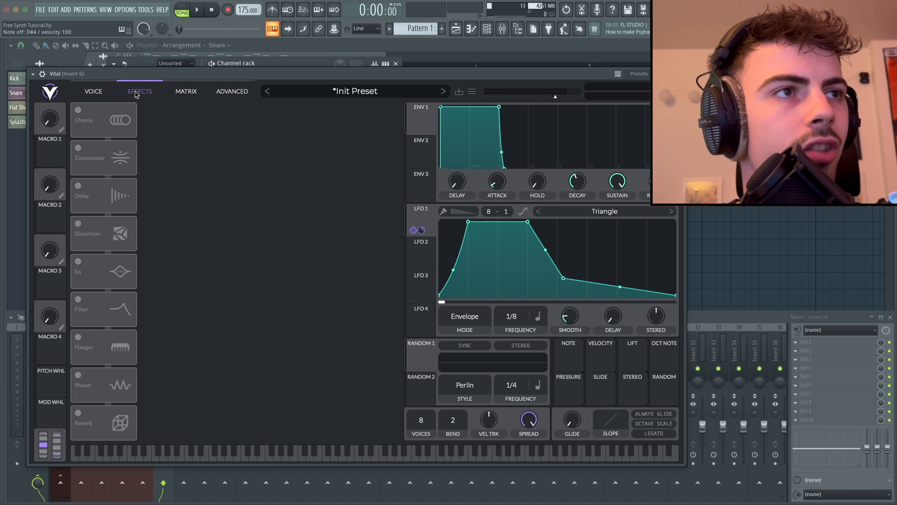
left_click(79, 110)
mouse_move(339, 143)
left_click_drag(338, 143, 340, 121)
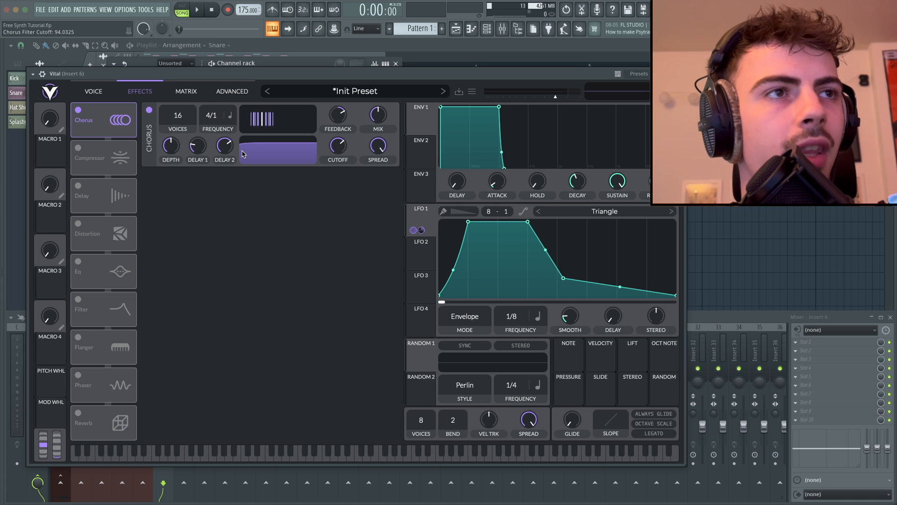
left_click_drag(212, 113, 219, 21)
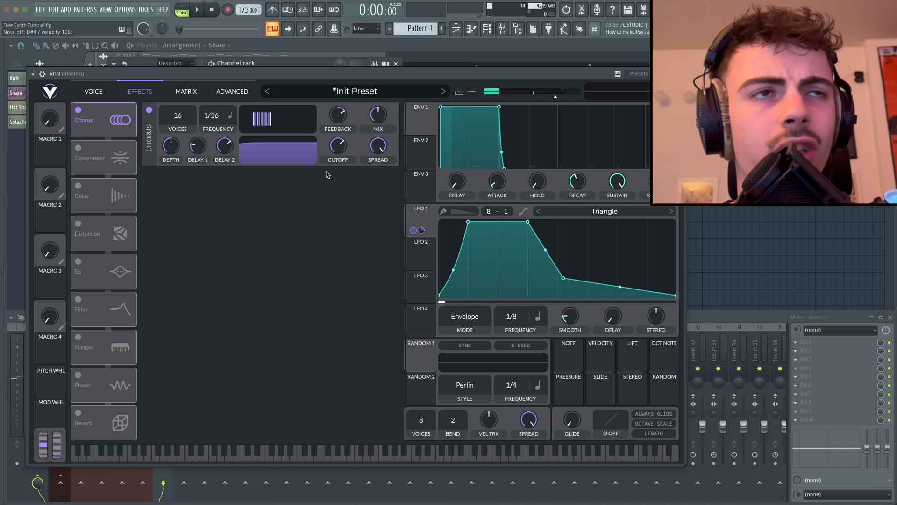
Step: Turn the chorus mix down to its minimum, modulate it with LFO 1 by about 0.418, and audition it with repeated notes
mouse_move(385, 113)
left_mouse_down()
mouse_move(406, 225)
mouse_move(371, 118)
mouse_move(378, 135)
mouse_move(378, 126)
left_mouse_up()
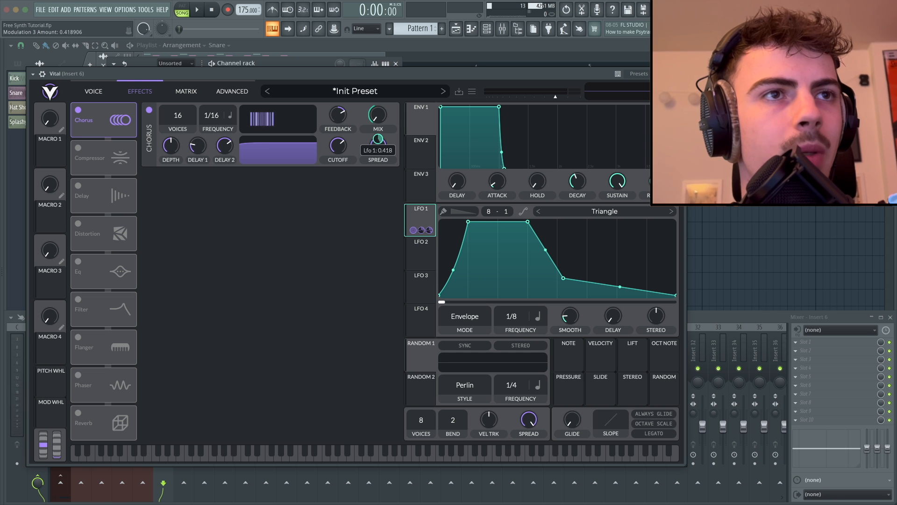
key("d")
key("d")
key("d")
key("d")
key("d")
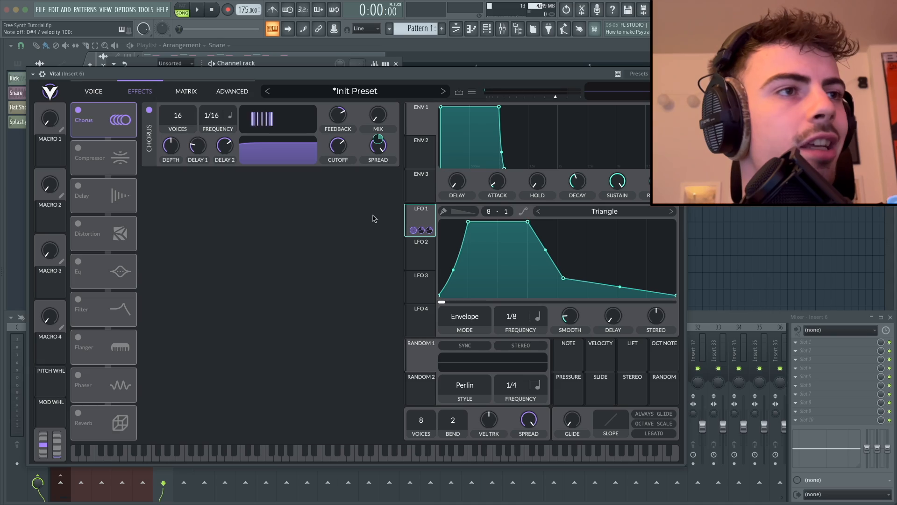
Step: Enable the delay directly after the chorus, with its time in seconds at 0.024 and its filter cutoff raised to about 96
left_click(78, 185)
left_click_drag(96, 195, 101, 159)
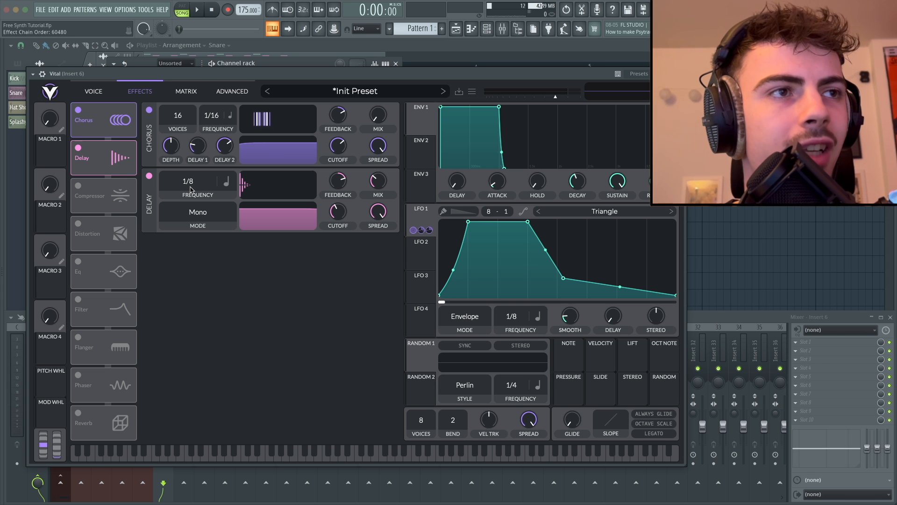
left_click(226, 181)
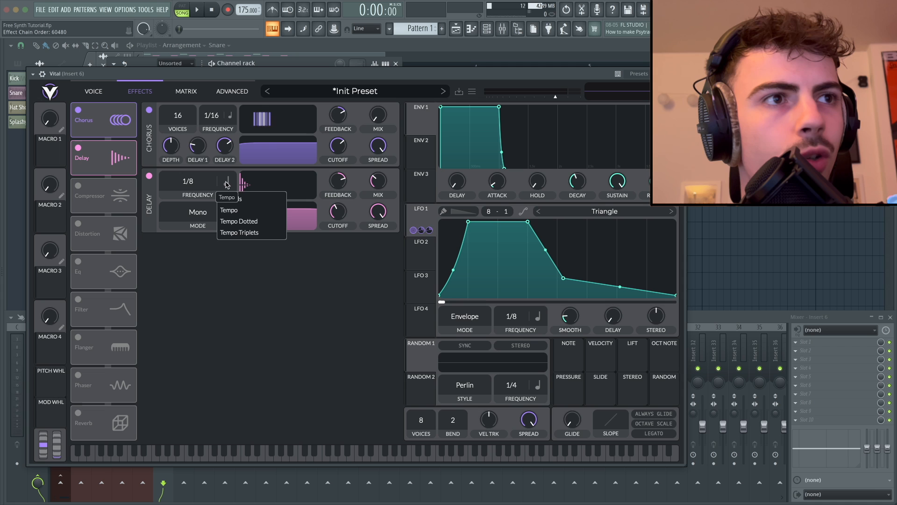
left_click(257, 200)
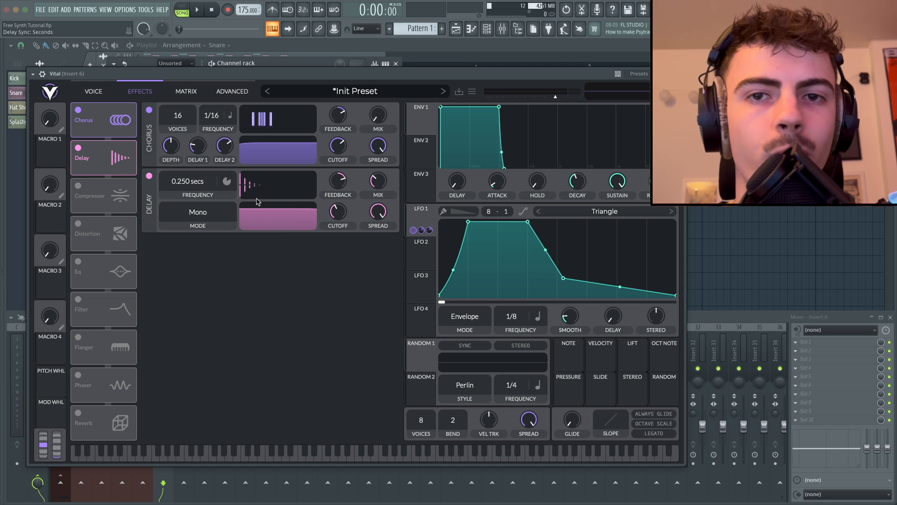
left_click_drag(185, 190, 185, 154)
key("d")
key("d")
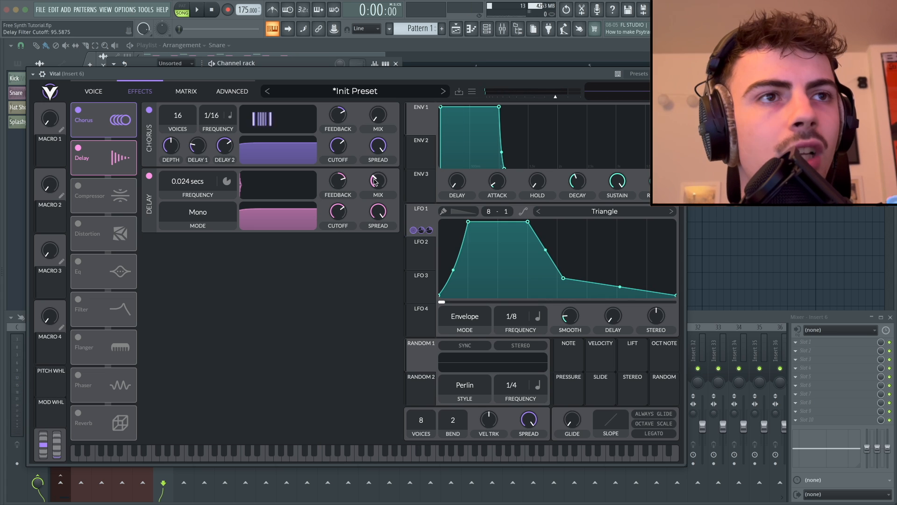
Step: Raise the delay's mix to about 68% and audition the result with different notes
left_click_drag(376, 180, 380, 152)
key("c")
key("d")
key("d")
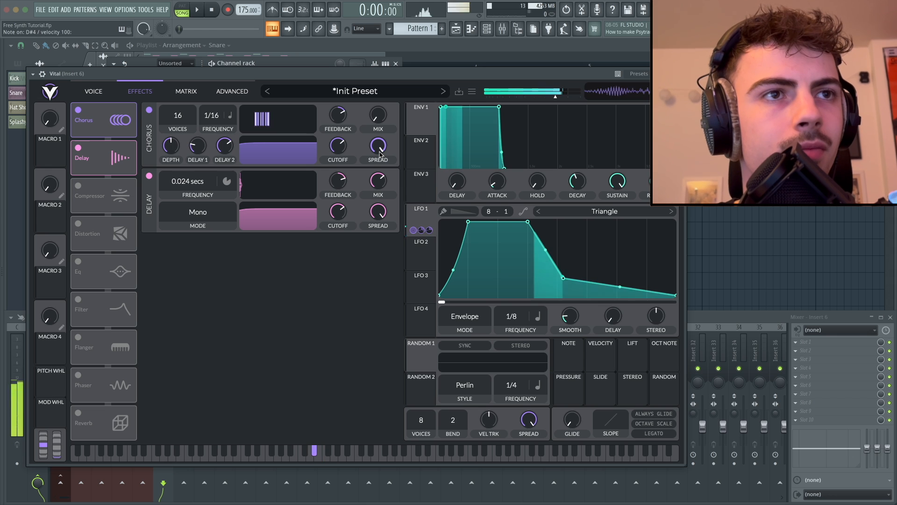
mouse_move(379, 186)
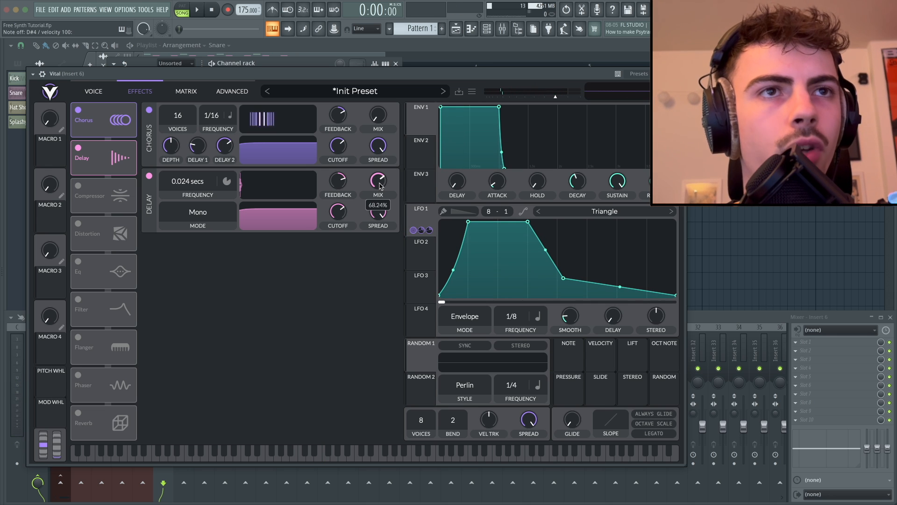
key("e")
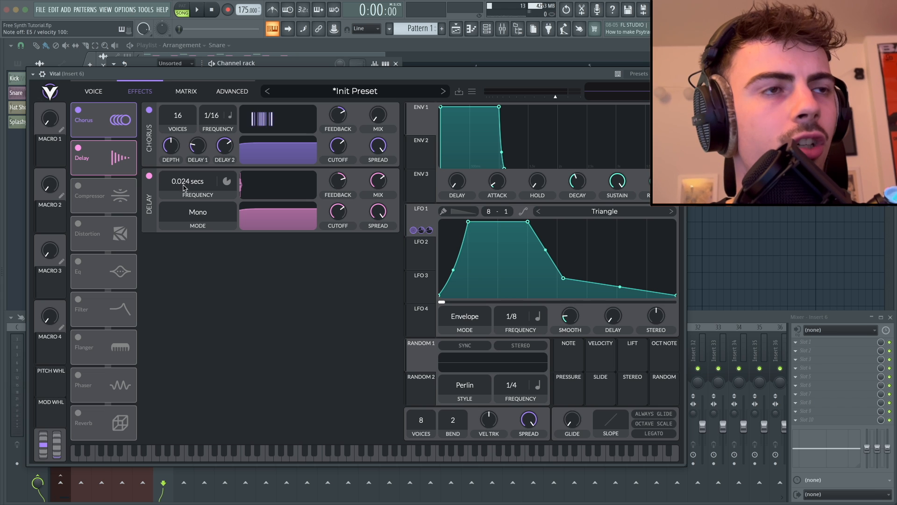
key("c")
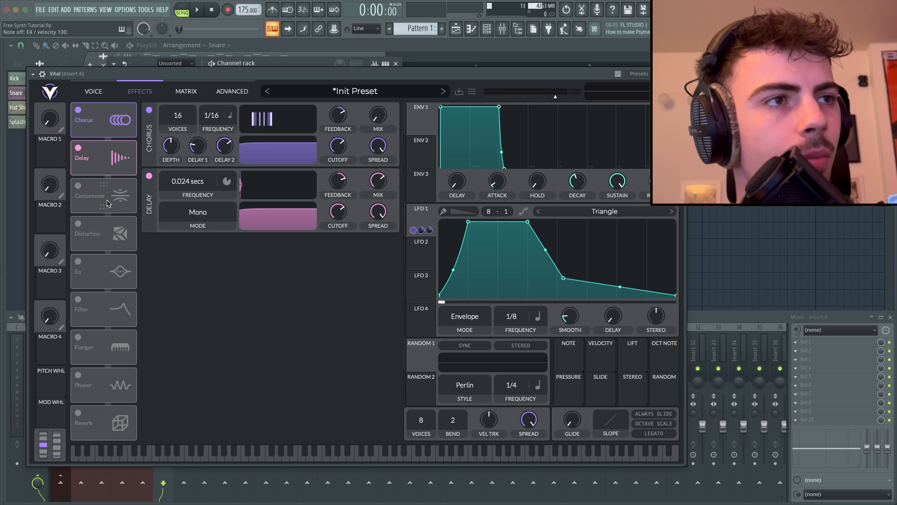
Step: Enable distortion after the delay, set it to Hard Clip with raised drive, and audition it
left_click(78, 223)
left_click(187, 247)
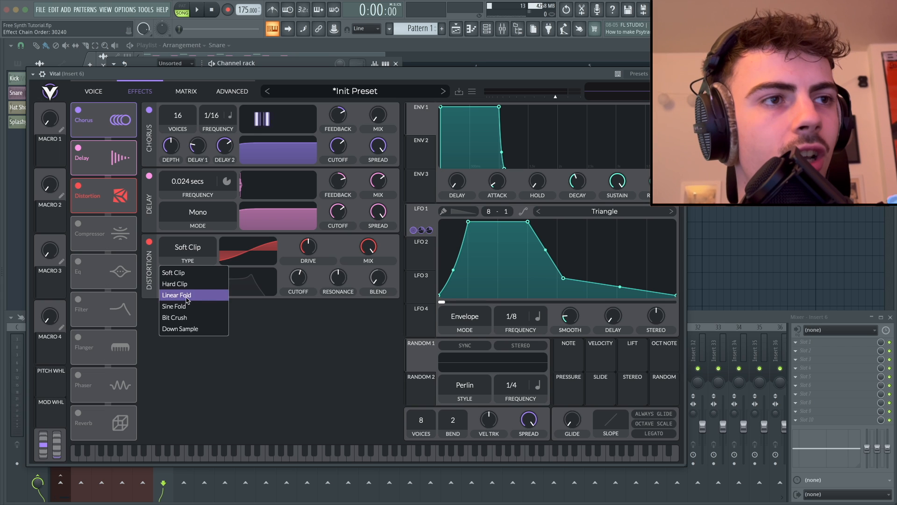
left_click(211, 282)
left_click_drag(308, 247, 308, 233)
key("c")
key("d")
key("d")
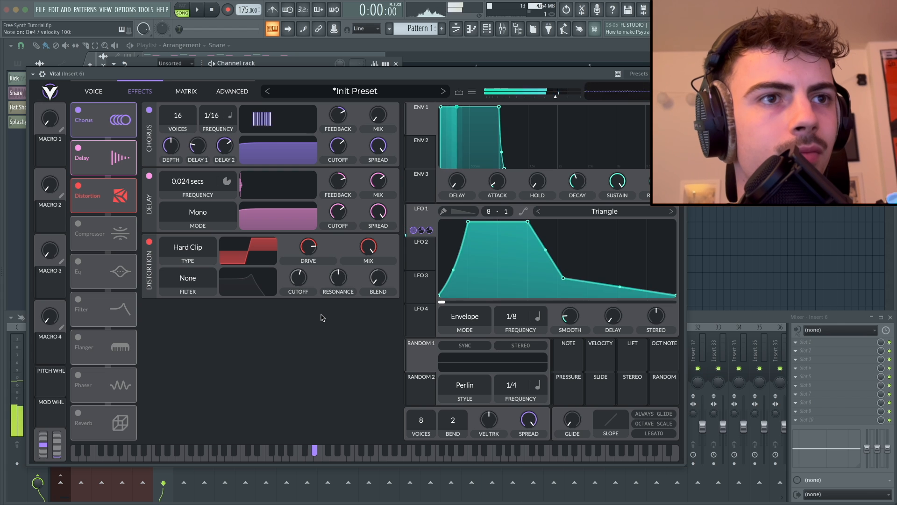
key("d")
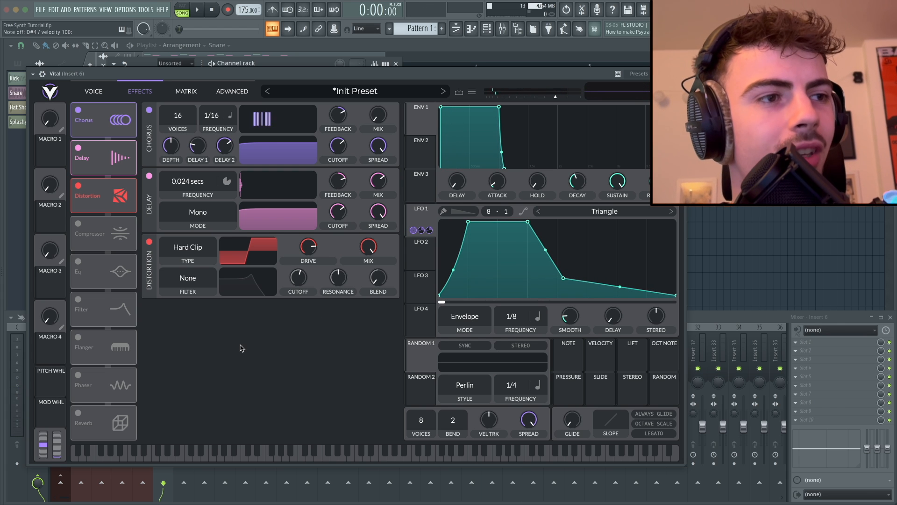
Step: Enable the filter effect with minimum resonance and a cutoff of about 46.7 semitones, modulate the cutoff with LFO 1, and audition it
left_click(78, 299)
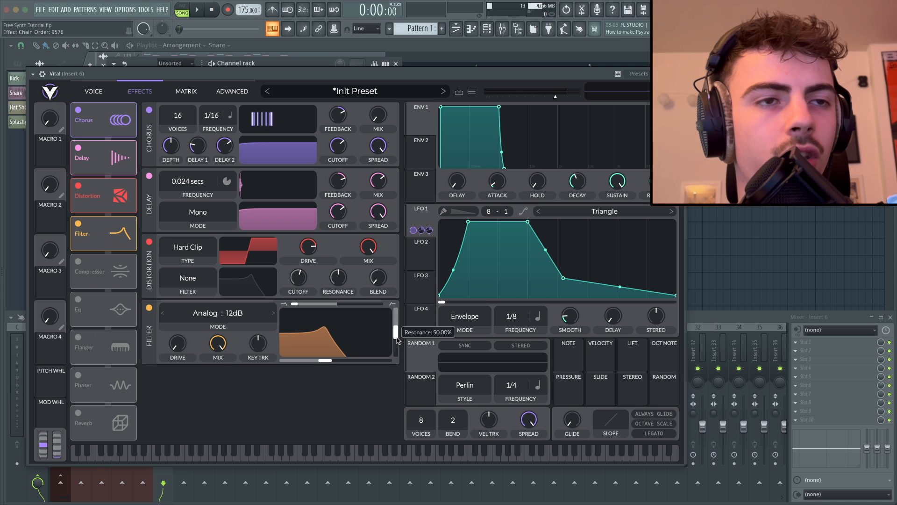
left_click_drag(397, 339, 396, 356)
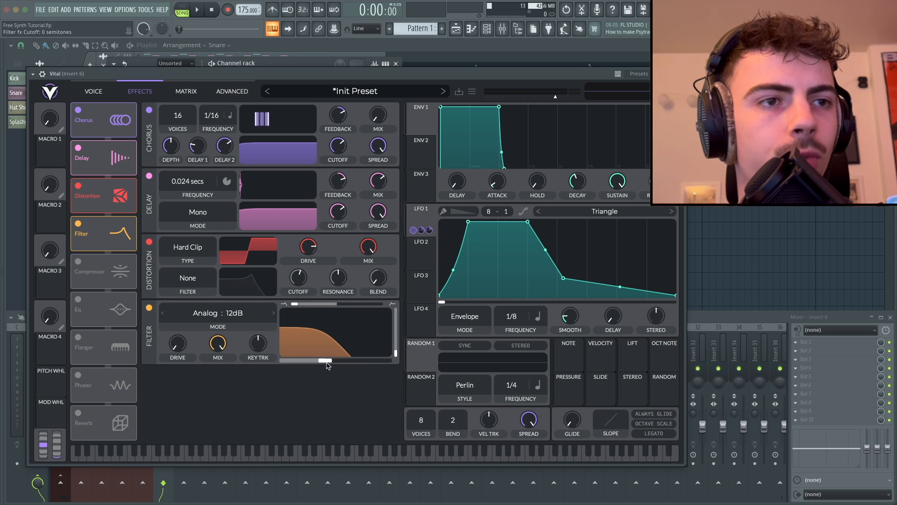
left_click_drag(326, 360, 369, 364)
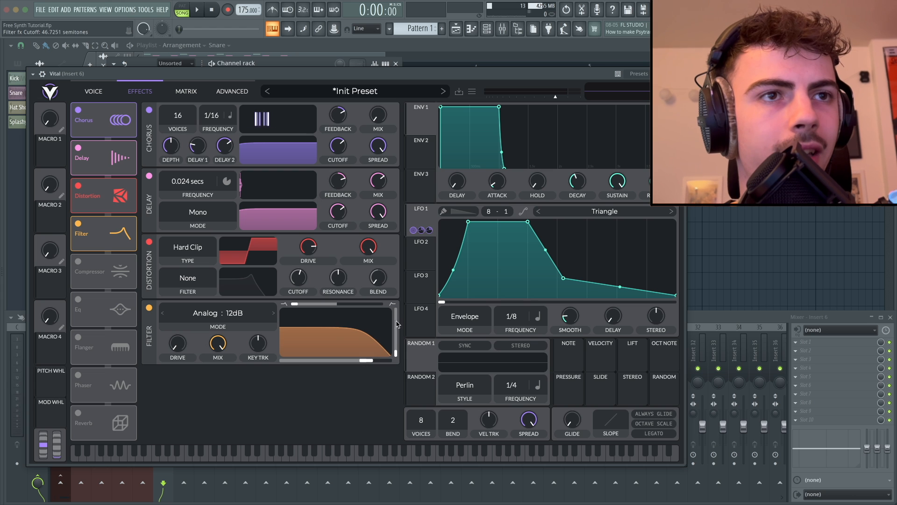
left_click_drag(421, 216, 369, 362)
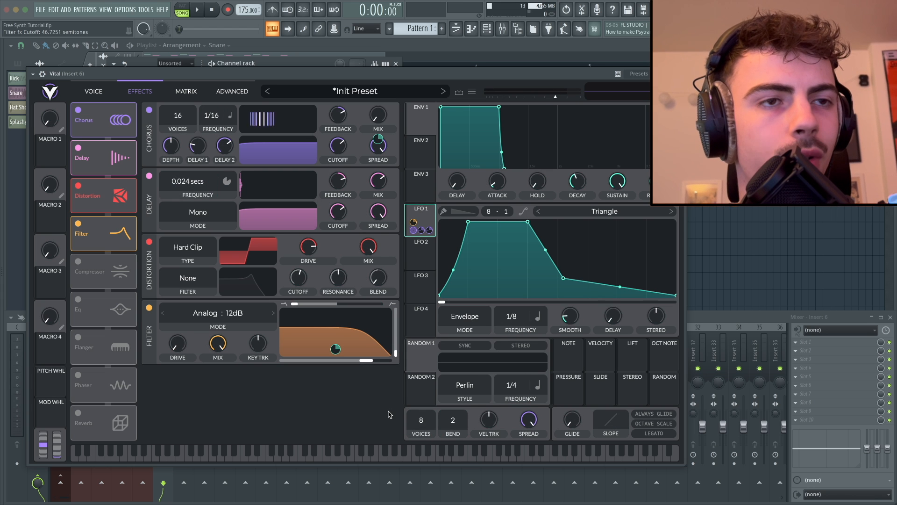
key("d")
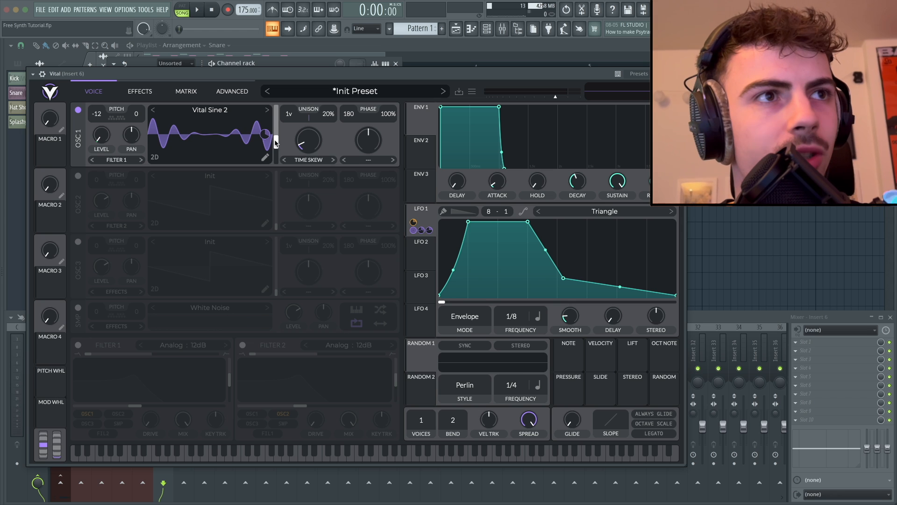
mouse_move(263, 136)
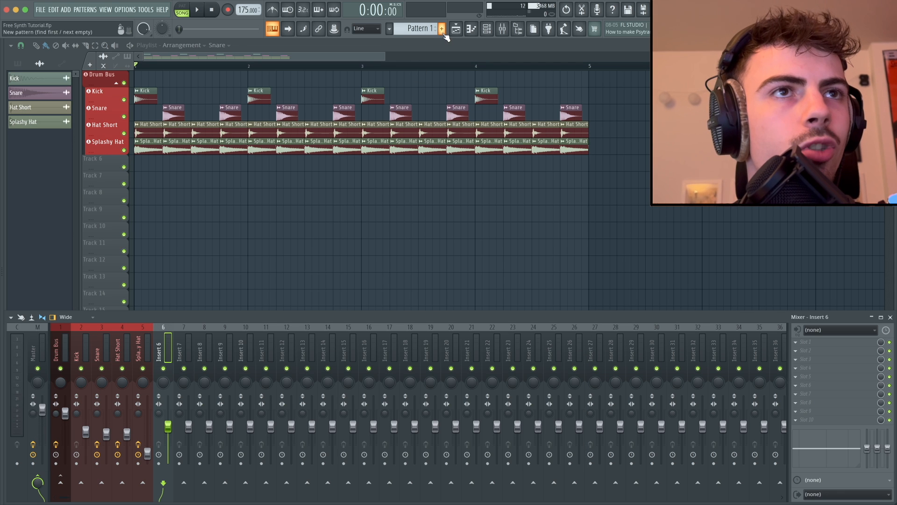
Step: Create Pattern 1 and place its clip at the start of Track 7 in the playlist
left_click(442, 31)
key("Return")
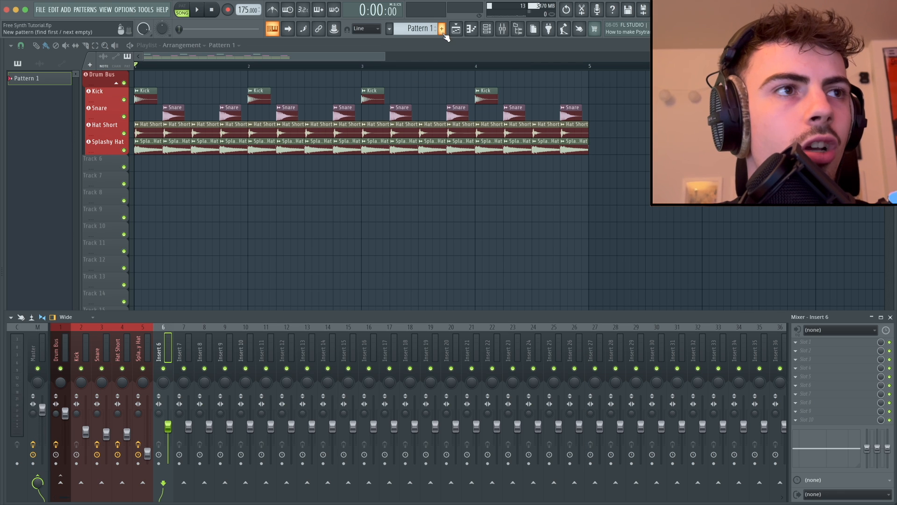
left_click(173, 196)
left_click_drag(174, 196, 148, 171)
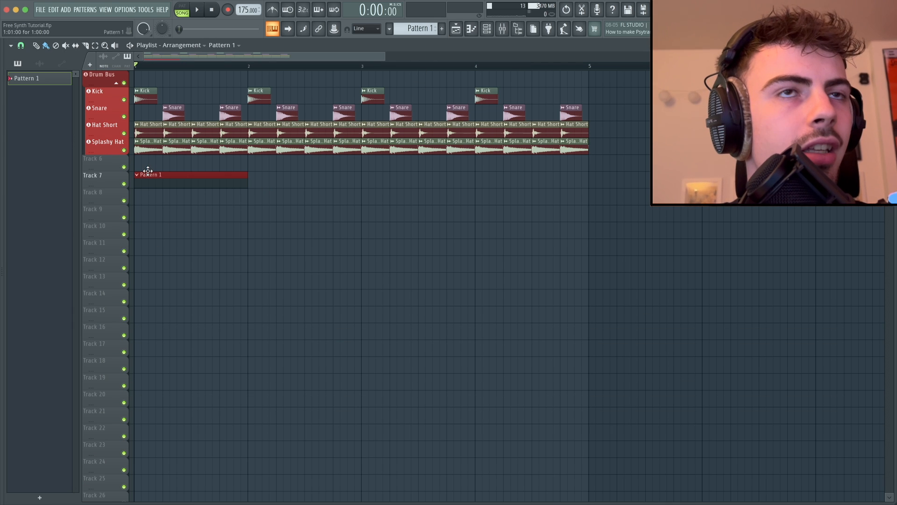
Step: Draw three evenly spaced repeated notes for Vital in Pattern 1, one for each of the first three beats
left_click(489, 29)
left_click(244, 88)
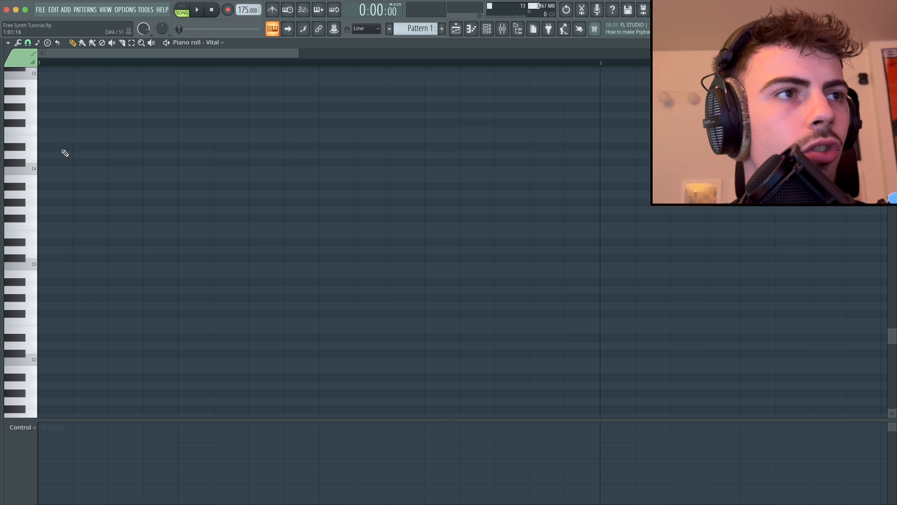
left_click_drag(63, 149, 60, 139)
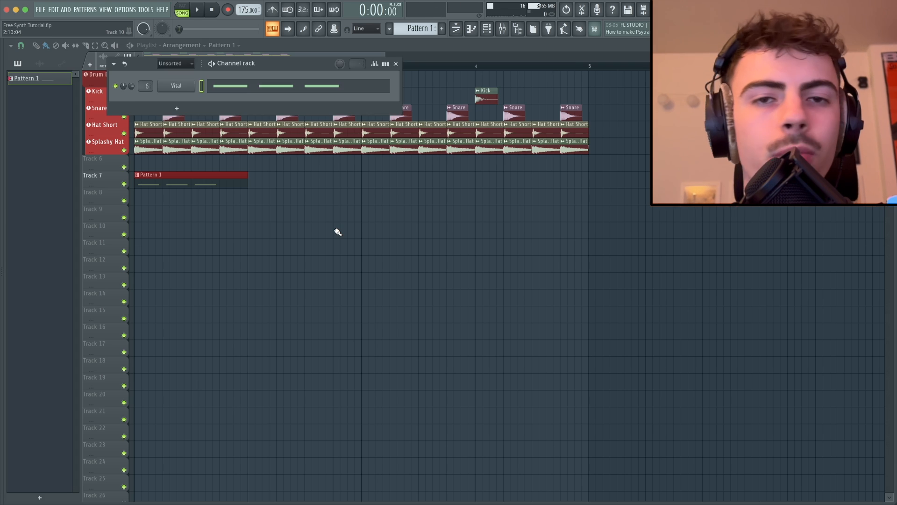
key("Escape")
Step: Play back the arrangement with the new synth pattern and save the project
right_click(334, 230)
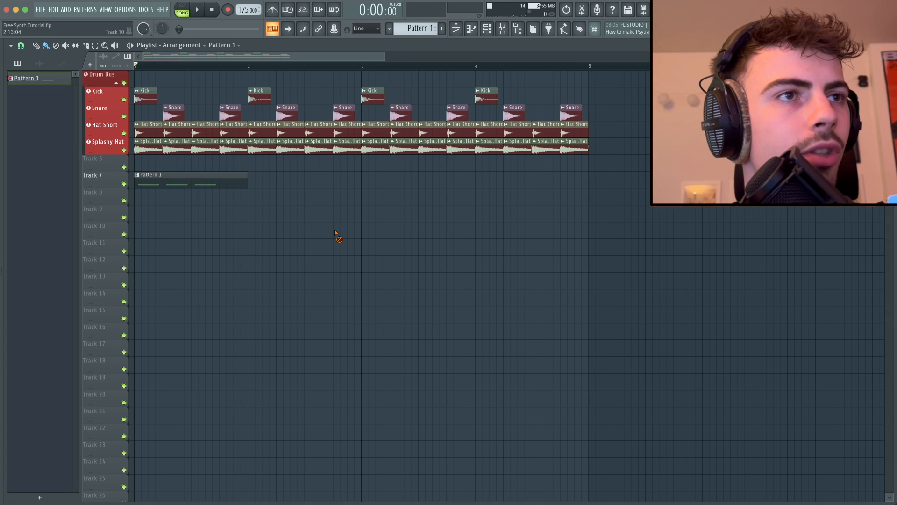
key("space")
key("space")
key("ctrl+s")
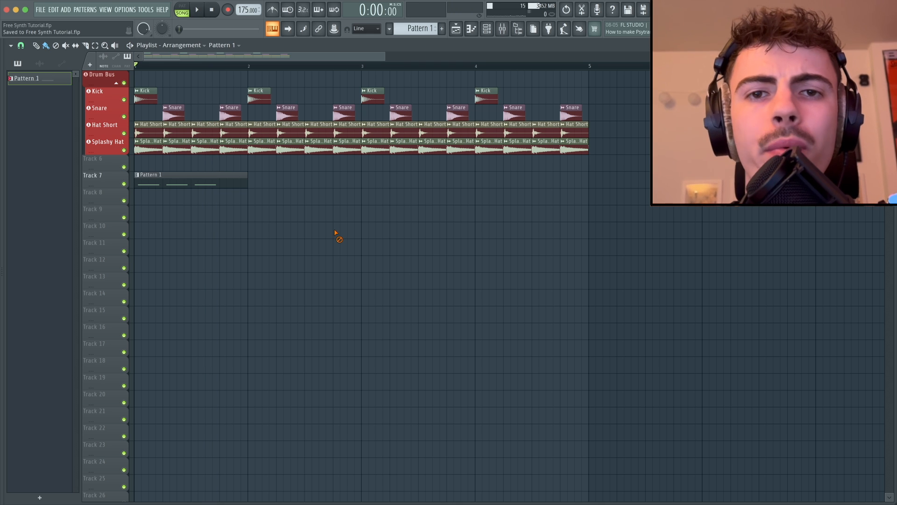
Step: Enable the Fruity parametric EQ 2 low cut on mixer Insert 6 and play the beat to hear it
key("F9")
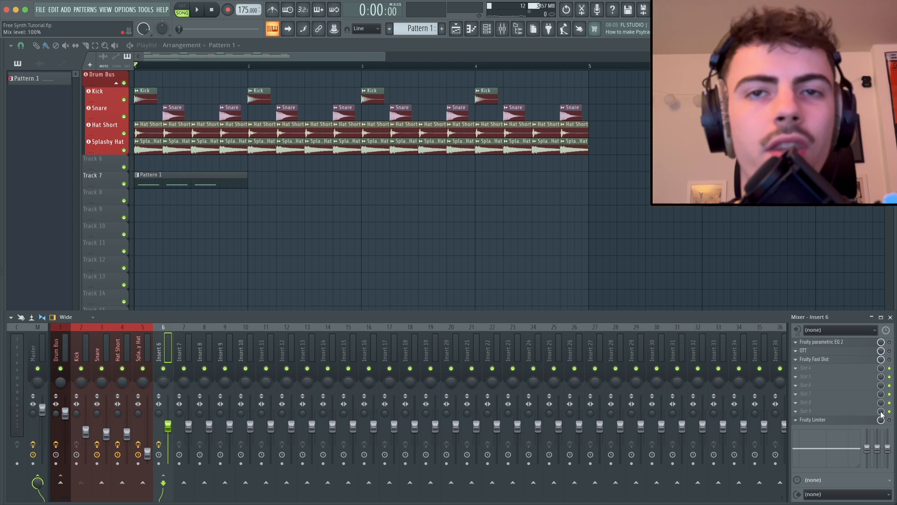
left_click(862, 345)
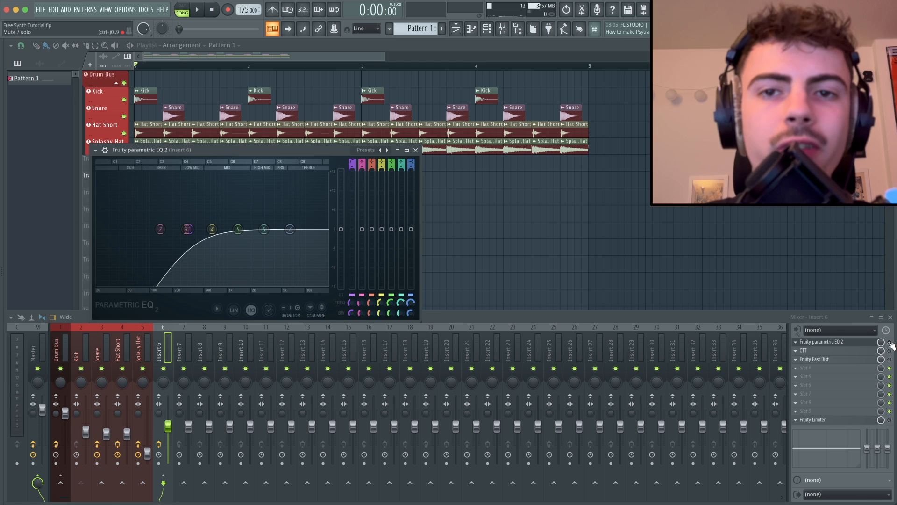
left_click(890, 344)
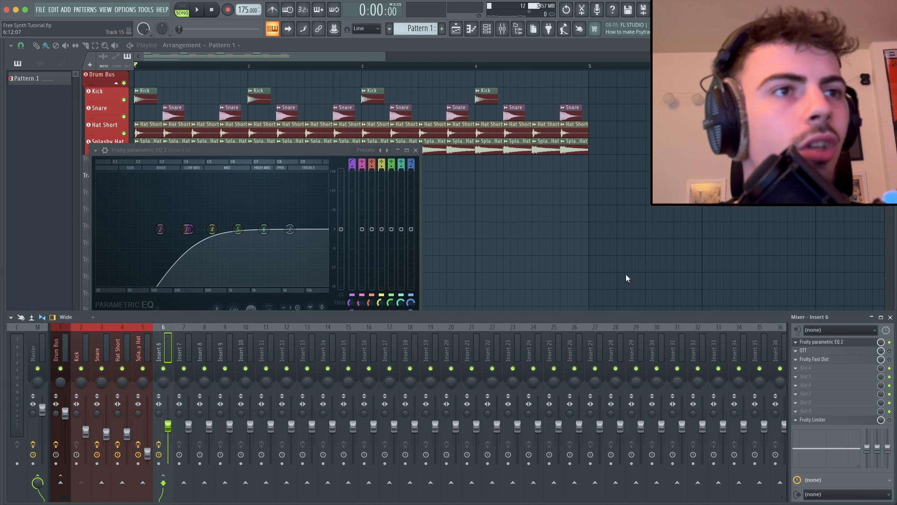
left_click_drag(276, 156, 273, 150)
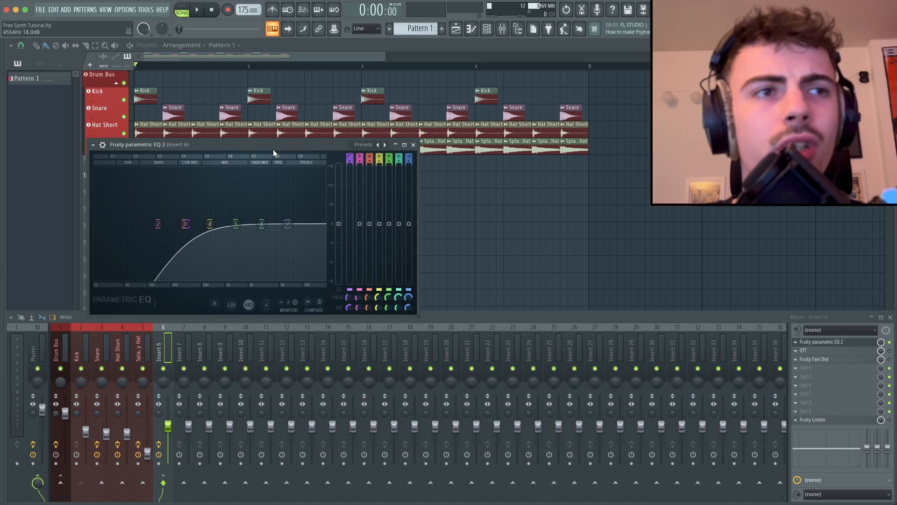
key("space")
key("space")
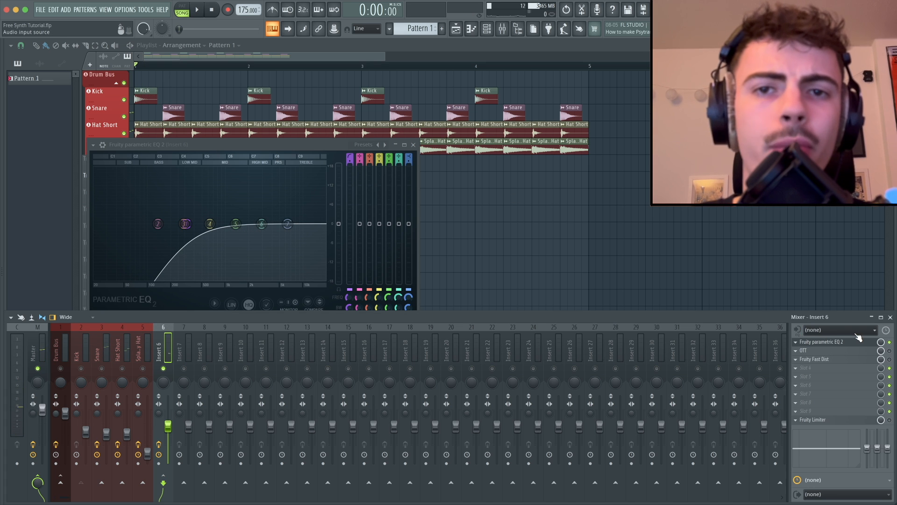
Step: Enable the OTT multiband compressor on Insert 6 and play the beat through it
left_click(836, 350)
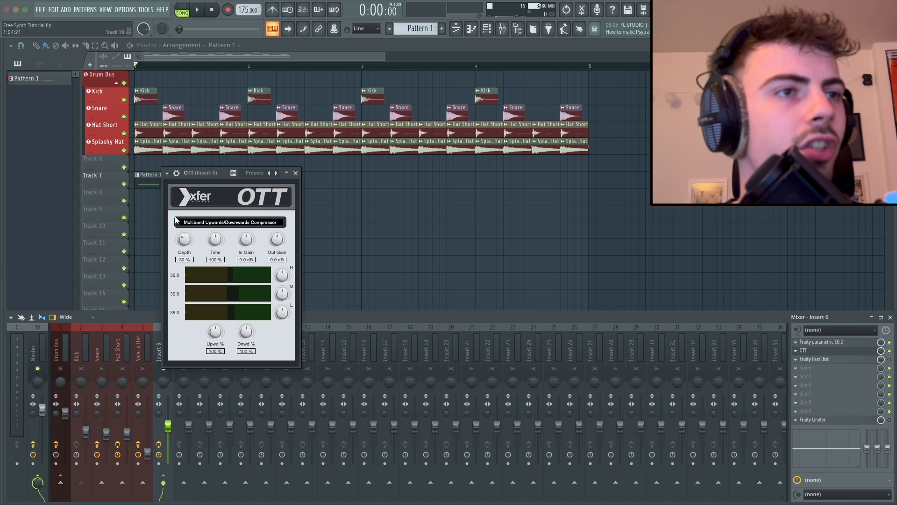
key("space")
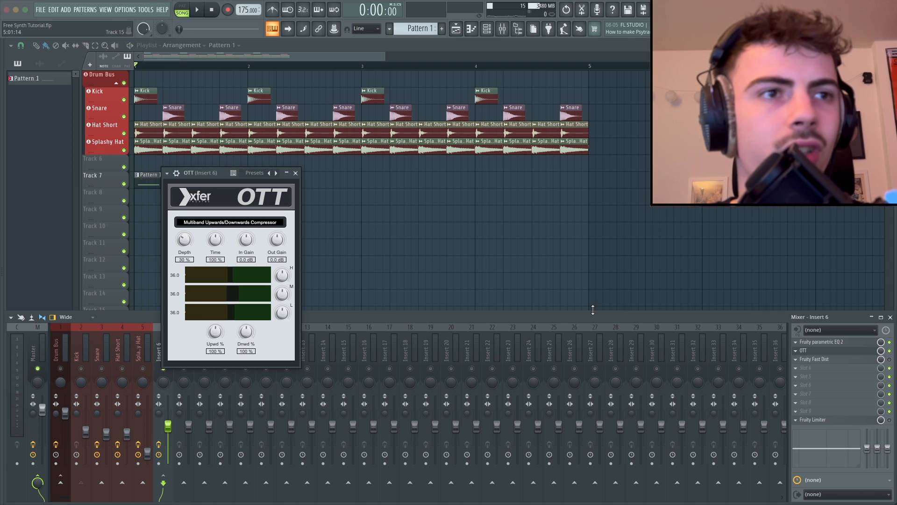
Step: Enable Fruity Fast Dist on mixer Insert 6 and play the beat through it
key("space")
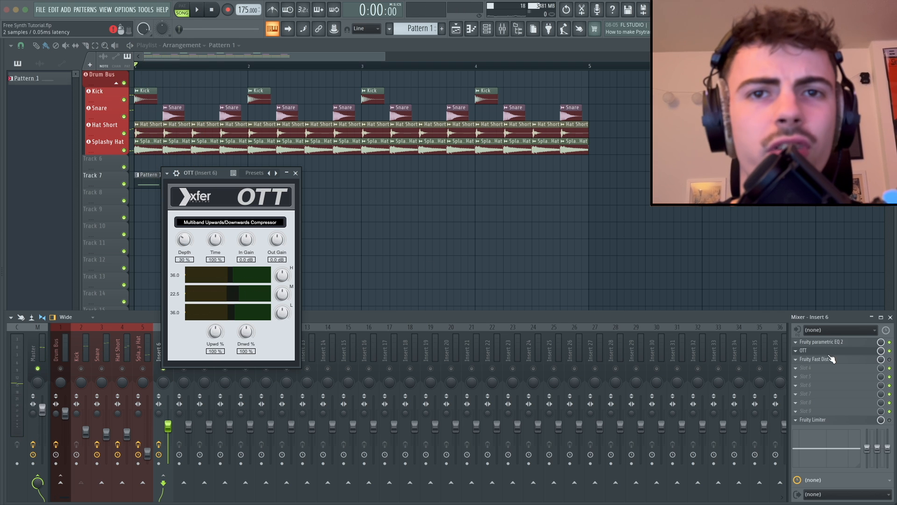
left_click(831, 359)
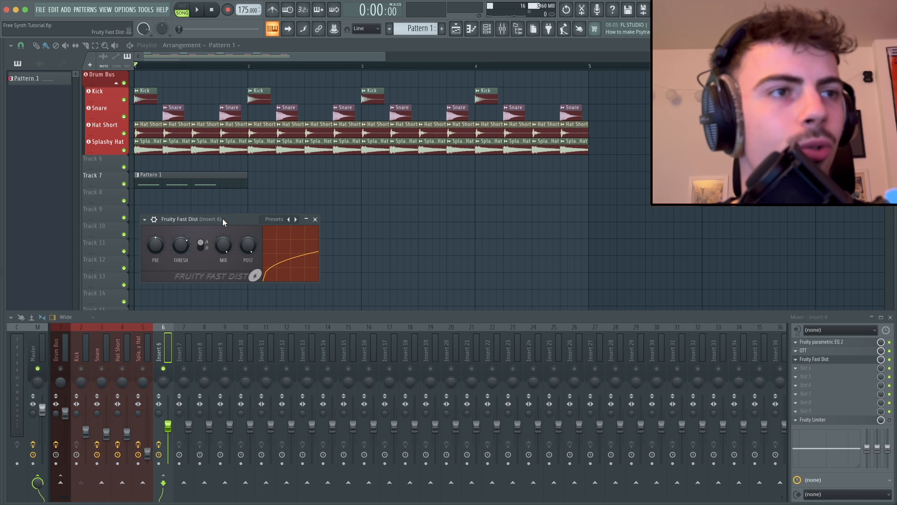
key("space")
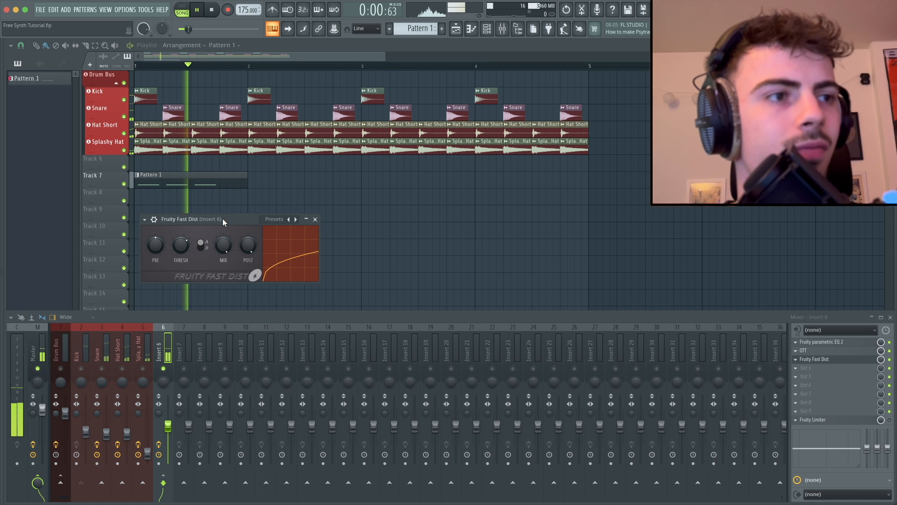
key("space")
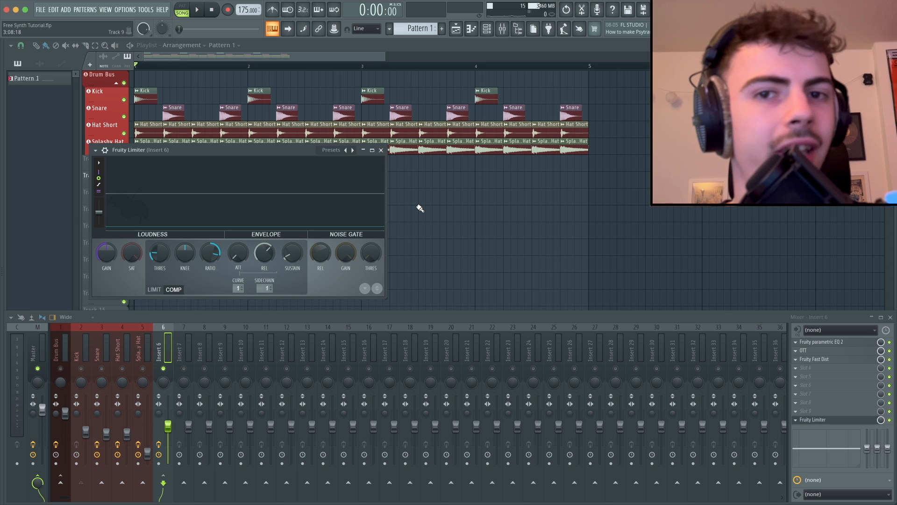
Step: Enable the Fruity Limiter on Insert 6 and check its compressor sidechain from the Kick track and its ratio
left_click(77, 348)
left_click(163, 481)
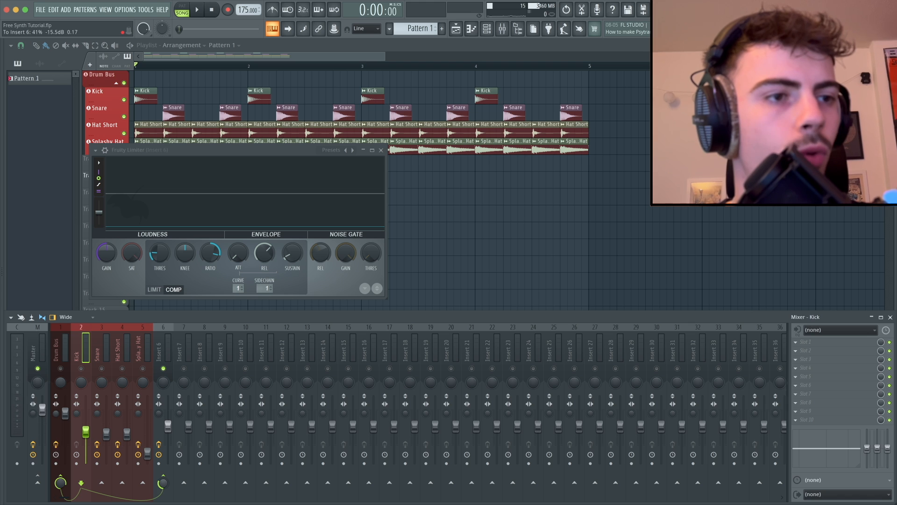
left_click(159, 341)
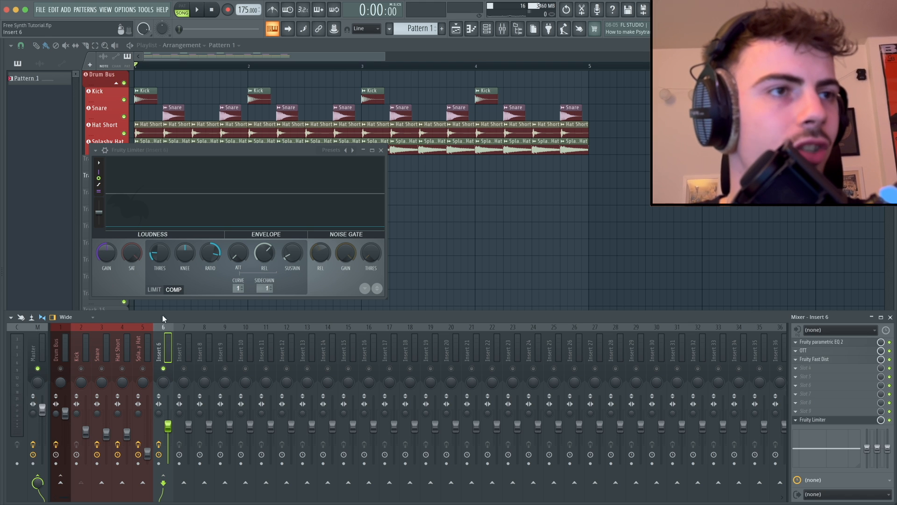
left_click(265, 288)
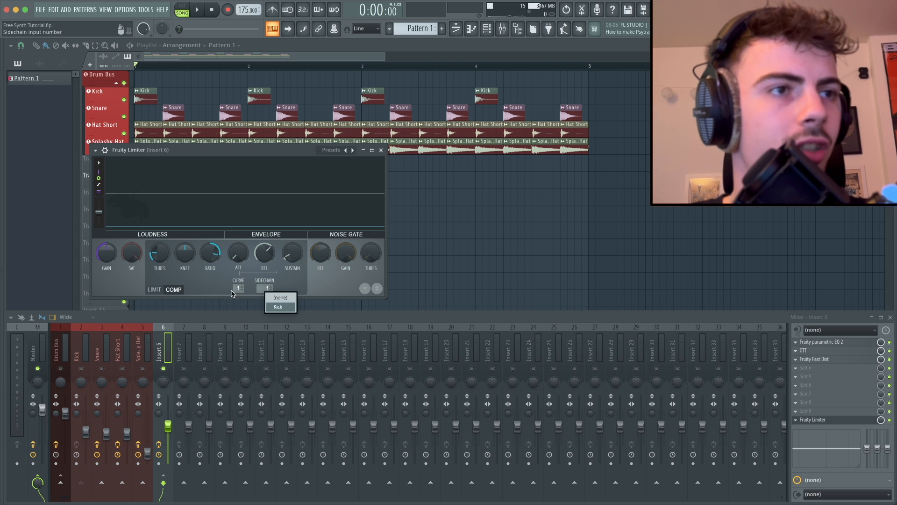
left_click_drag(210, 253, 218, 260)
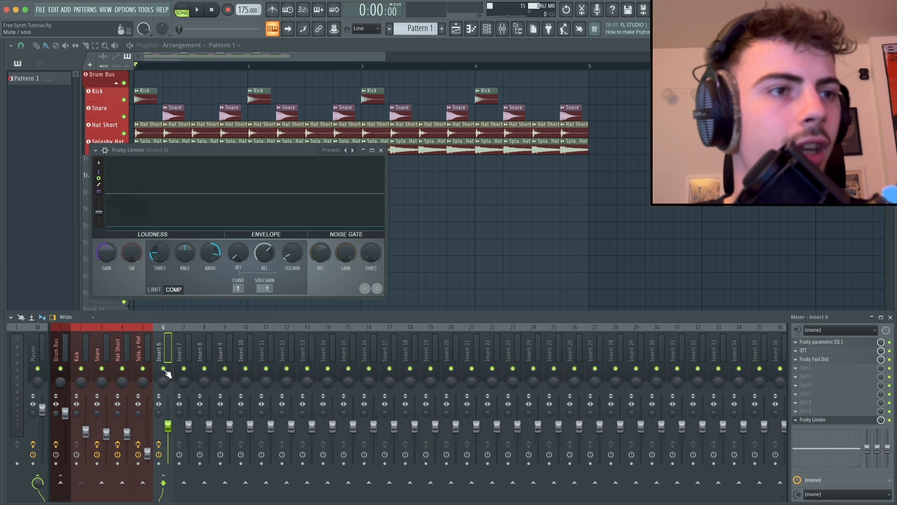
Step: Play the full mix with Insert 6's volume lowered to 55%, and save the project
left_click(382, 150)
key("space")
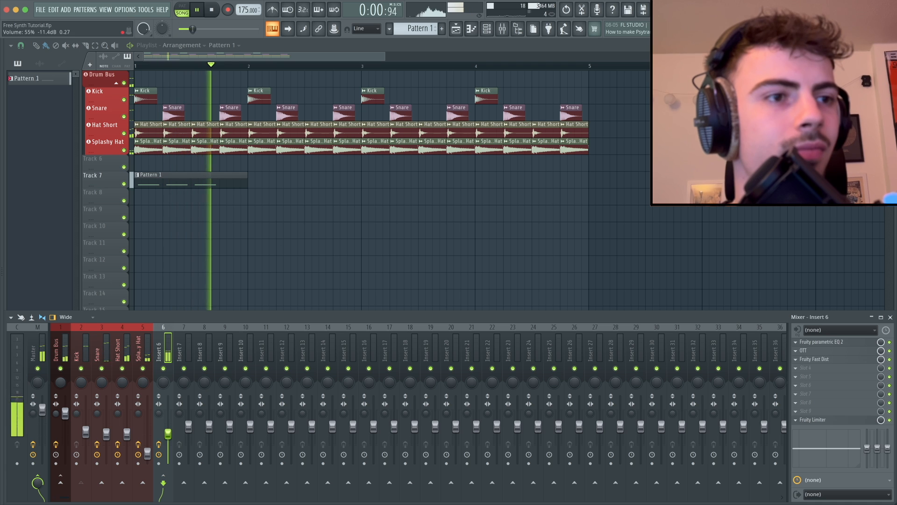
key("space")
key("ctrl+s")
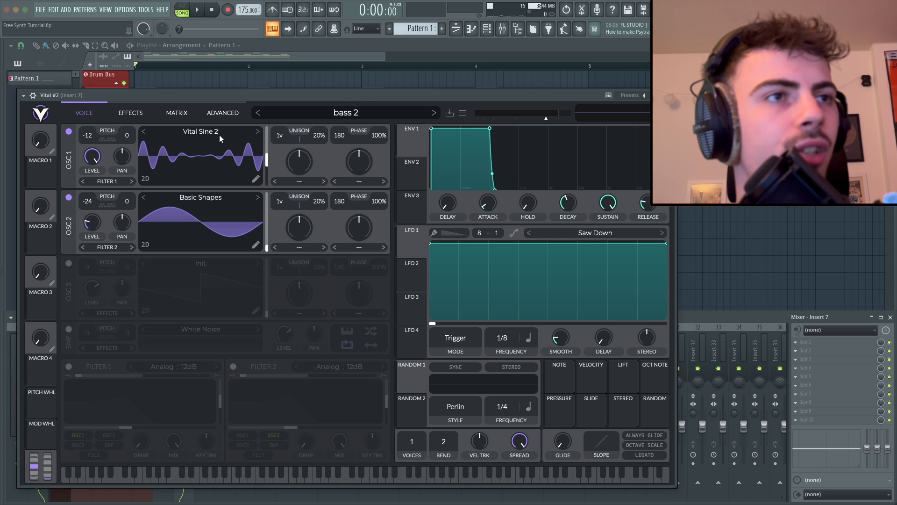
Step: Examine the oscillator and effects settings of the bass 2 patch in Vital #2 and audition a note
mouse_move(265, 161)
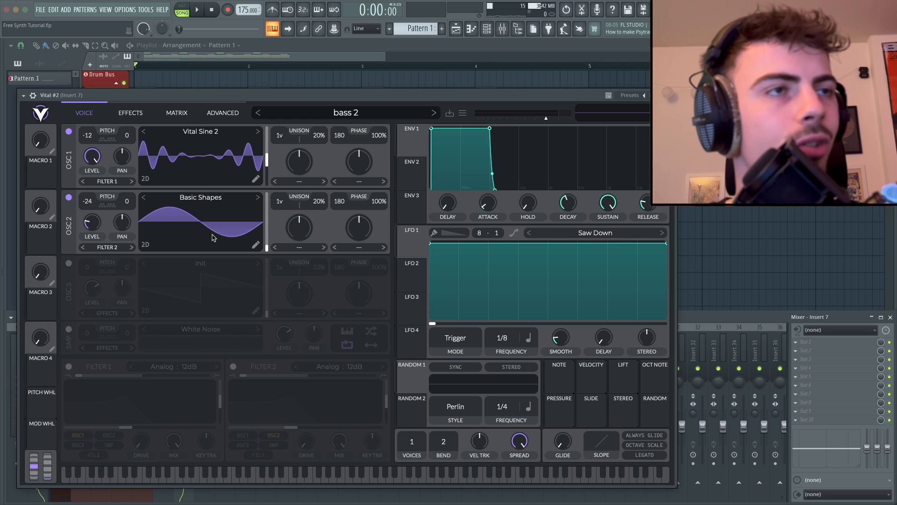
left_click(137, 117)
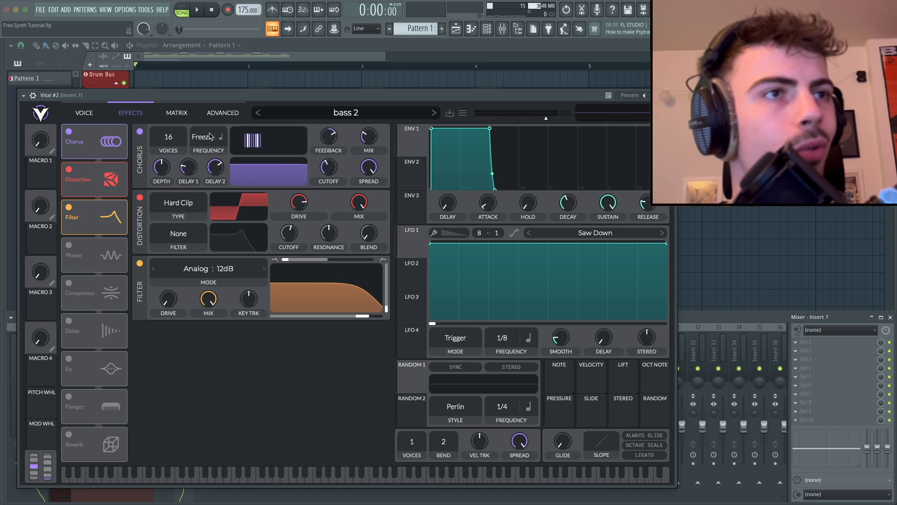
key("c")
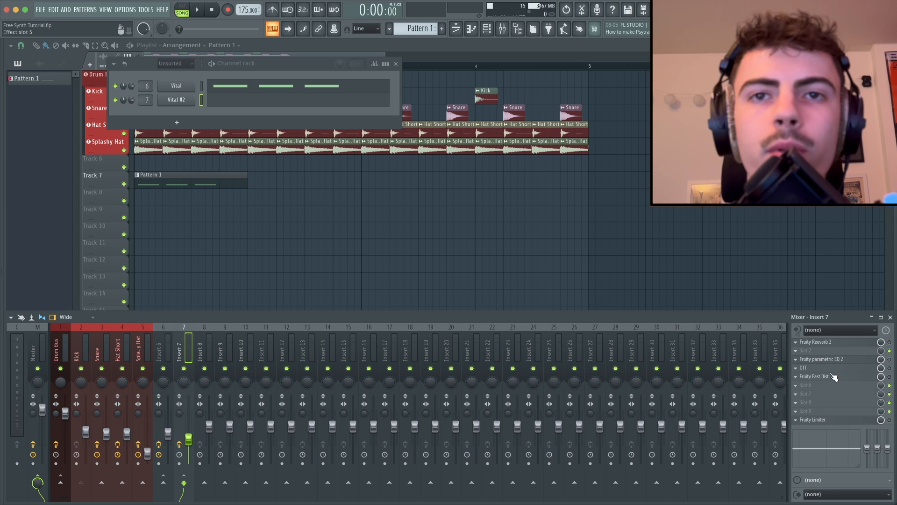
Step: Enable Fruity Reeverb 2 on Insert 7 and audition the bass 2 sound through it
left_click(874, 344)
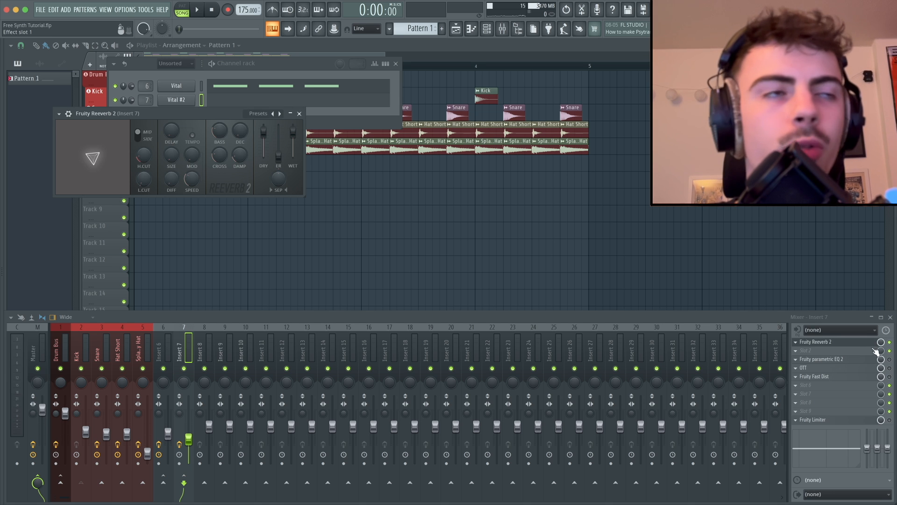
left_click_drag(183, 113, 222, 193)
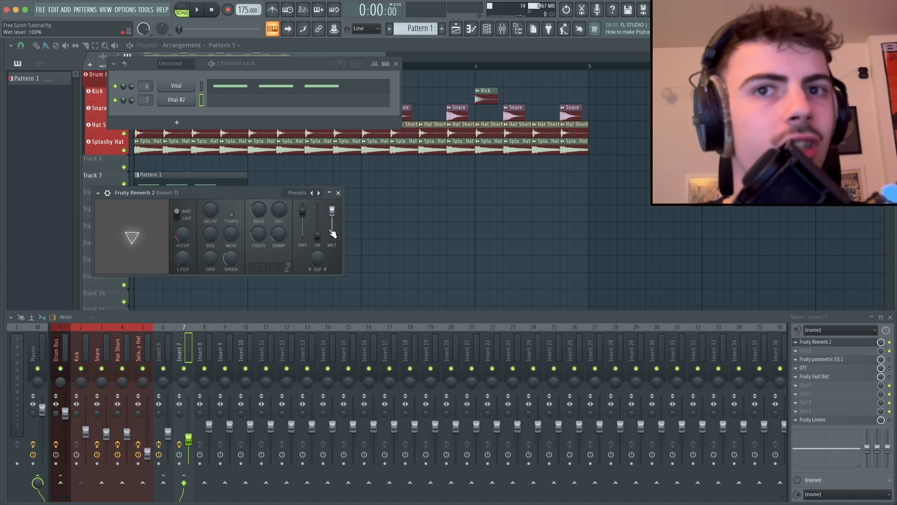
key("c")
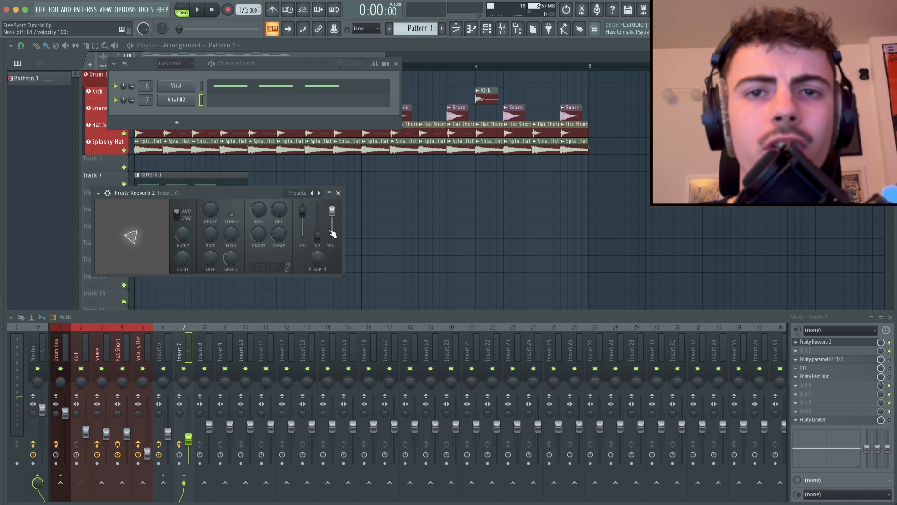
left_click(817, 342)
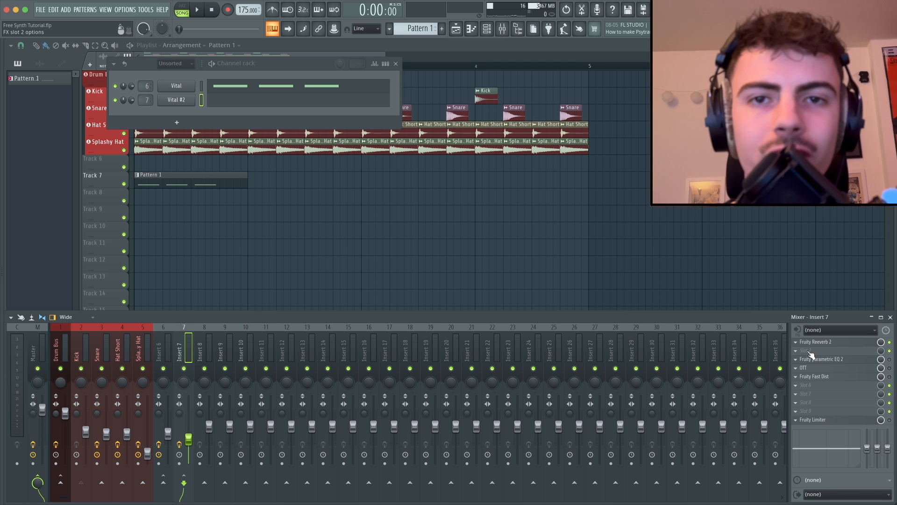
Step: Enable Fruity parametric EQ 2, OTT and Fruity Fast Dist on Insert 7 and audition the bass 2 sound
left_click(813, 359)
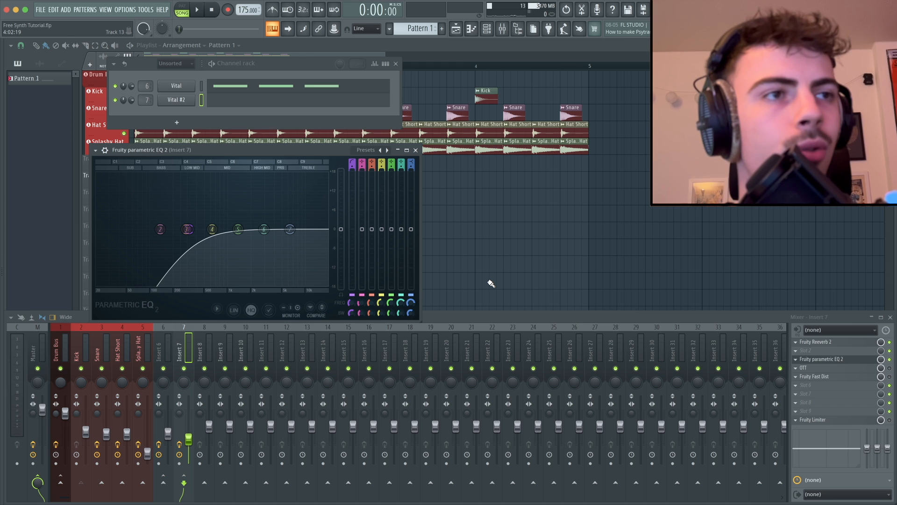
left_click(808, 367)
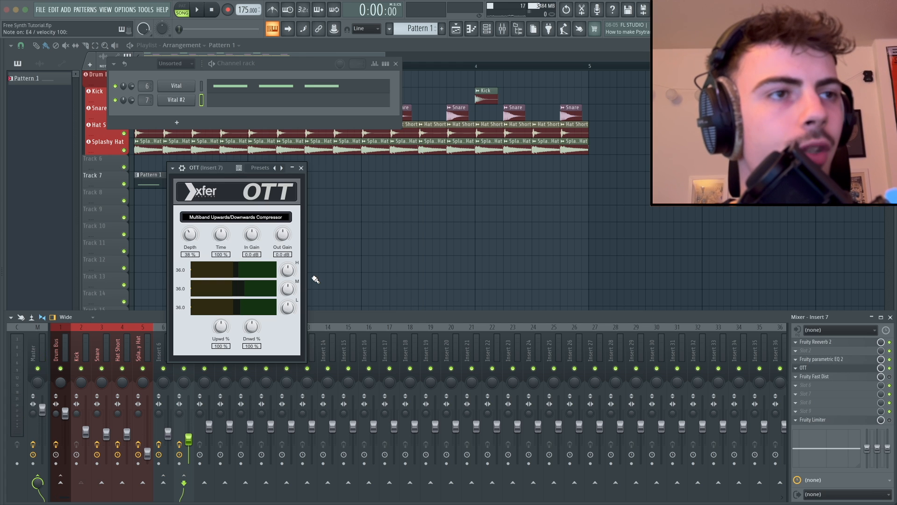
left_click(818, 377)
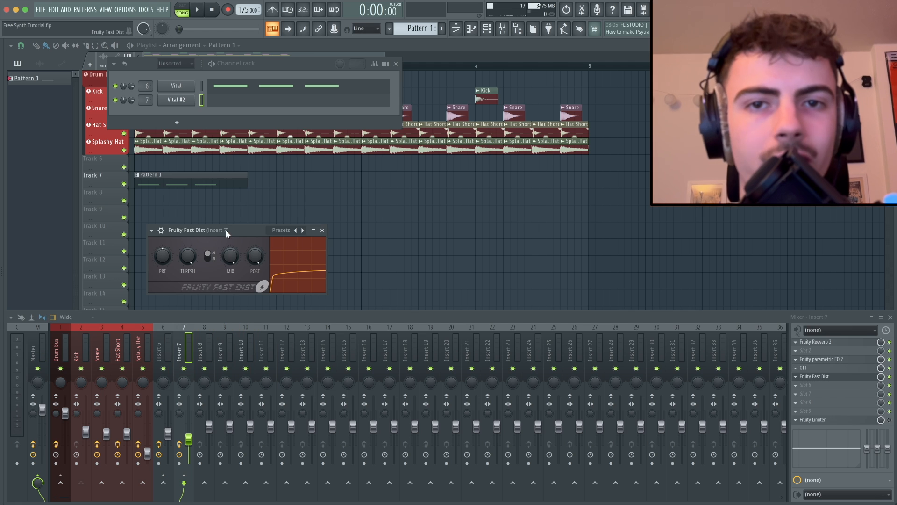
key("c")
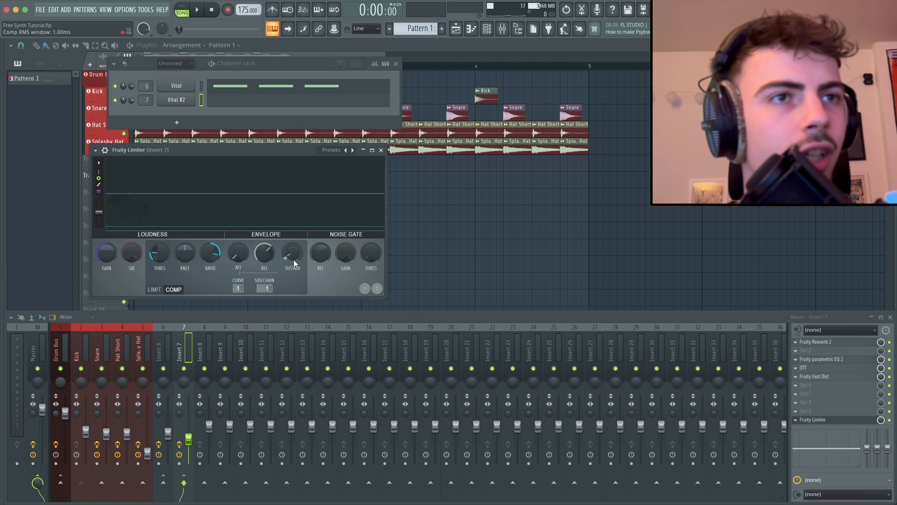
Step: Draw three-beat E4 notes for Vital #2 in Pattern 1, starting on beat 2 of bars 2 to 4, and play the pattern
key("F7")
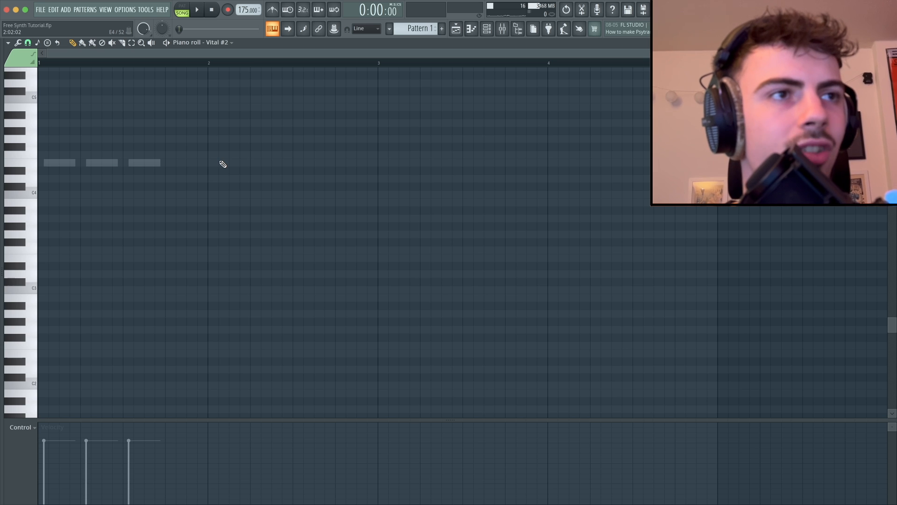
left_click(256, 164)
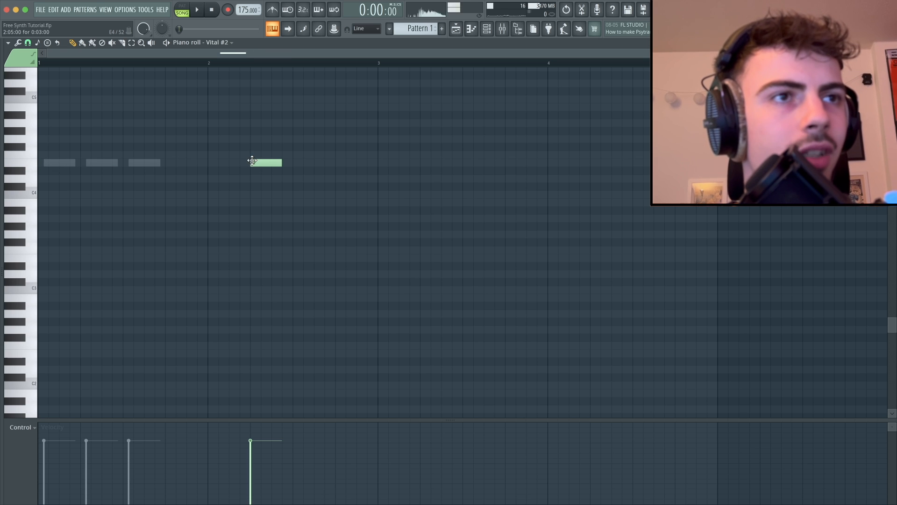
key("space")
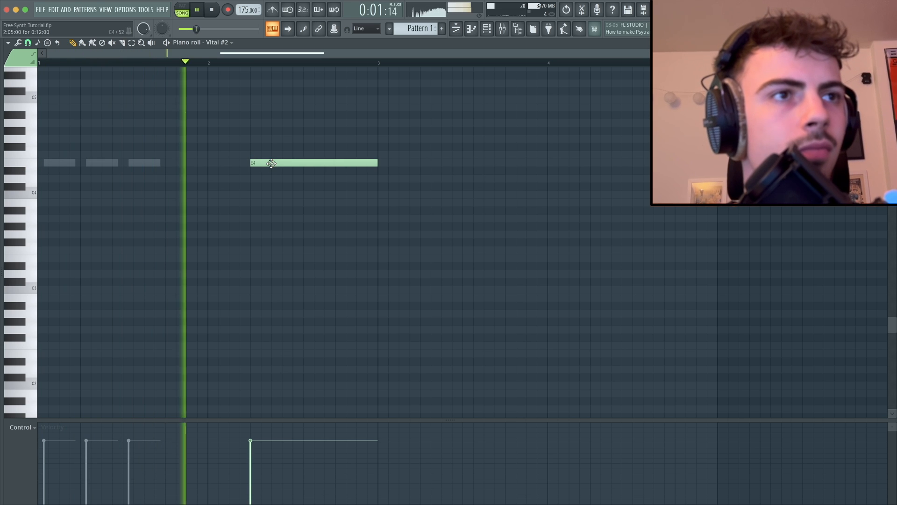
key("space")
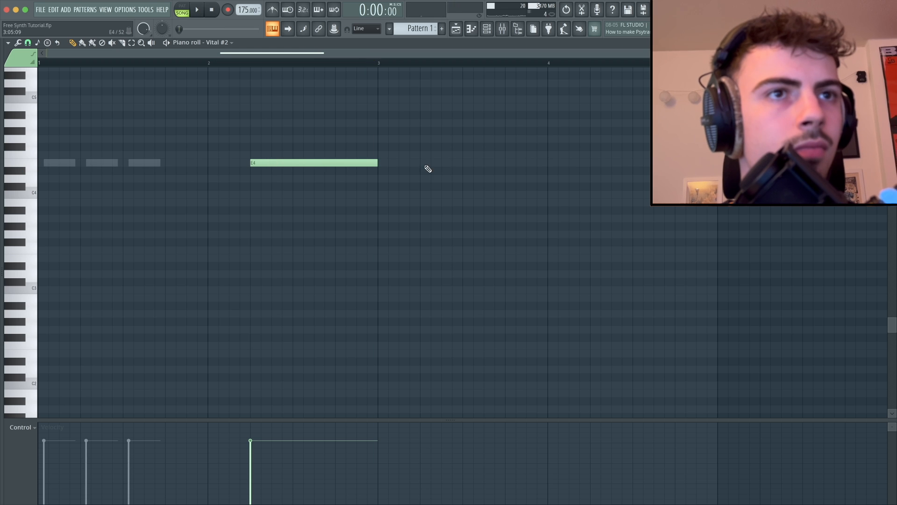
left_click(427, 164)
scroll(439, 162, "down", 2)
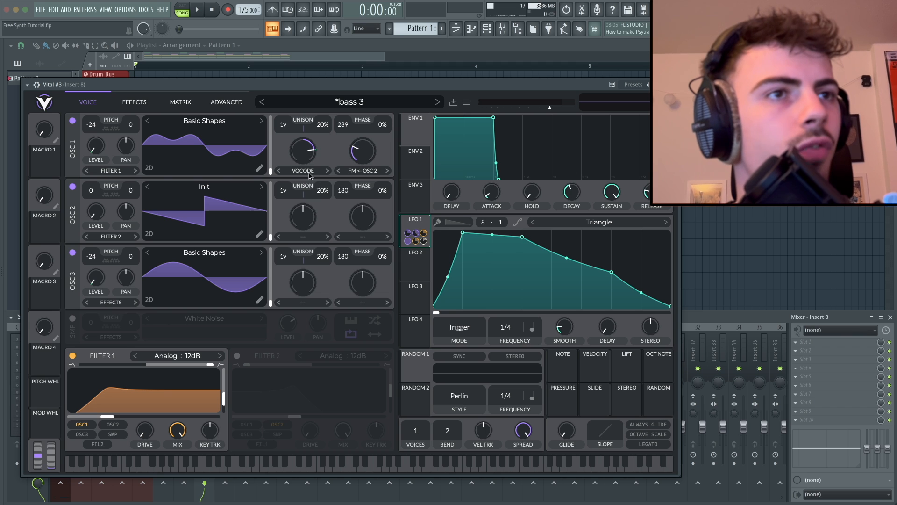
Step: Examine the bass 3 patch's oscillators and LFO 1's modulation of the oscillator levels and Filter 1 cutoff in Vital #3
mouse_move(305, 179)
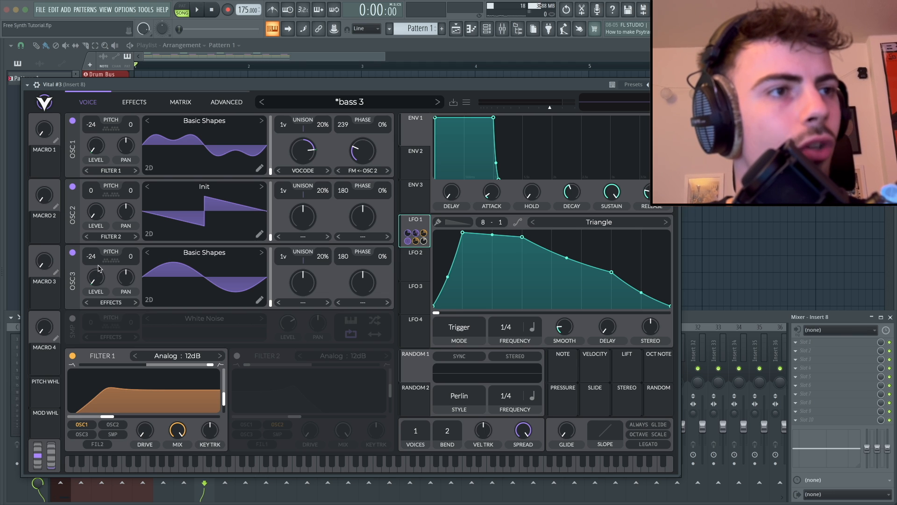
mouse_move(418, 235)
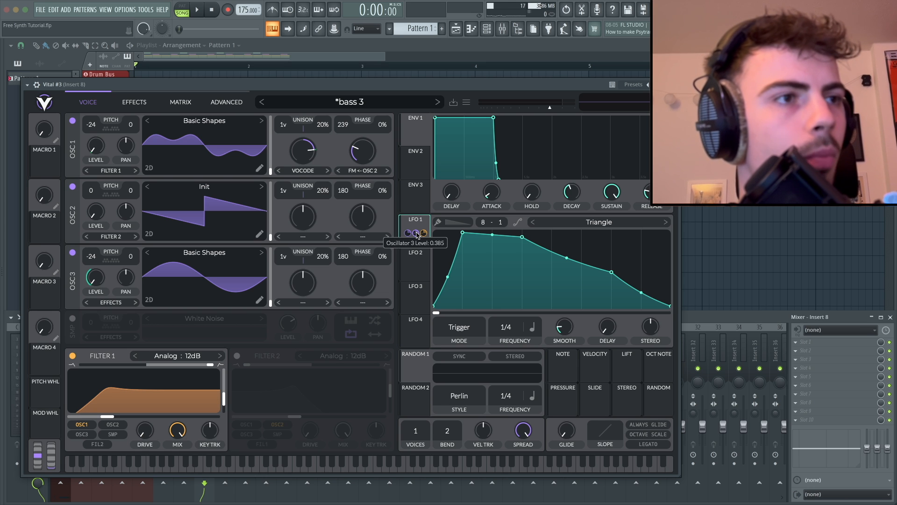
left_click(417, 234)
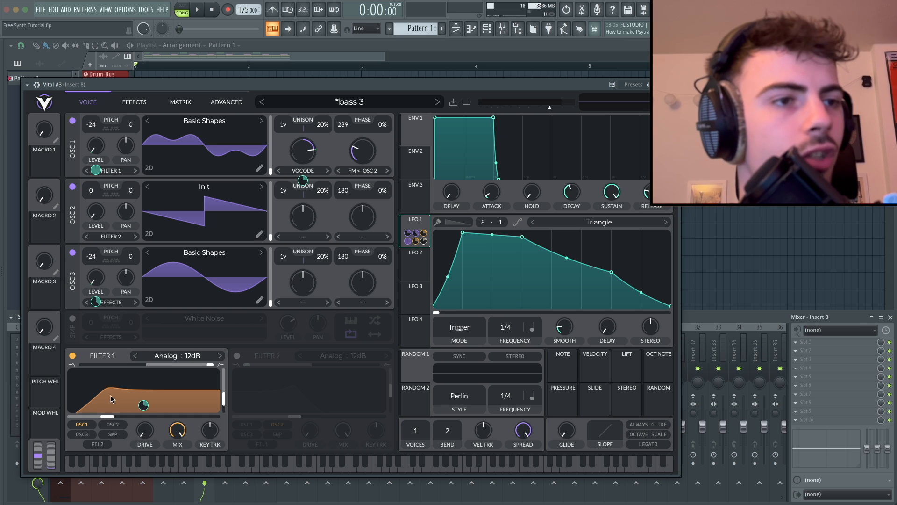
mouse_move(142, 407)
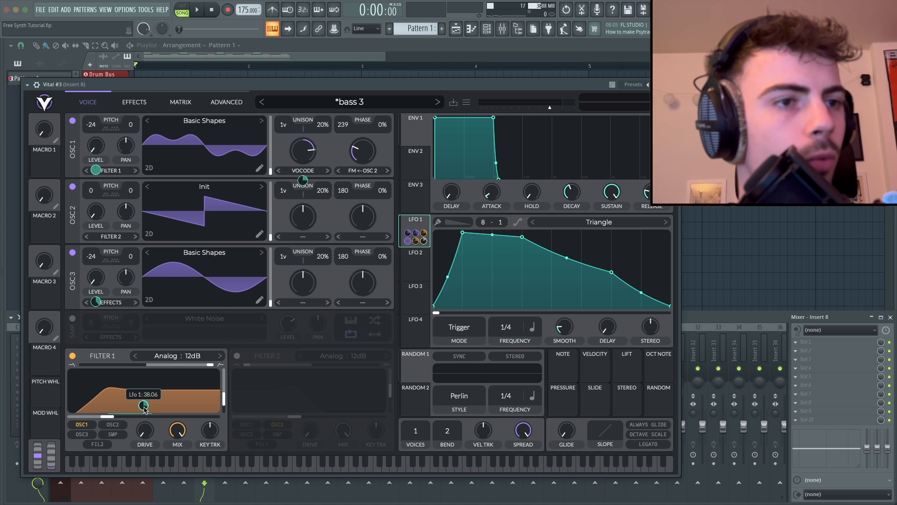
Step: Examine the bass 3 patch's chorus, EQ and distortion, including LFO 1's modulation of the EQ cutoff, and audition the sound
left_click(134, 102)
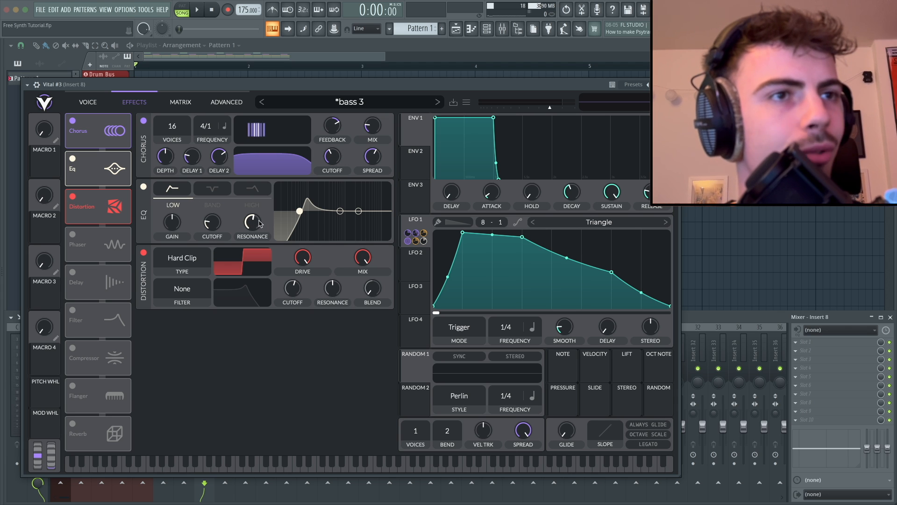
left_click(424, 241)
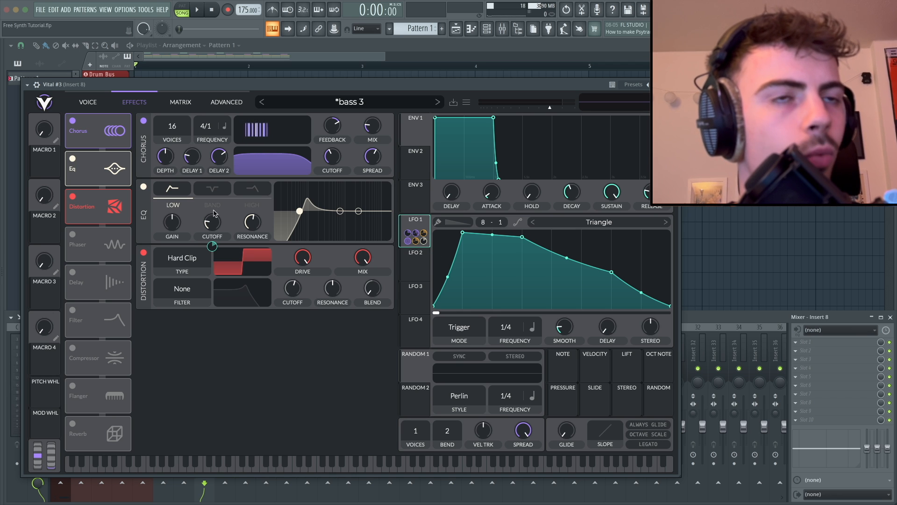
left_click(288, 358)
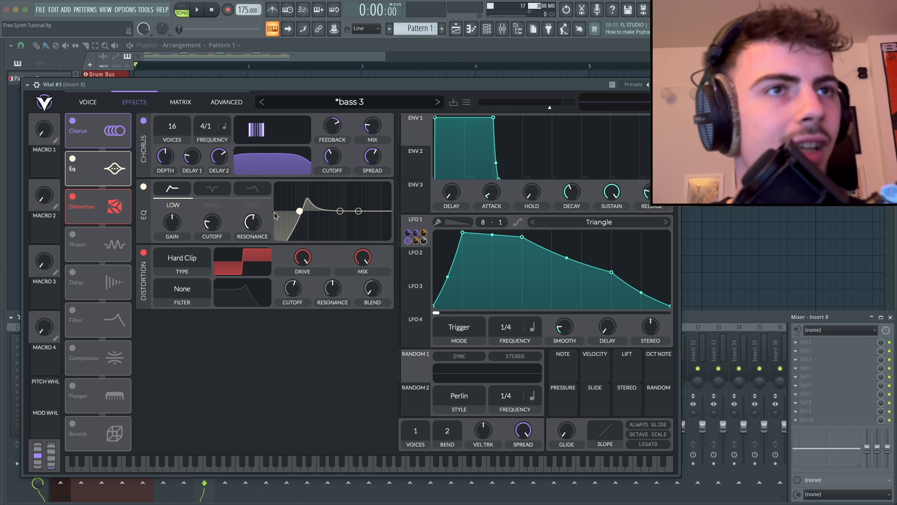
key("c")
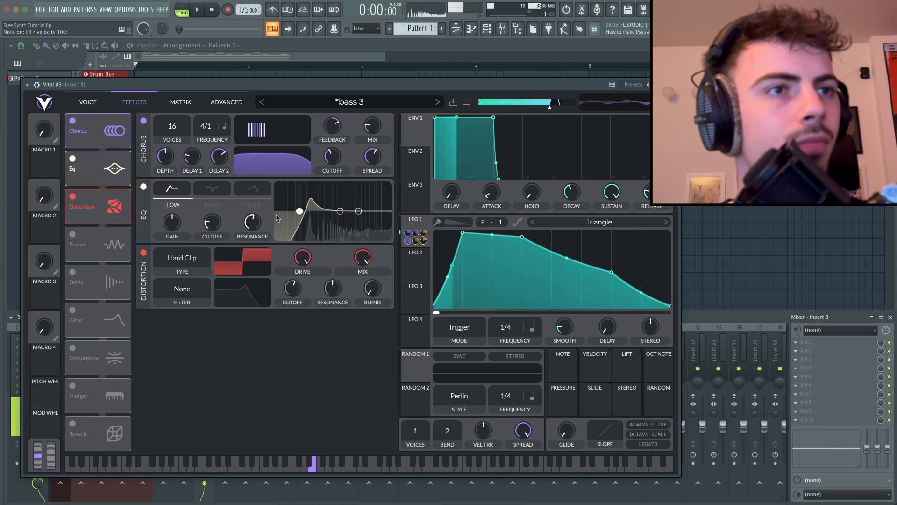
key("v")
key("c")
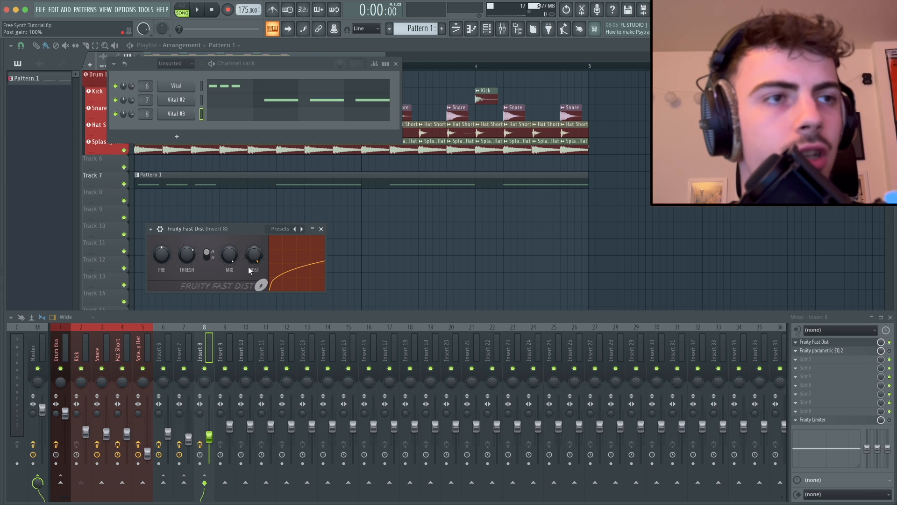
Step: Enable Fruity parametric EQ 2 and Fruity Limiter after Fruity Fast Dist on Insert 8, auditioning the bass 3 sound with each effect
key("c")
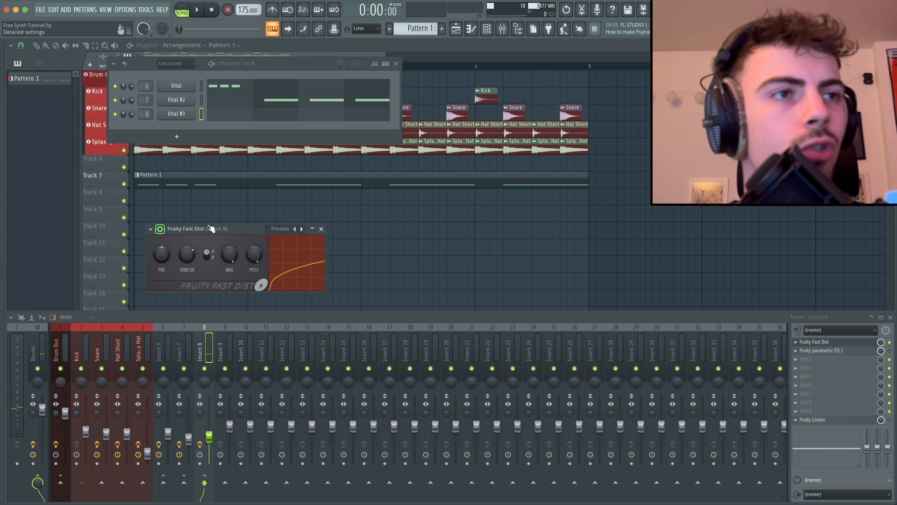
key("c")
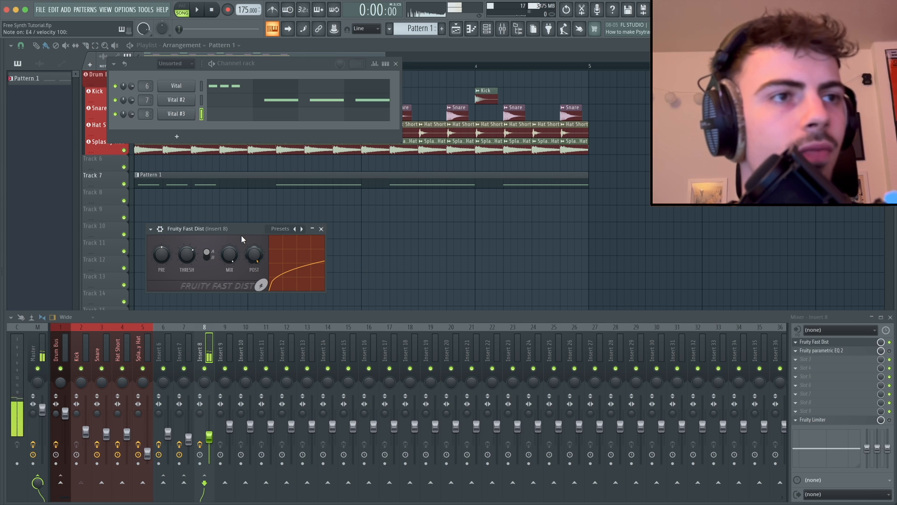
left_click(837, 342)
left_click(843, 351)
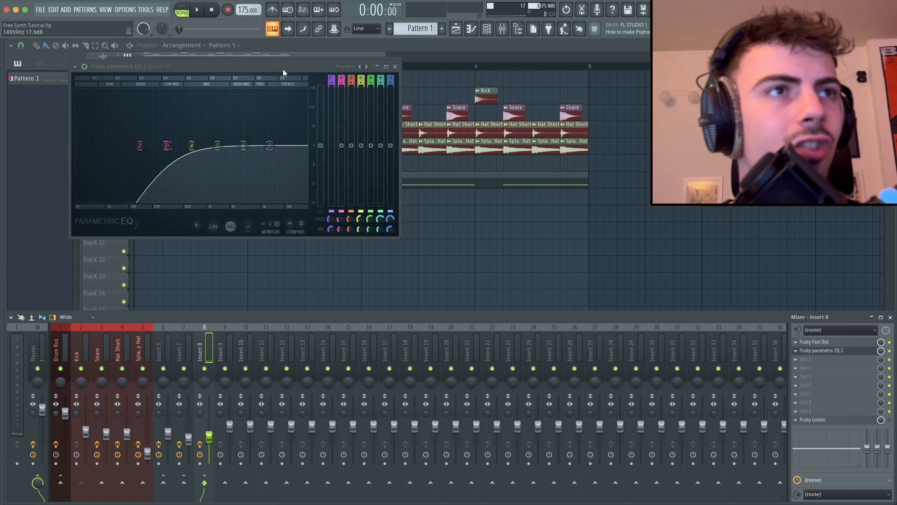
left_click_drag(282, 68, 287, 158)
key("c")
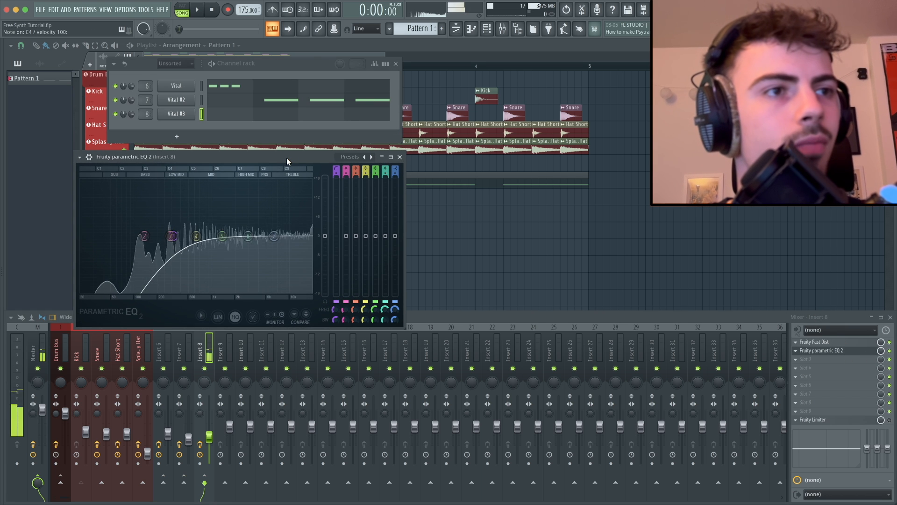
left_click(813, 420)
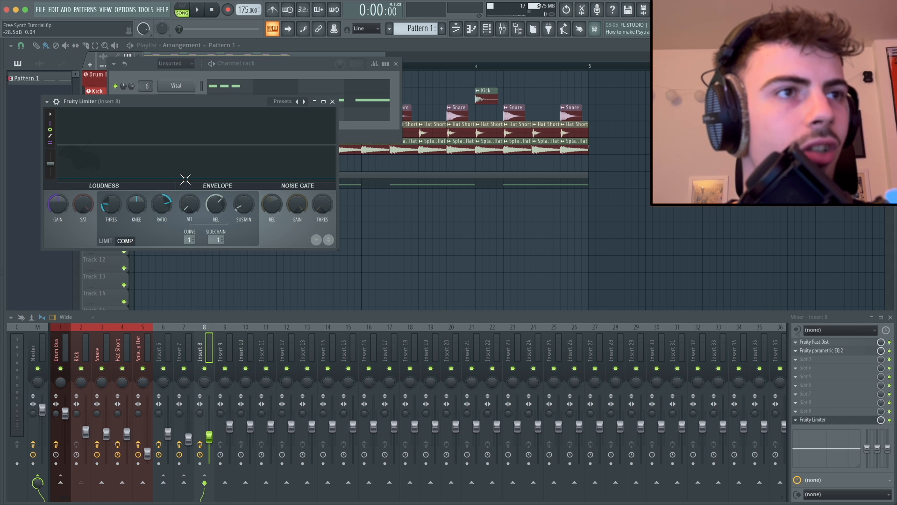
key("c")
Step: Draw one-beat E4 notes for Vital #3 in Pattern 1, on beat 4 of bar 1 and beat 1 of bars 2 to 4
key("F7")
scroll(116, 190, "up", 3)
left_click(160, 163)
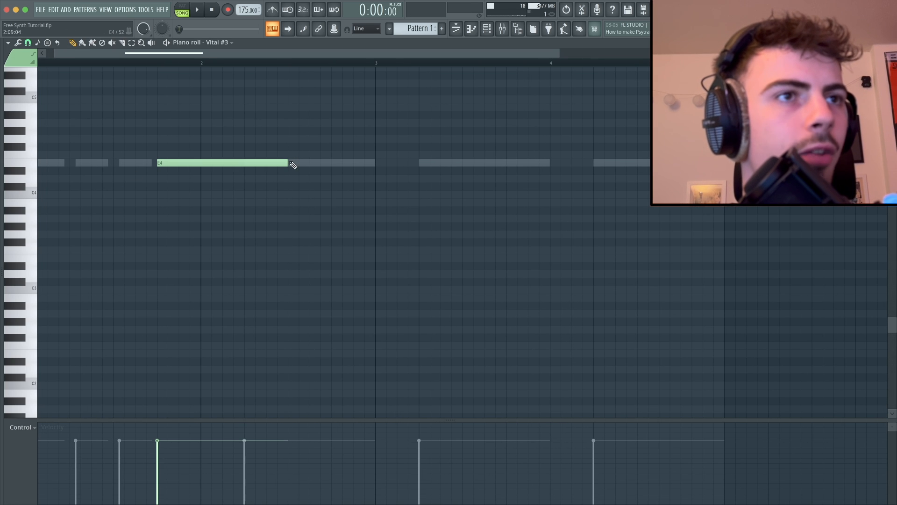
left_click_drag(292, 164, 200, 165)
left_click(204, 165)
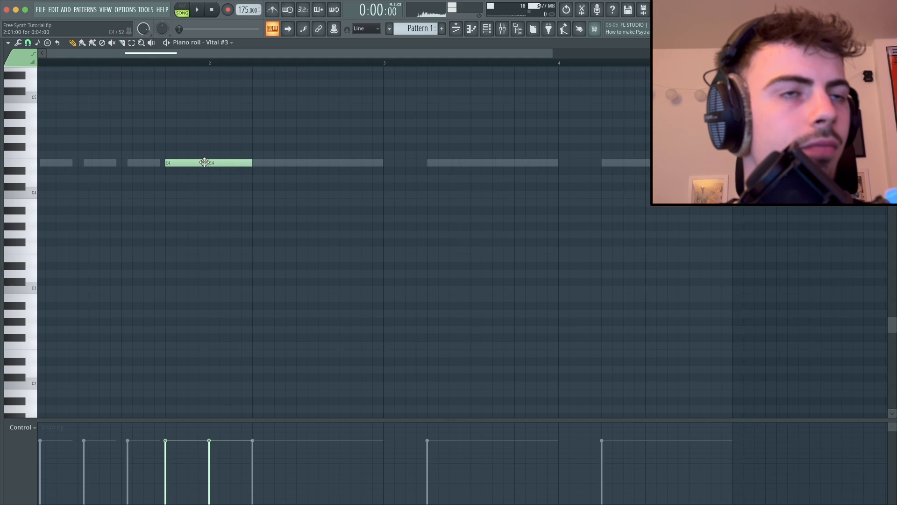
left_click(391, 187)
left_click(576, 187)
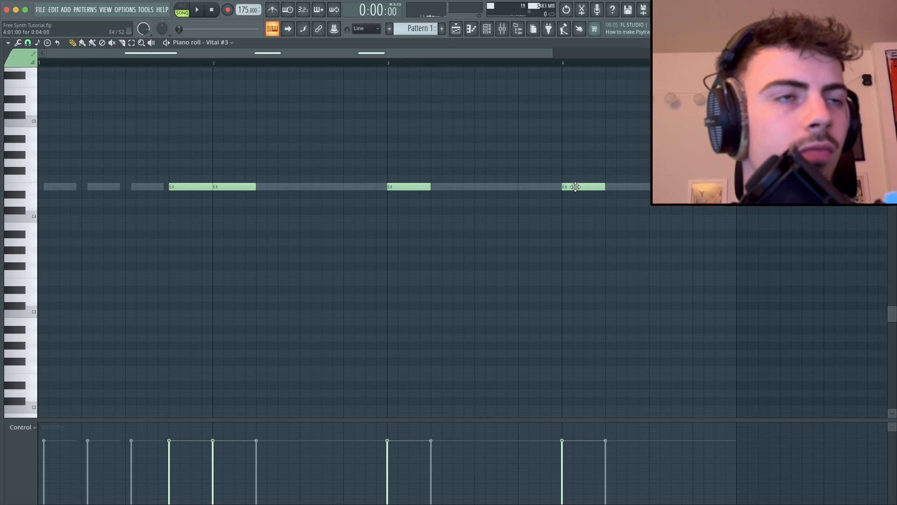
Step: Play the arrangement with the three basses and save the project
key("space")
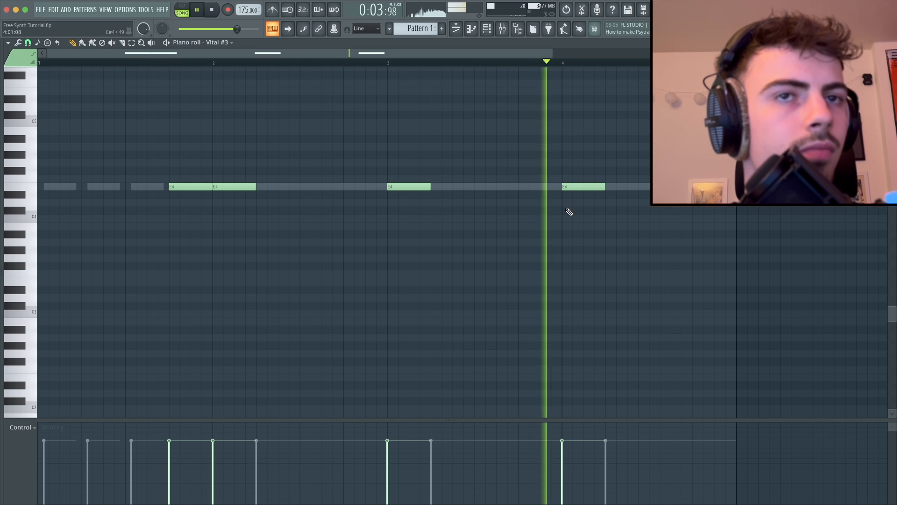
key("space")
key("ctrl+s")
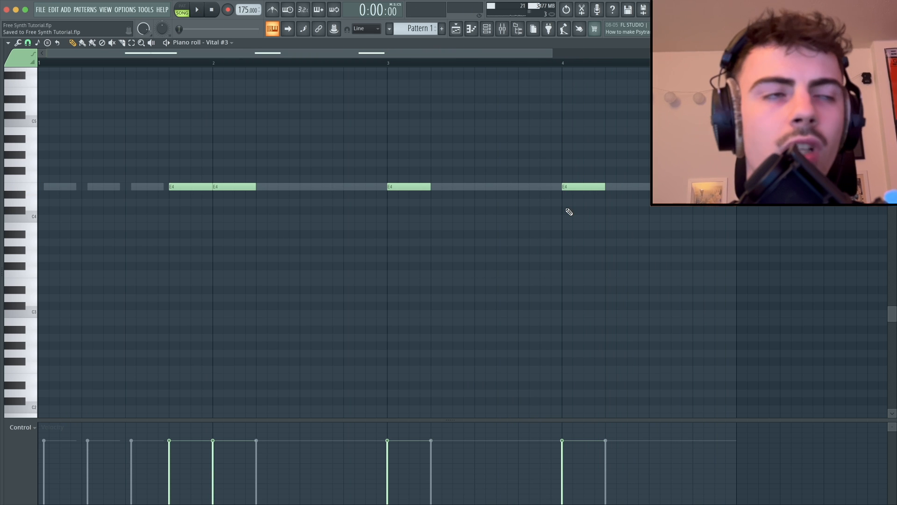
Step: Add a fourth Vital instance with the sub preset and view its Basic Shapes oscillator and effects
key("F7")
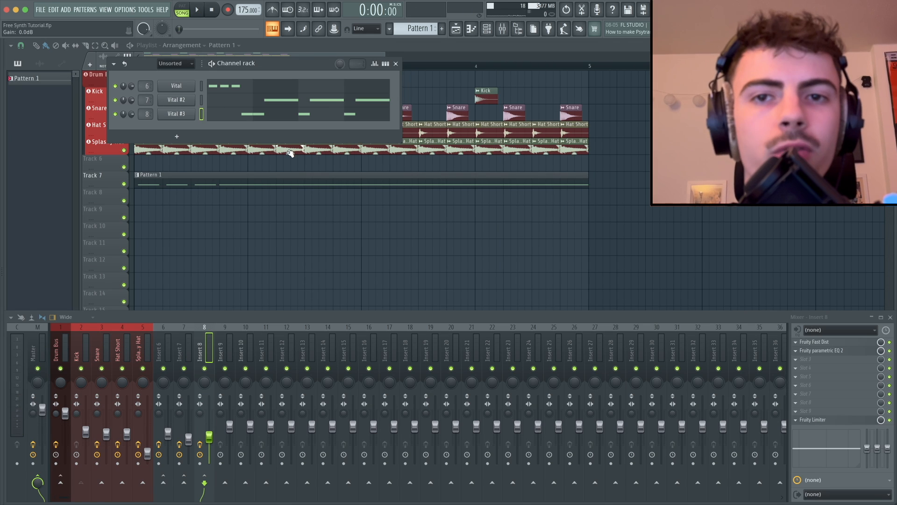
left_click(161, 133)
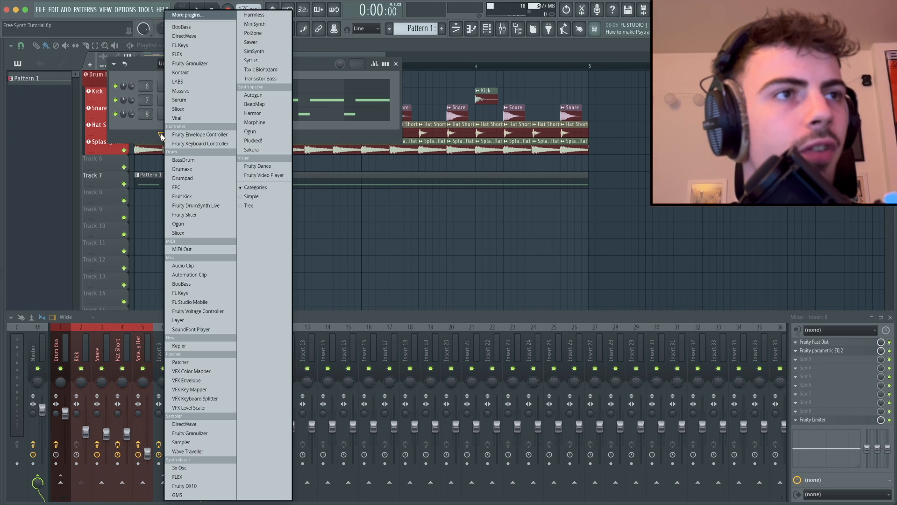
left_click(182, 120)
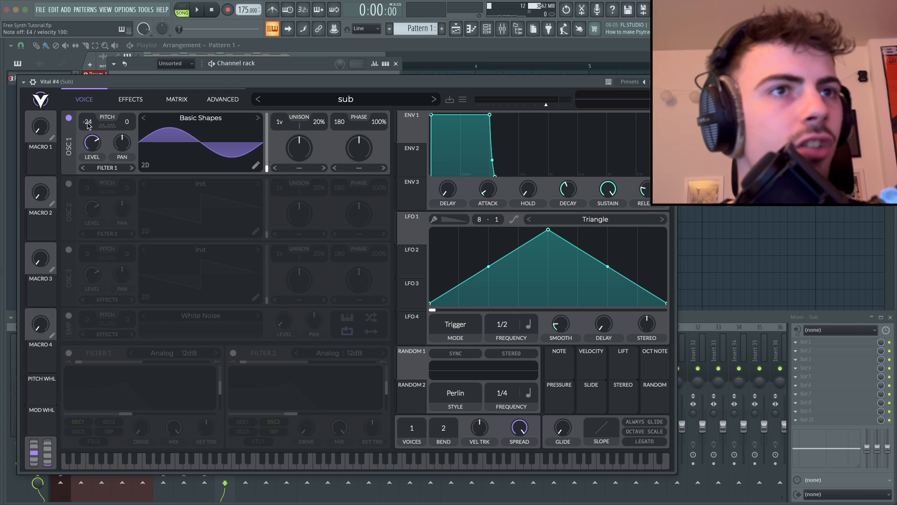
left_click(131, 99)
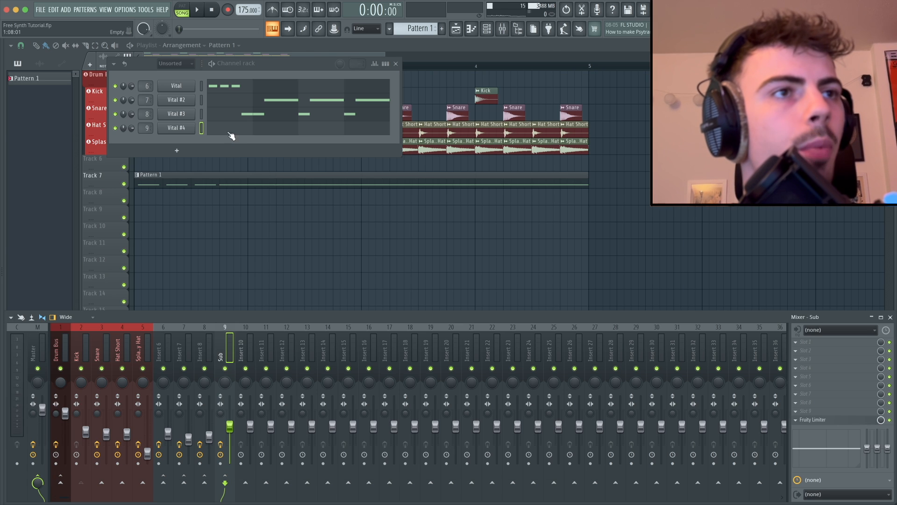
Step: Draw E4 notes for Vital #4: three-step notes on bar 1's beats and each following downbeat, and three-beat notes from beat 2 of bars 2 to 4
left_click(232, 136)
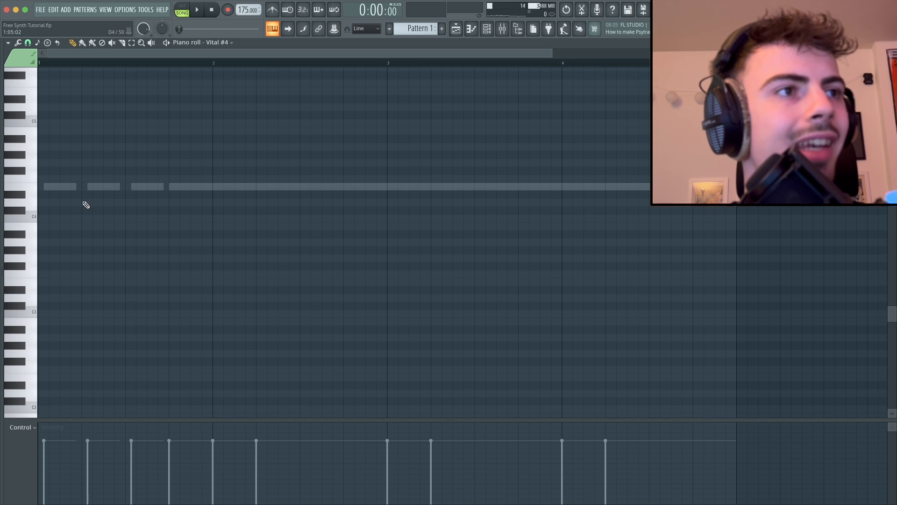
left_click(46, 189)
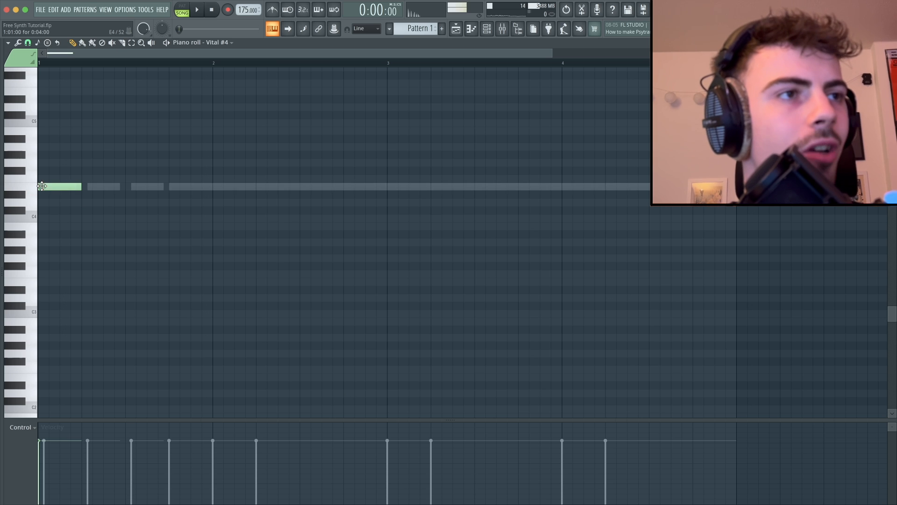
left_click(87, 187)
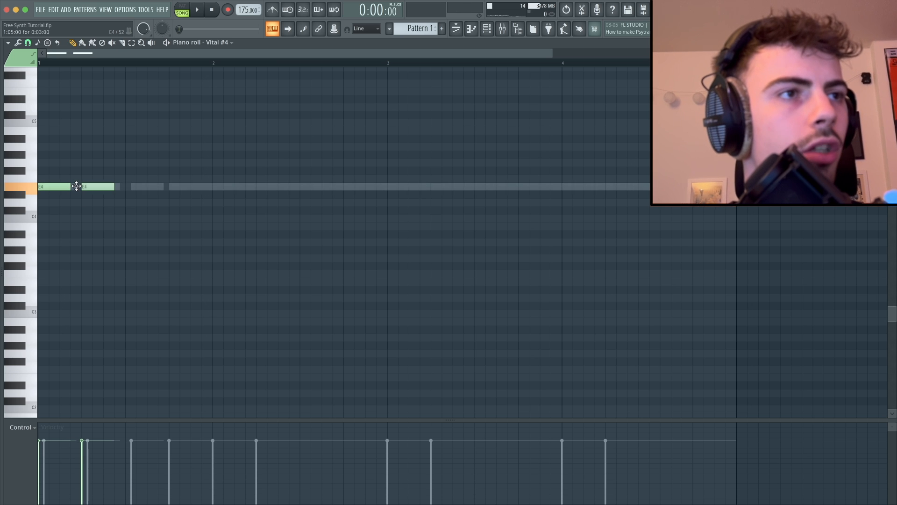
left_click(133, 187)
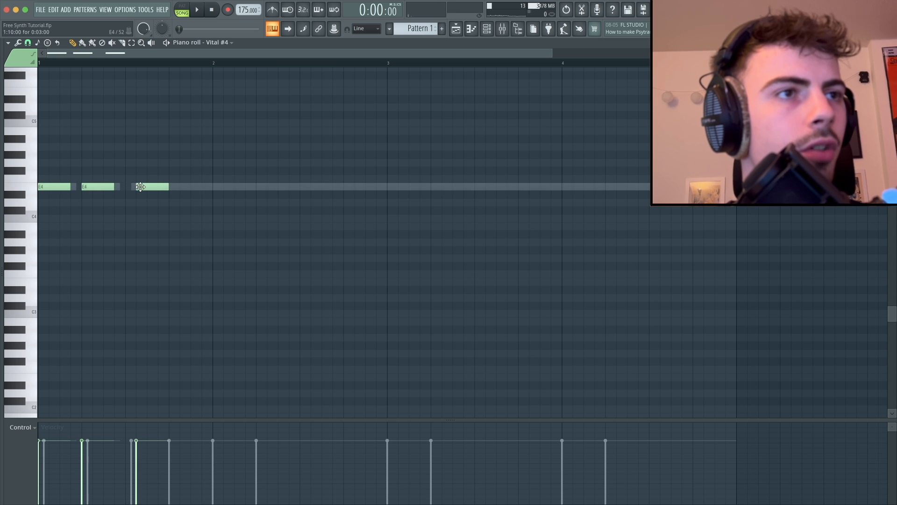
left_click(172, 187)
left_click(220, 187)
left_click(263, 187)
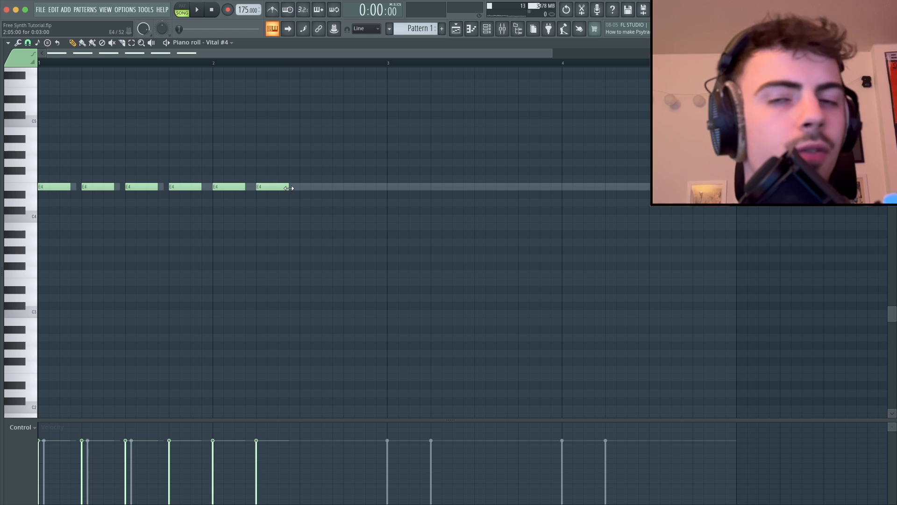
left_click_drag(289, 188, 366, 189)
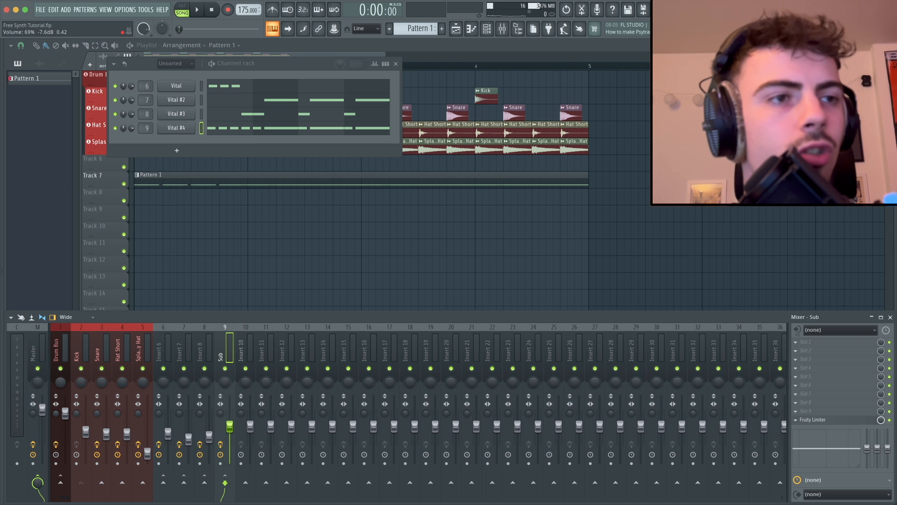
Step: Lower the Sub mixer track's volume to 31% (-19.0 dB) and play the arrangement
left_click_drag(229, 426, 229, 446)
key("space")
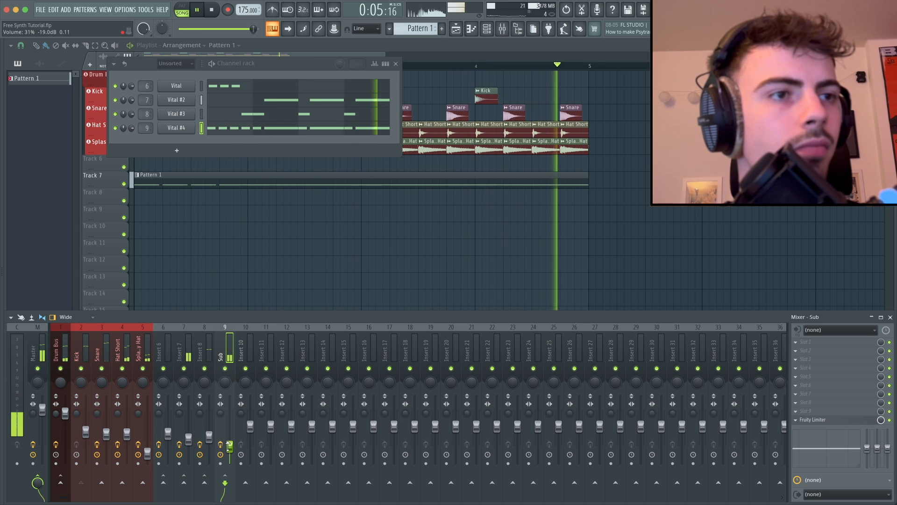
key("space")
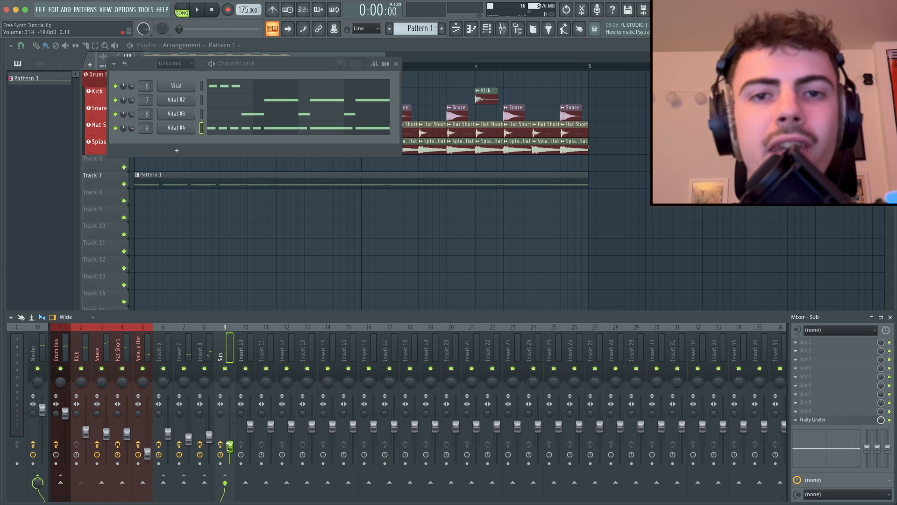
Step: Add Gatelab to Insert 7's second effect slot, switch it to mono and load its preset 2
left_click(201, 348)
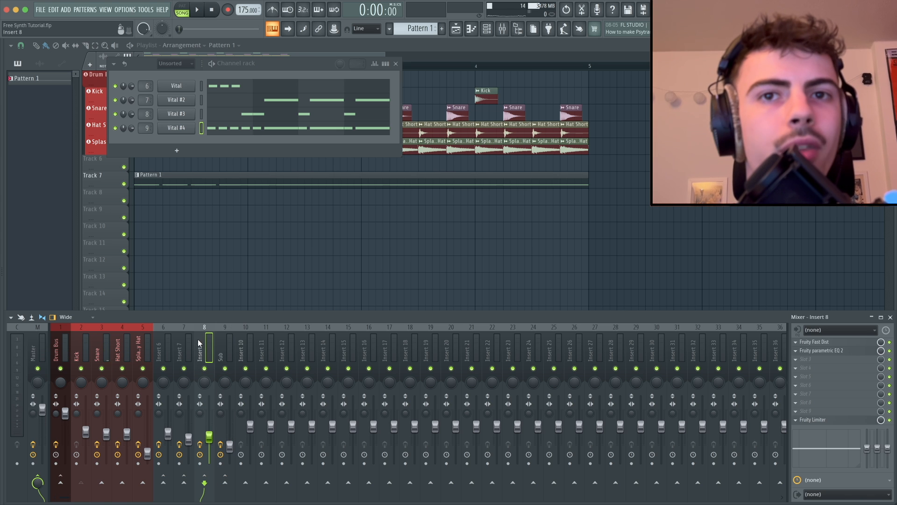
left_click(182, 348)
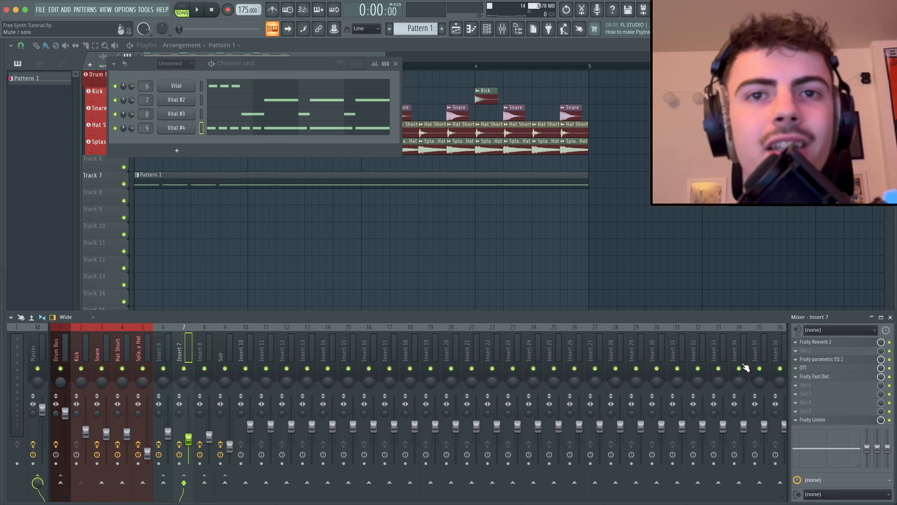
left_click(804, 350)
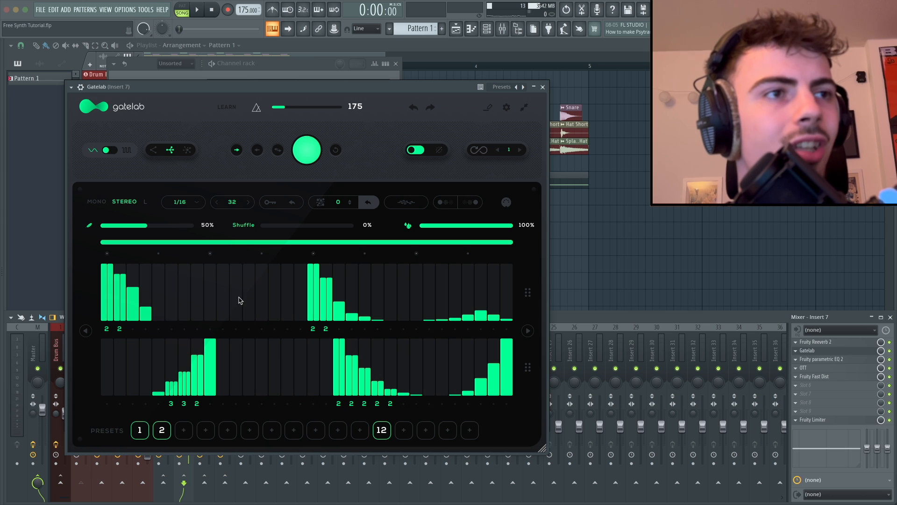
left_click(99, 202)
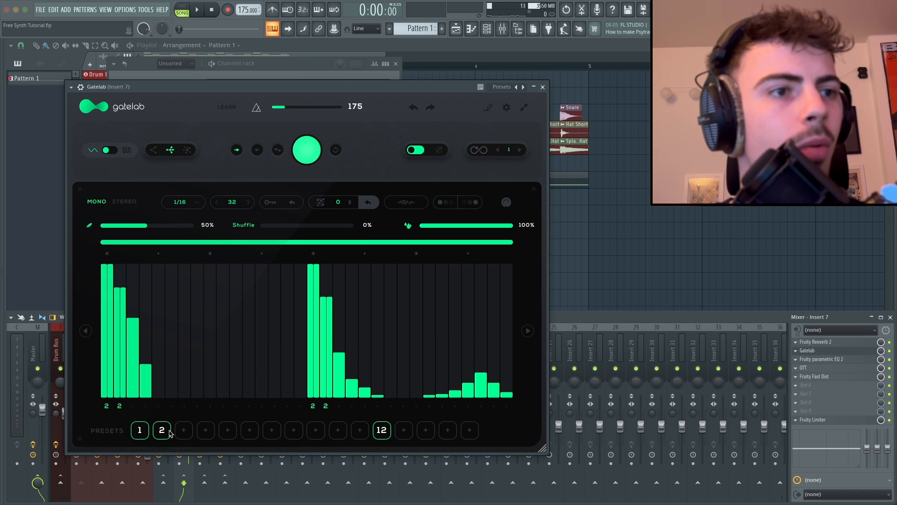
left_click(162, 430)
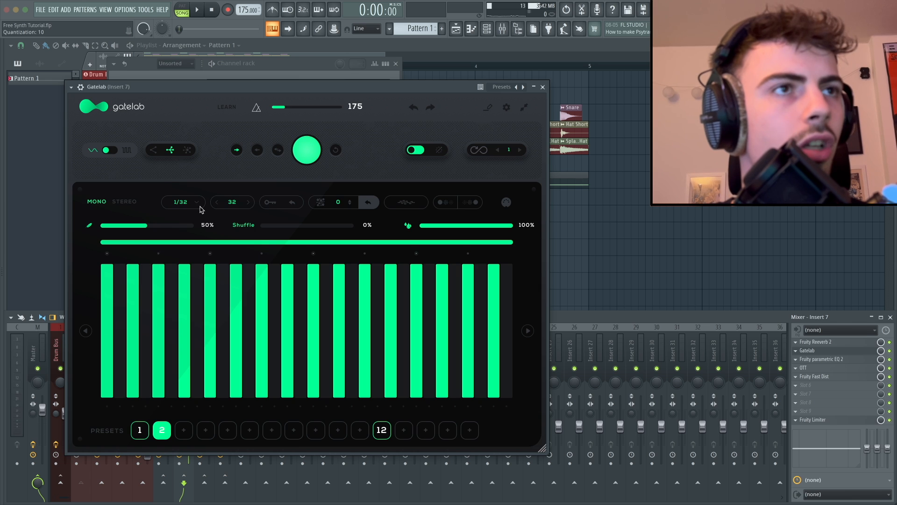
Step: Close the Gatelab window, solo Insert 7 and play the gated bass 2
key("Escape")
key("Escape")
key("Escape")
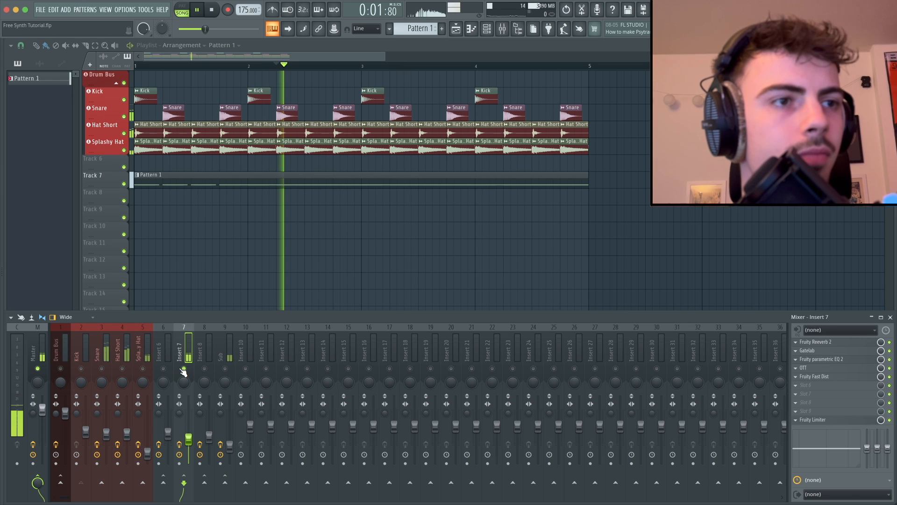
key("space")
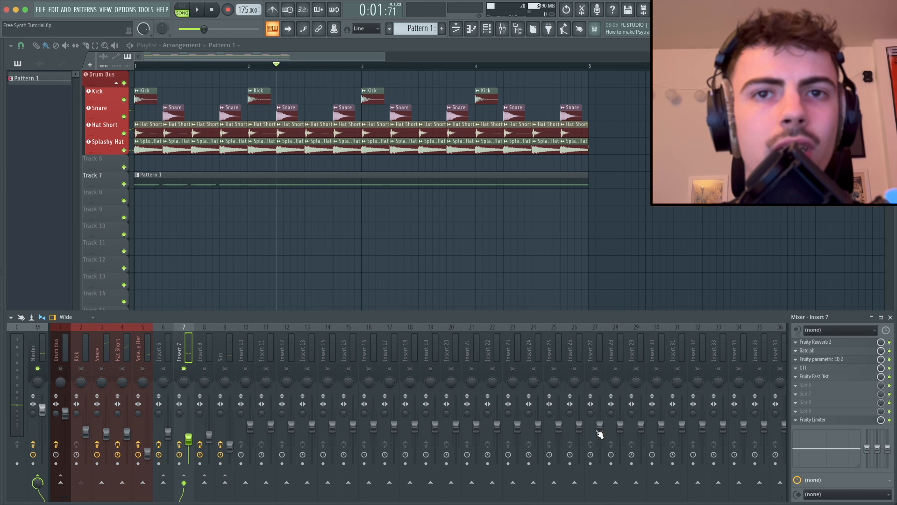
Step: Set Gatelab's step rate to 1/16T and its smoothing to 98%, and audition the result
left_click(813, 350)
left_click_drag(189, 226, 193, 227)
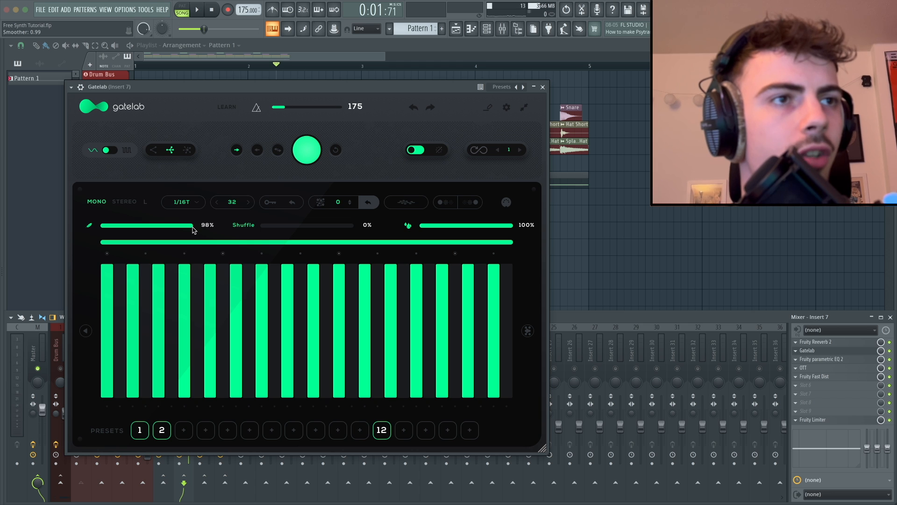
key("space")
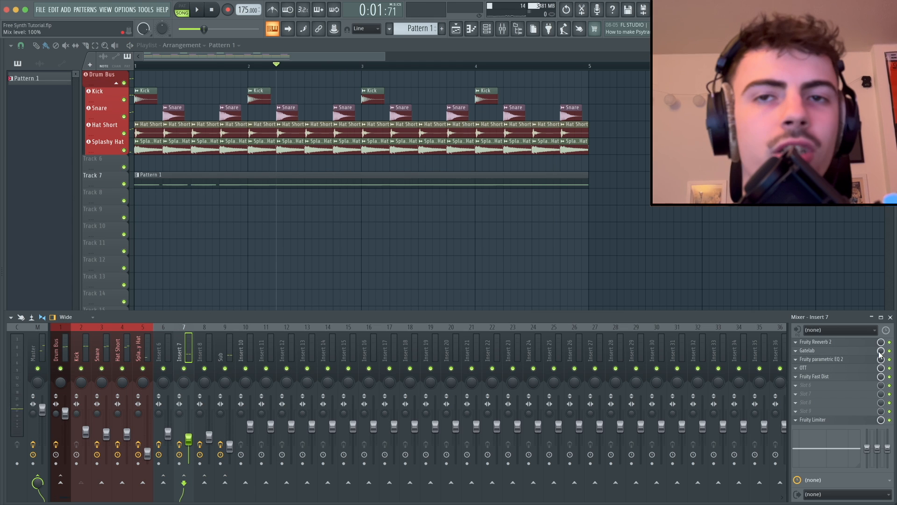
Step: Set Gatelab's mix level on Insert 7 to 0% and create an automation clip for it
left_click_drag(881, 350, 882, 370)
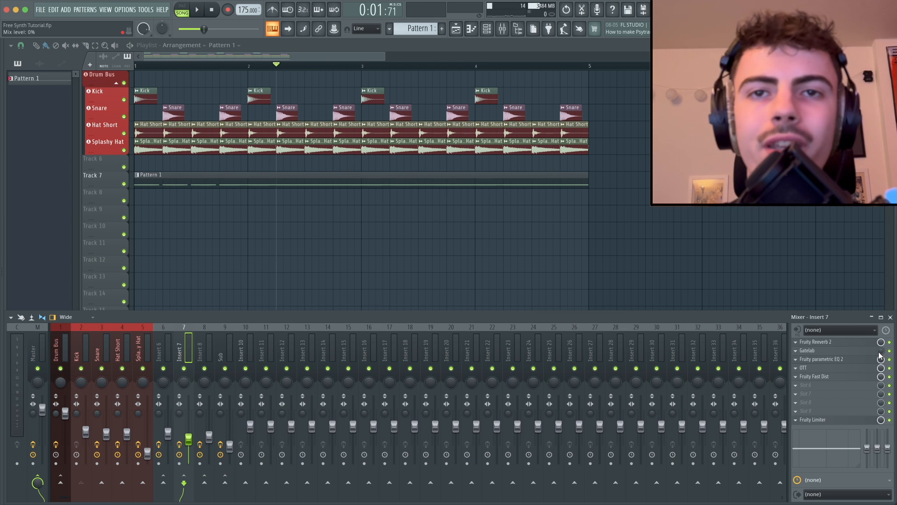
right_click(881, 351)
left_click(862, 419)
key("F9")
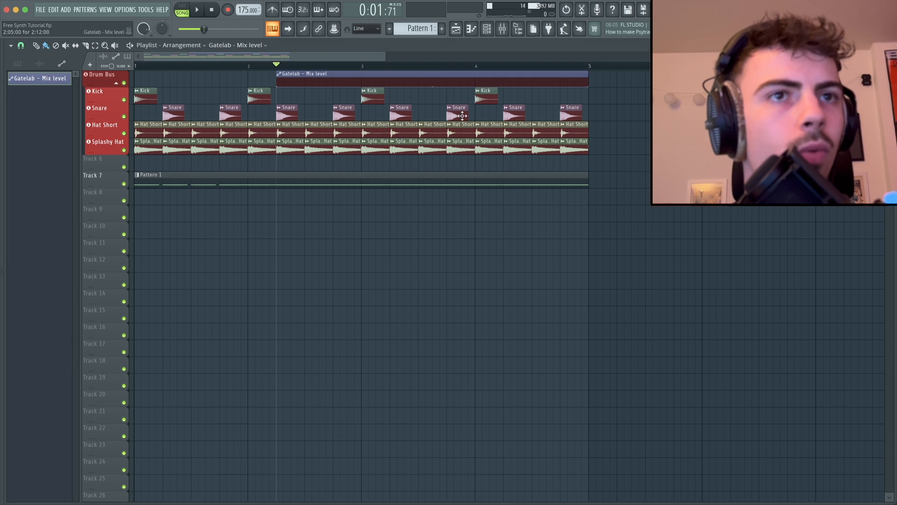
Step: Move the Gatelab mix level automation clip to Track 8, starting at beat 2 of bar 4, and enlarge the track's height
left_click_drag(434, 83, 666, 195)
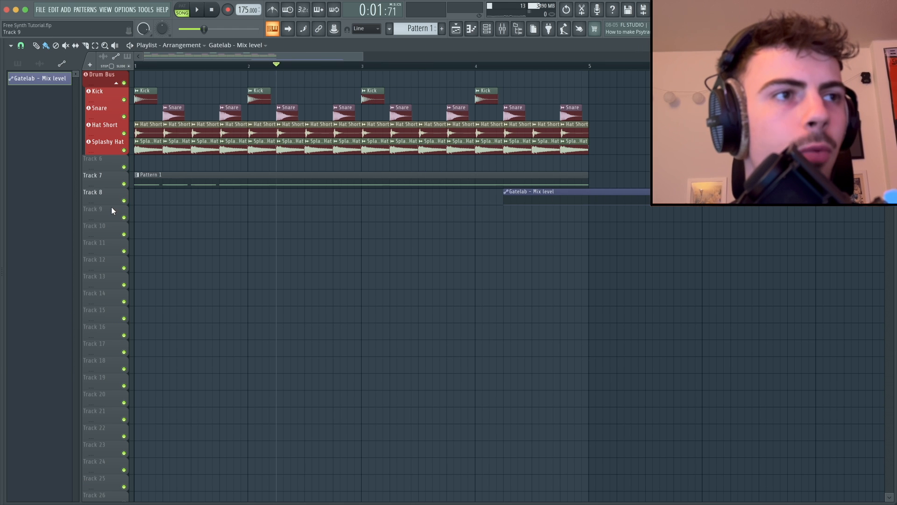
left_click_drag(111, 204, 111, 242)
scroll(503, 180, "up", 5)
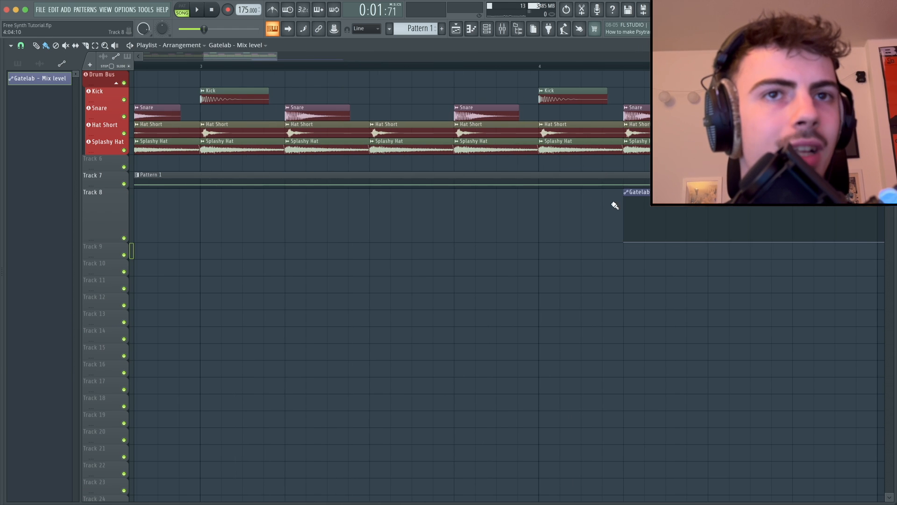
Step: Shape the Gatelab mix level clip to start at bar 4, jump to maximum at beat 2 and drop to zero at bar 5
left_click_drag(643, 192, 579, 159)
scroll(559, 199, "down", 2)
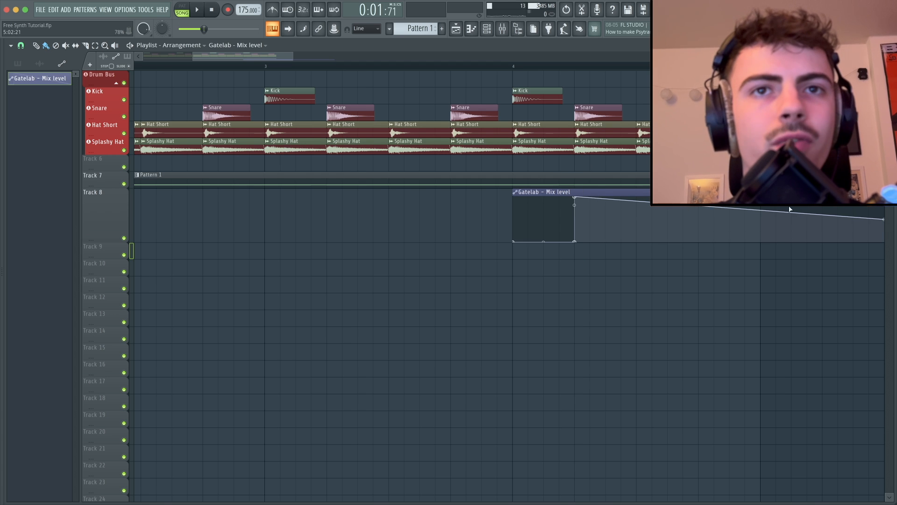
right_click(764, 213)
left_click_drag(764, 213, 762, 189)
right_click(760, 238)
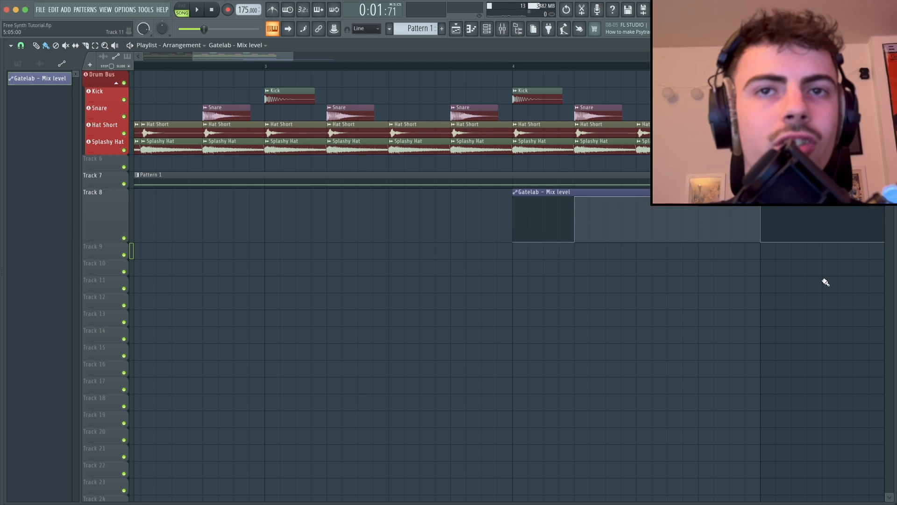
scroll(794, 274, "down", 3)
left_click_drag(757, 243, 593, 242)
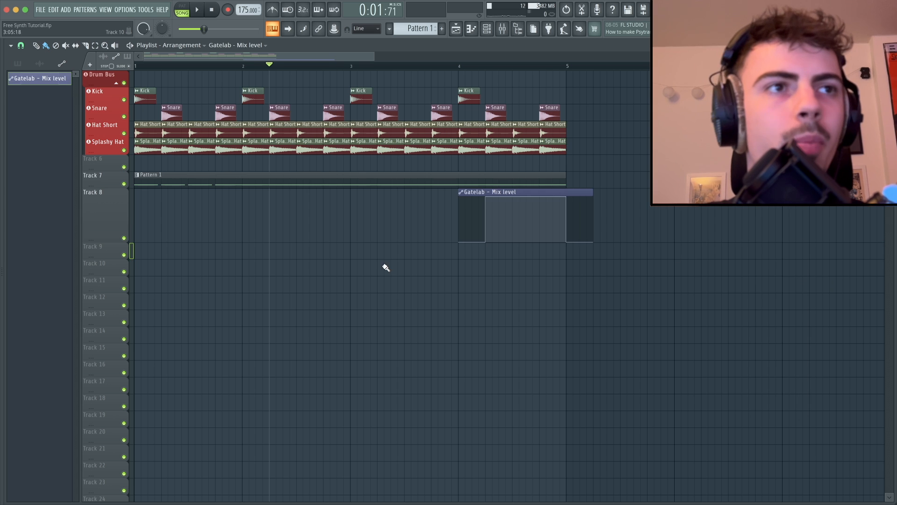
Step: Play the arrangement from bar 2 through the gated section
left_click(247, 66)
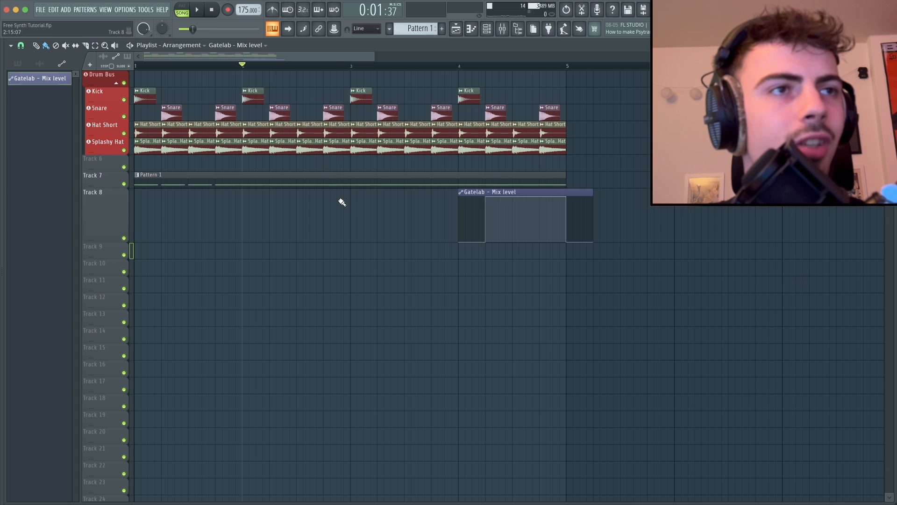
key("space")
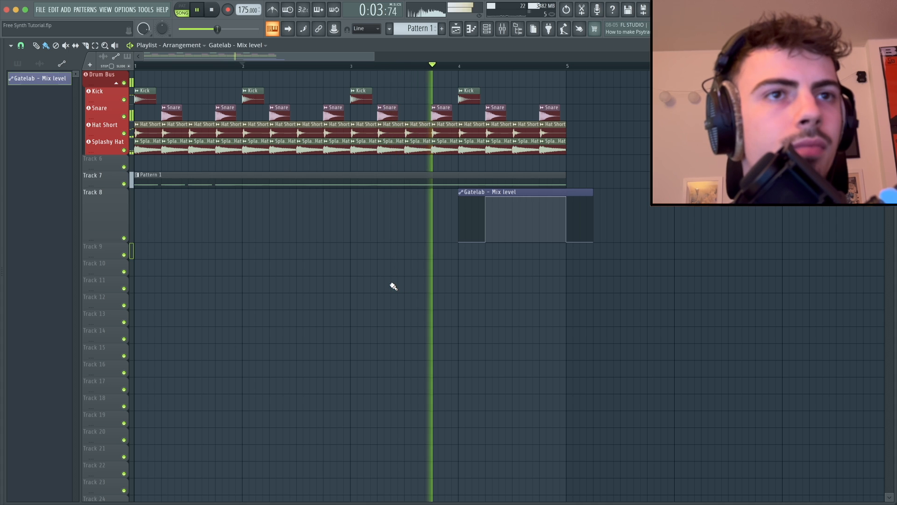
key("space")
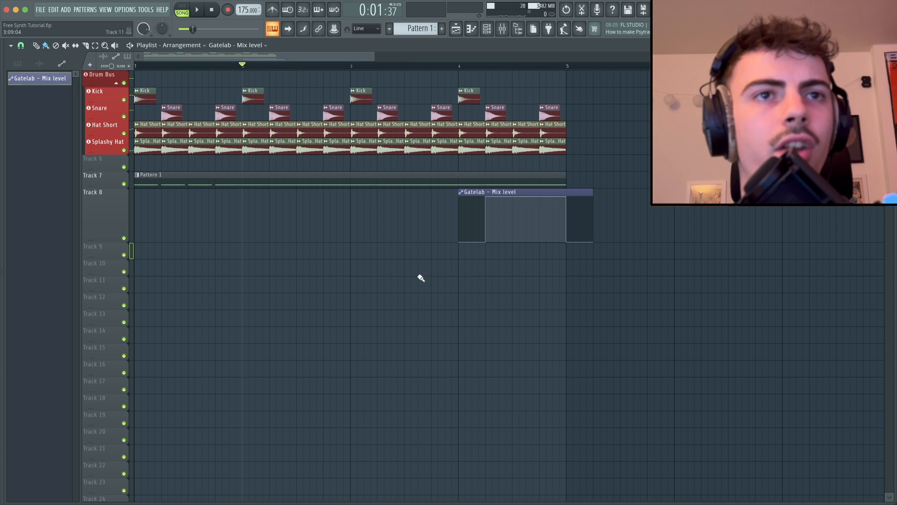
Step: Trim the Gatelab clip to end at bar 5, move its drop to beat 4 of bar 4, and audition from bar 4
scroll(514, 244, "up", 2)
left_click_drag(607, 199, 565, 196)
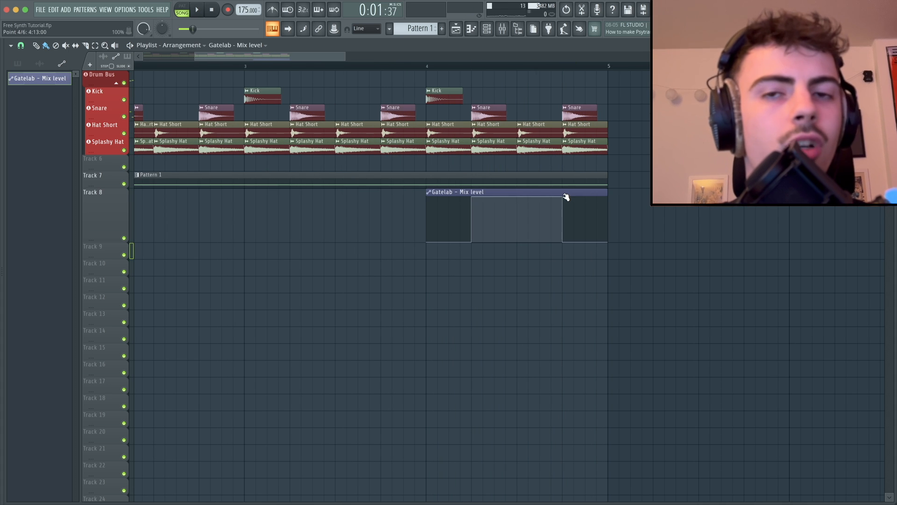
left_click(426, 67)
key("space")
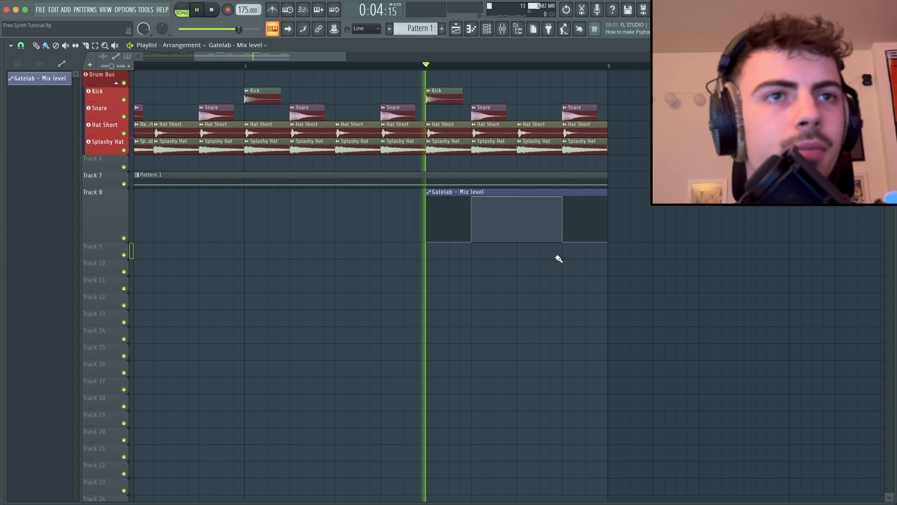
key("space")
Step: Move an empty mixer track in front of the three bass tracks, to position 6
scroll(461, 258, "down", 3)
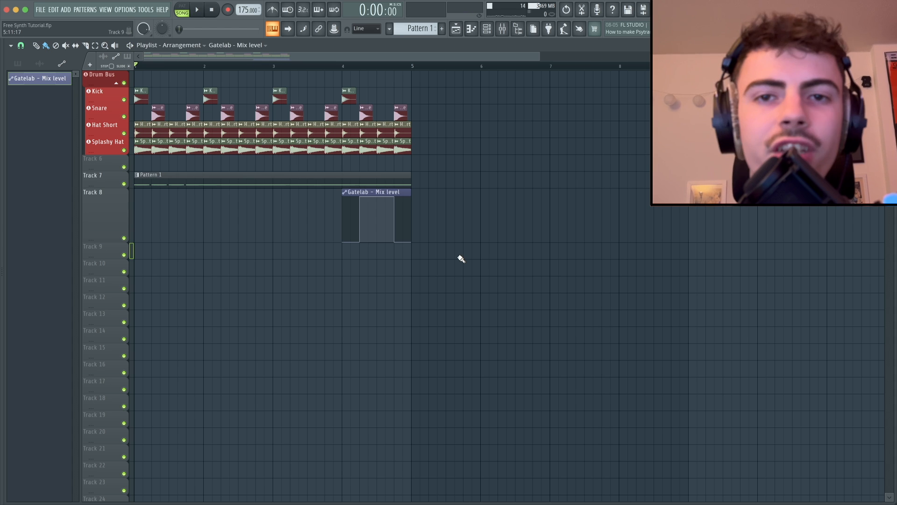
key("F9")
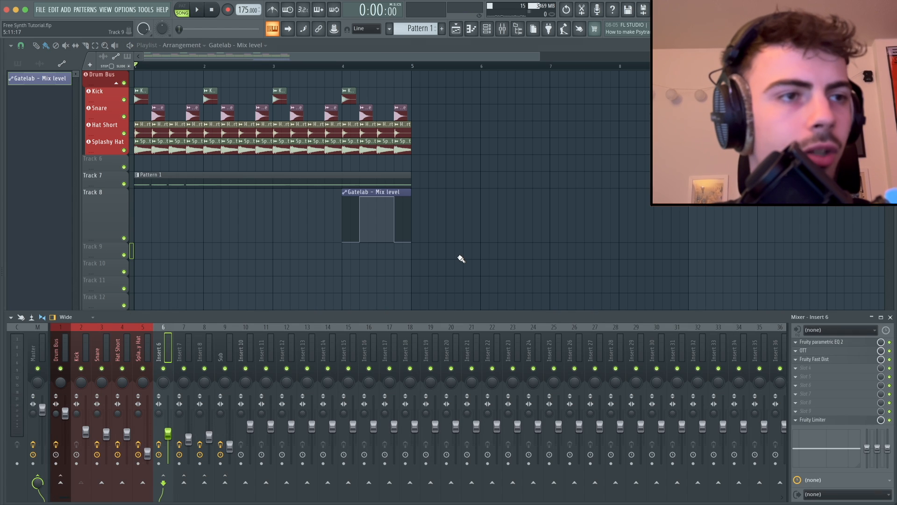
left_click(184, 339, "ctrl")
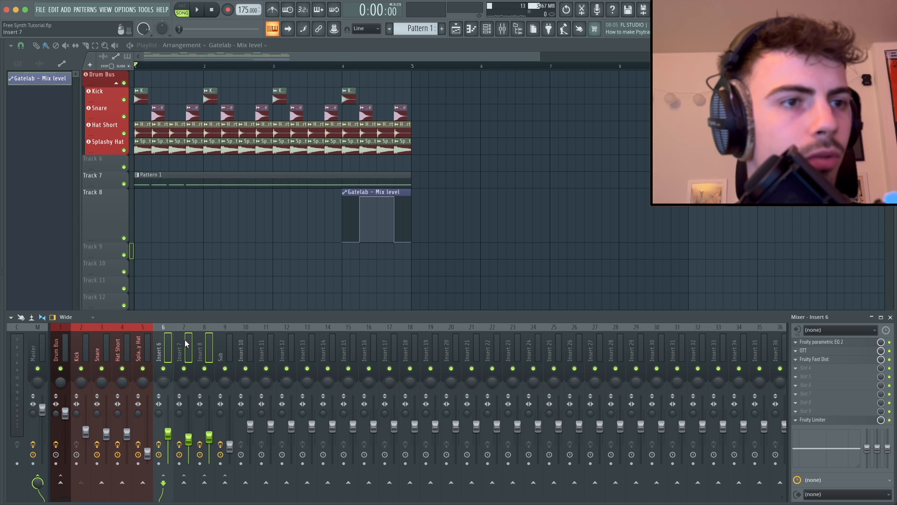
left_click(267, 335)
key("alt+Left")
key("alt+Left")
key("alt+Left")
key("alt+Left")
key("alt+Left")
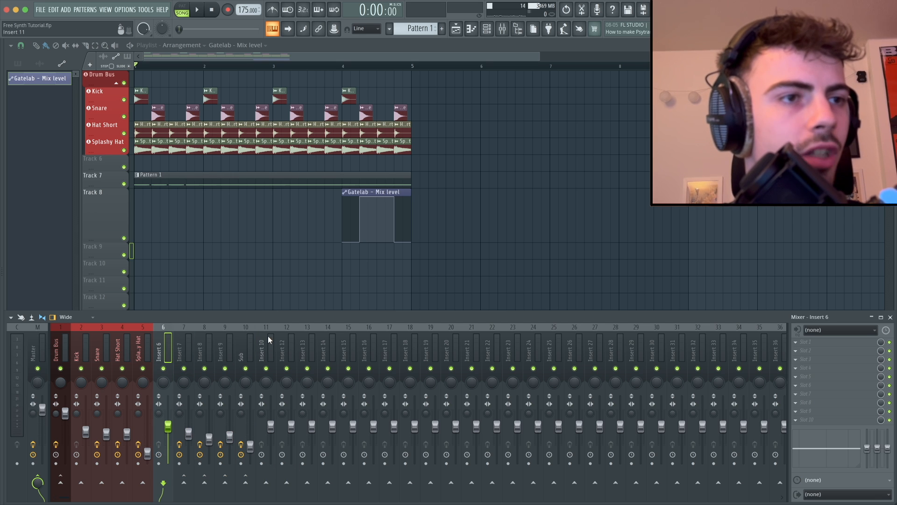
Step: Route Inserts 7, 8 and 9 to Insert 6 only, and set Insert 6's volume to 100%
left_click(177, 355)
left_click(212, 340, "ctrl")
left_click(219, 339, "ctrl")
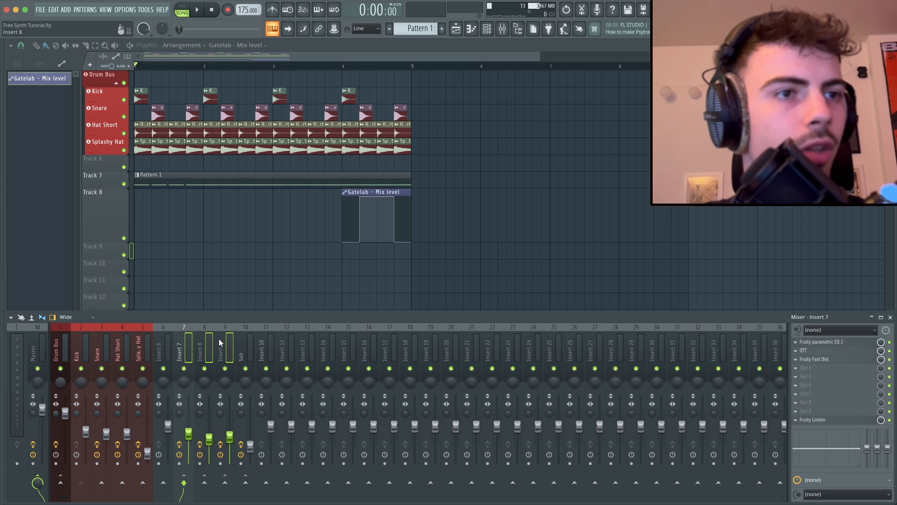
right_click(163, 483)
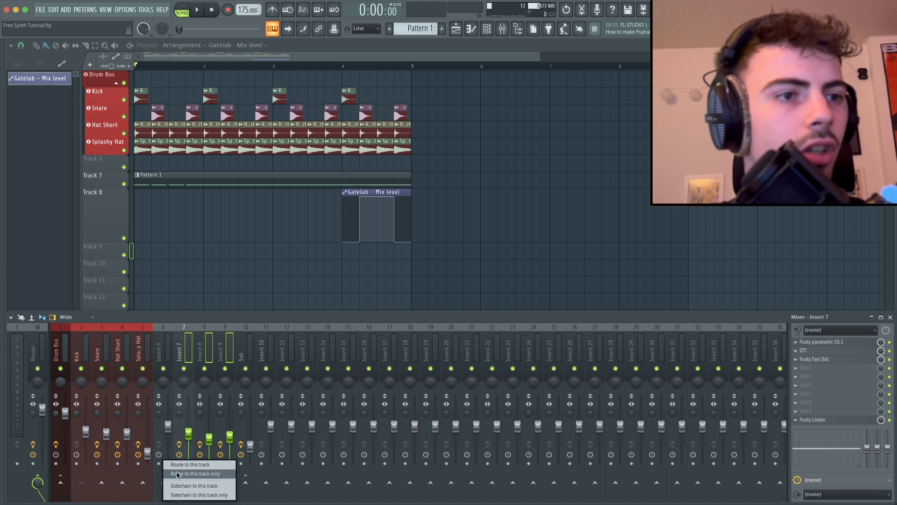
left_click(192, 463)
left_click_drag(167, 431, 167, 414)
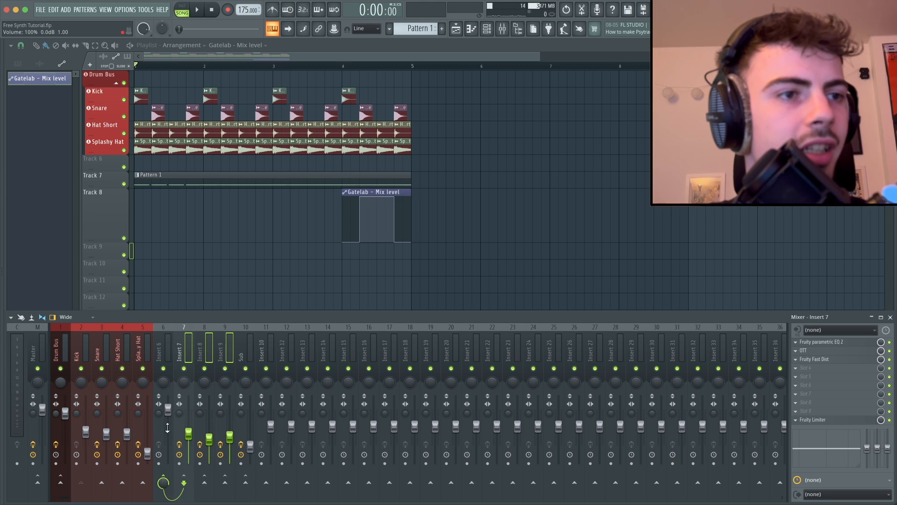
Step: Rename Insert 6 as "Bass Bus" and colour the bus and its three bass tracks blue
left_click(173, 332)
right_click(173, 332)
type("rBass")
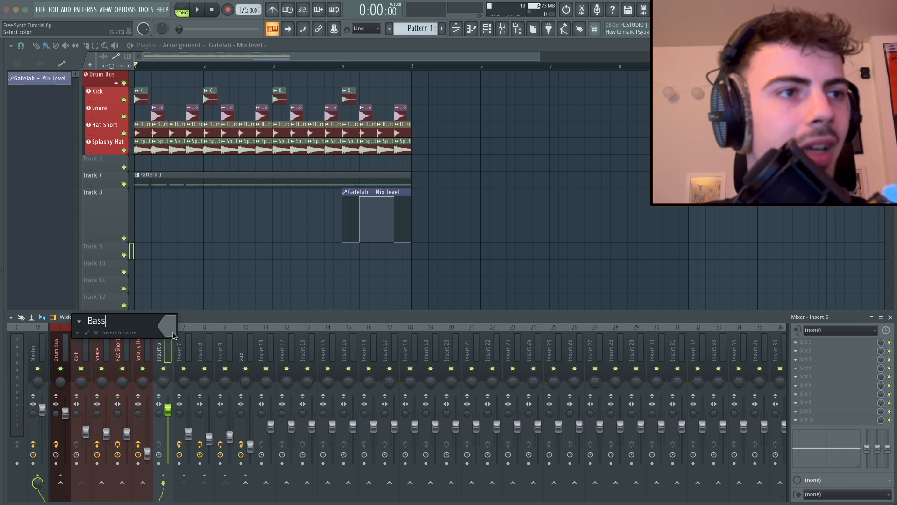
type(" B")
type("us")
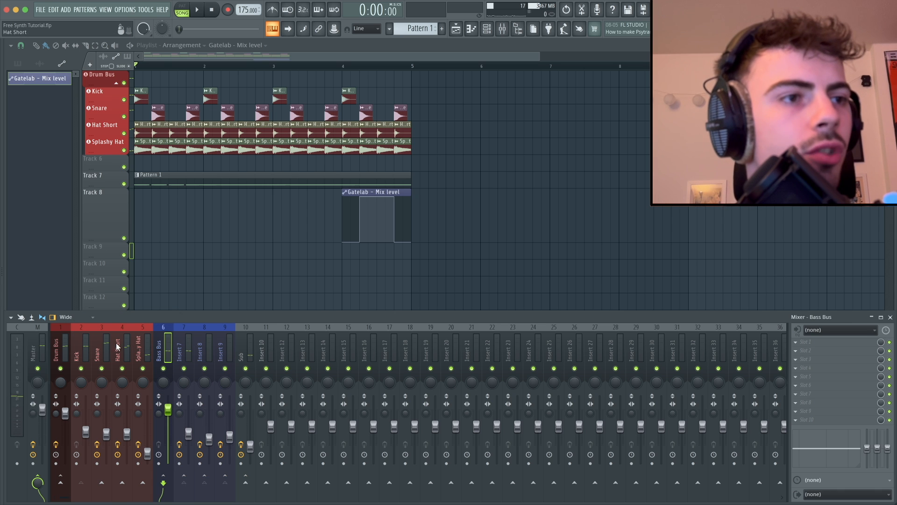
Step: Sidechain the Snare to the Bass Bus, and set the bus's Fruity Limiter to compressor mode with sidechain input 1
left_click(102, 350)
left_click(164, 474)
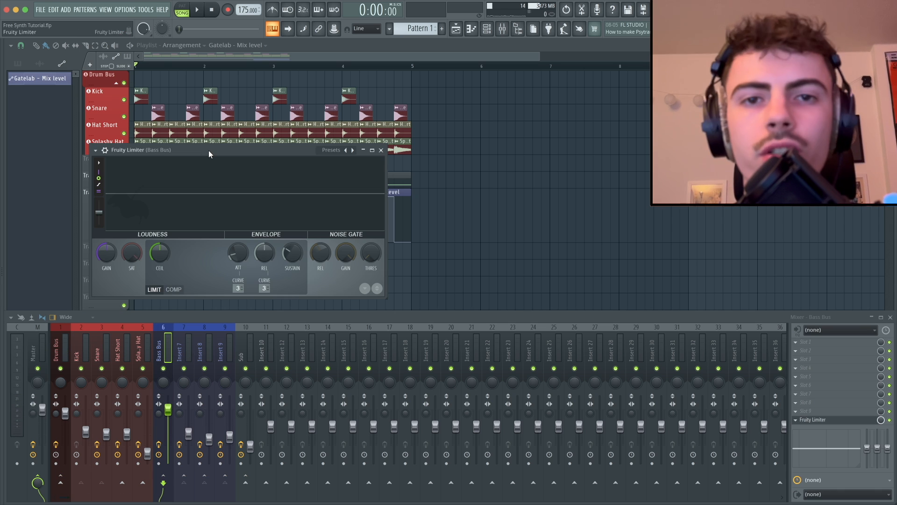
left_click(168, 289)
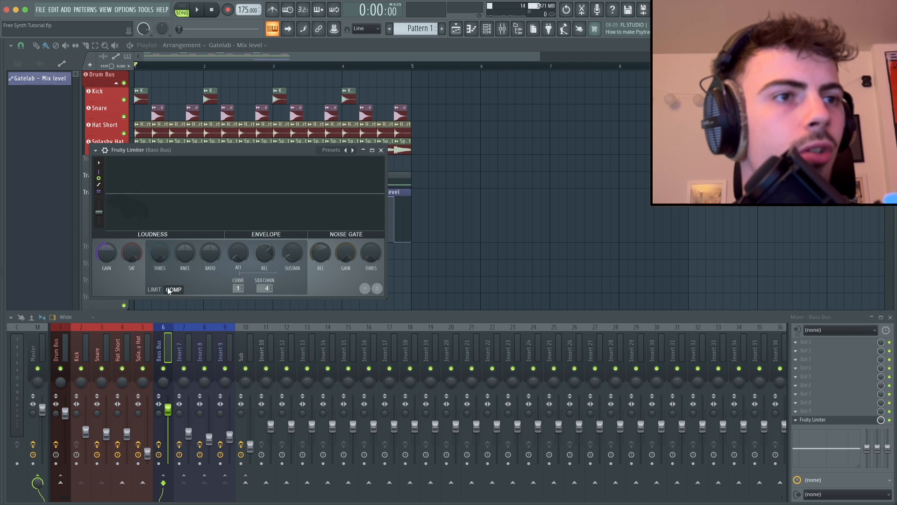
right_click(260, 291)
left_click(267, 310)
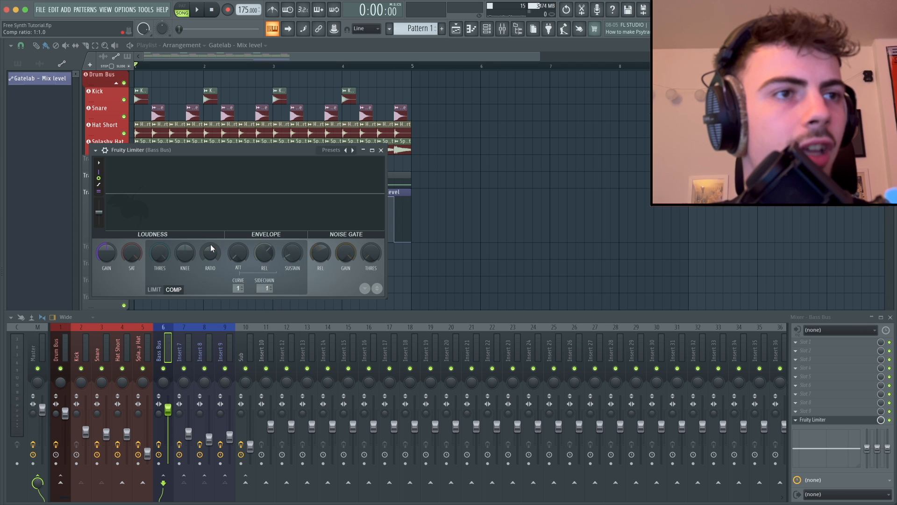
Step: Raise the Bass Bus compressor's ratio and lower its threshold to about -32.5 dB, auditioning the ducking during playback
left_click_drag(211, 252, 211, 237)
left_click_drag(160, 252, 210, 253)
key("space")
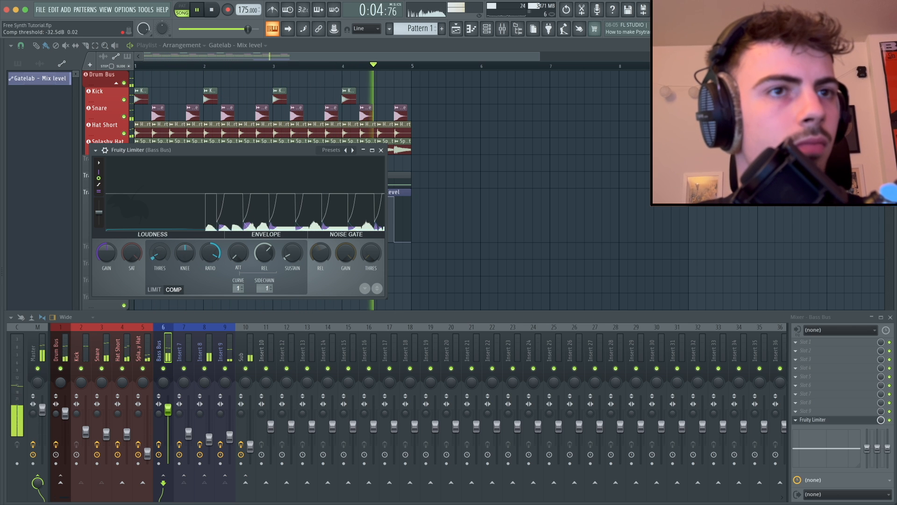
left_click_drag(153, 255, 153, 257)
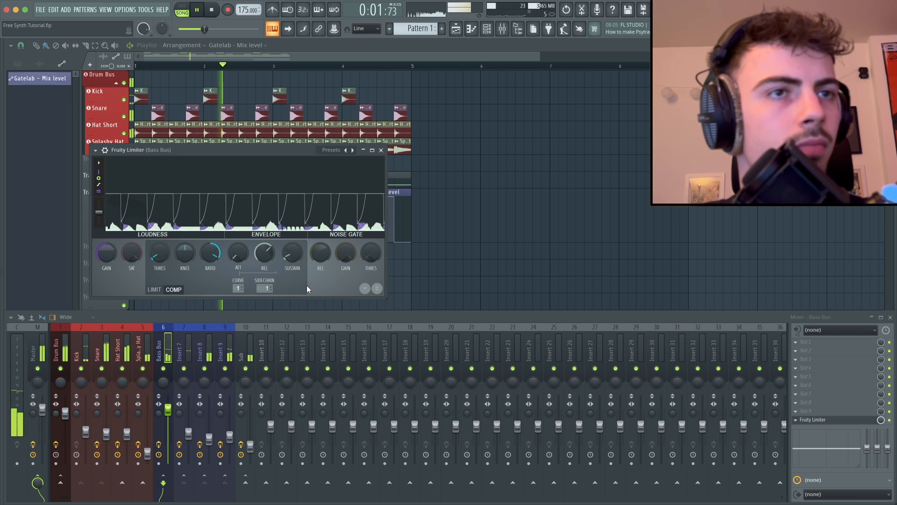
key("space")
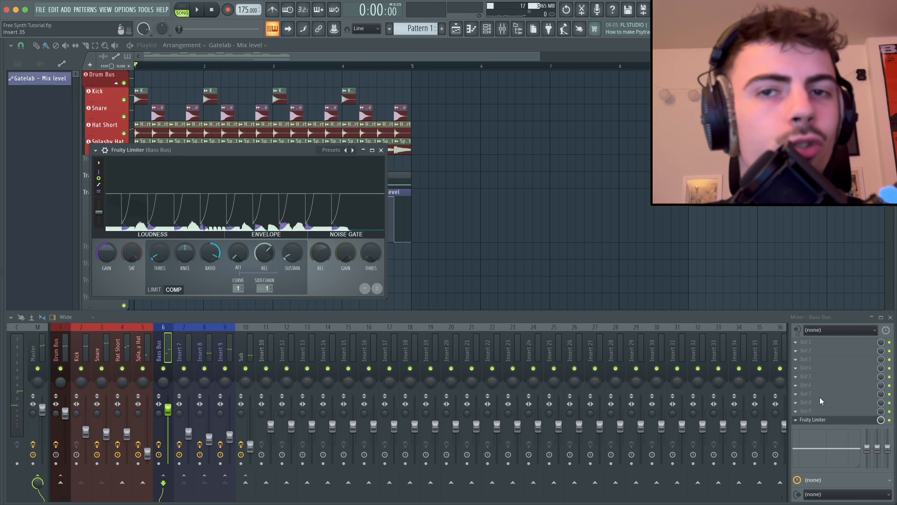
Step: Copy the Bass Bus Fruity Limiter with its settings to a free effect slot on Insert 8
left_click(794, 423)
right_click(795, 426)
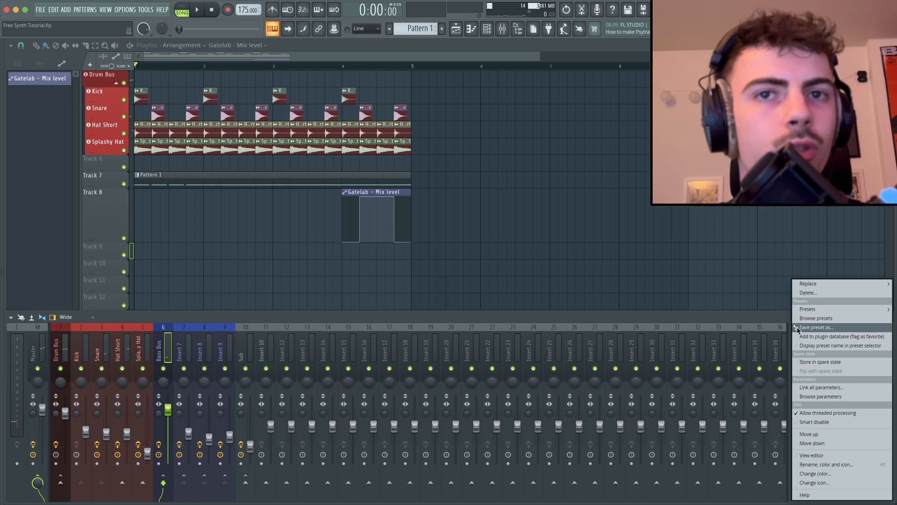
key("Escape")
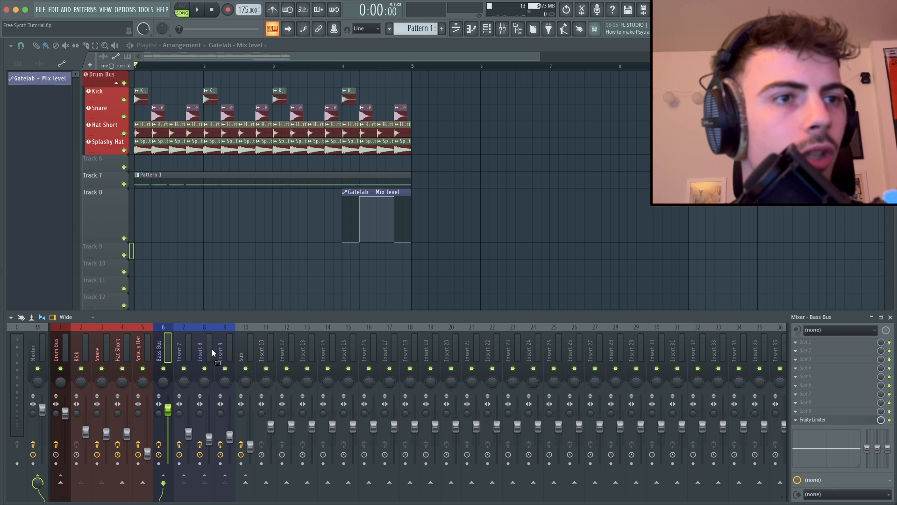
left_click(204, 350)
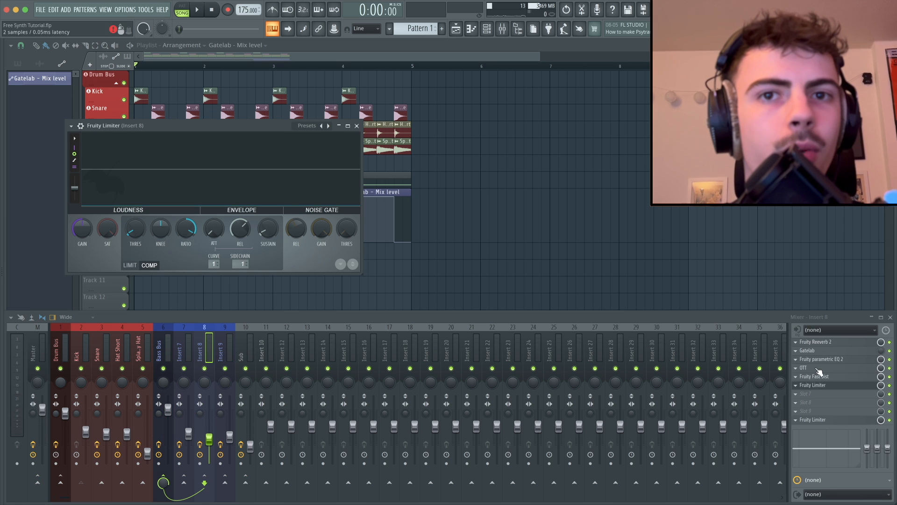
Step: Rename the copied Fruity Limiter on Insert 8 as "Snare SC"
left_click(814, 388)
key("F2")
type("Sna")
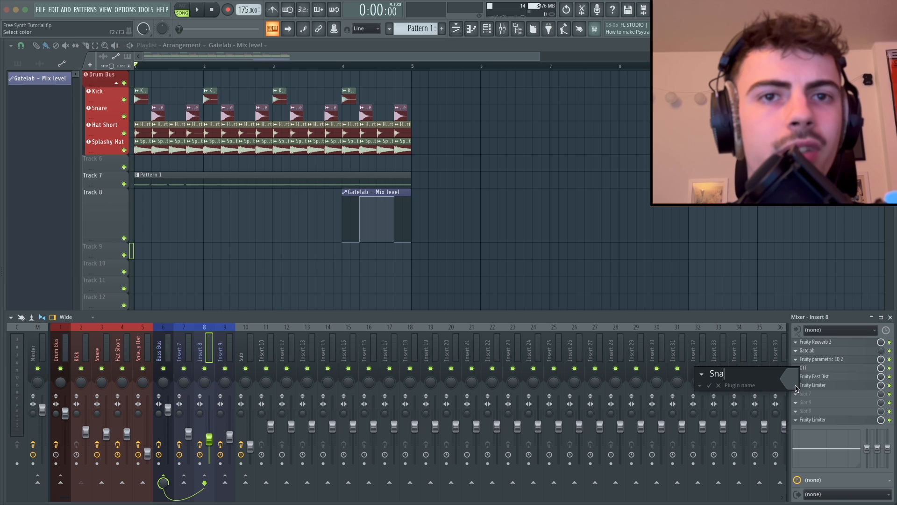
type("re SC")
key("Return")
Step: Link the Snare track to Insert 8 as its sidechain source, and save the project
left_click(98, 354)
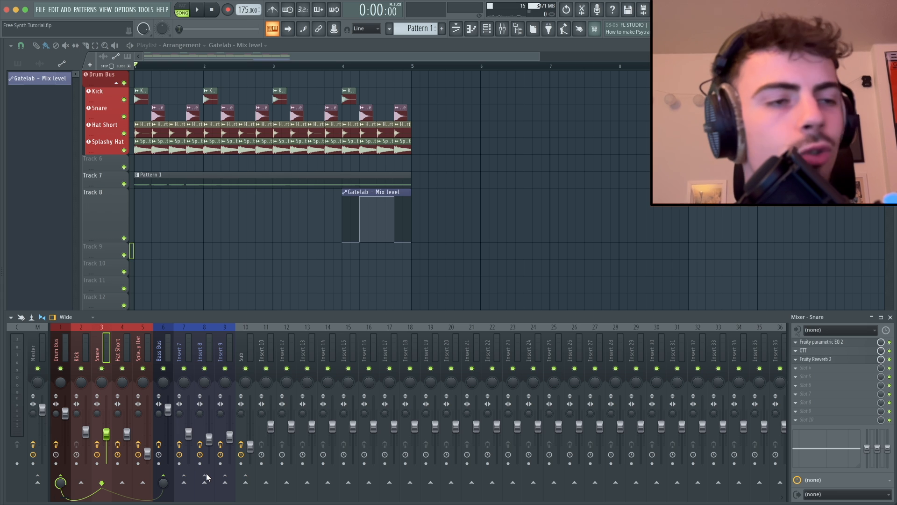
left_click(205, 482)
left_click(205, 350)
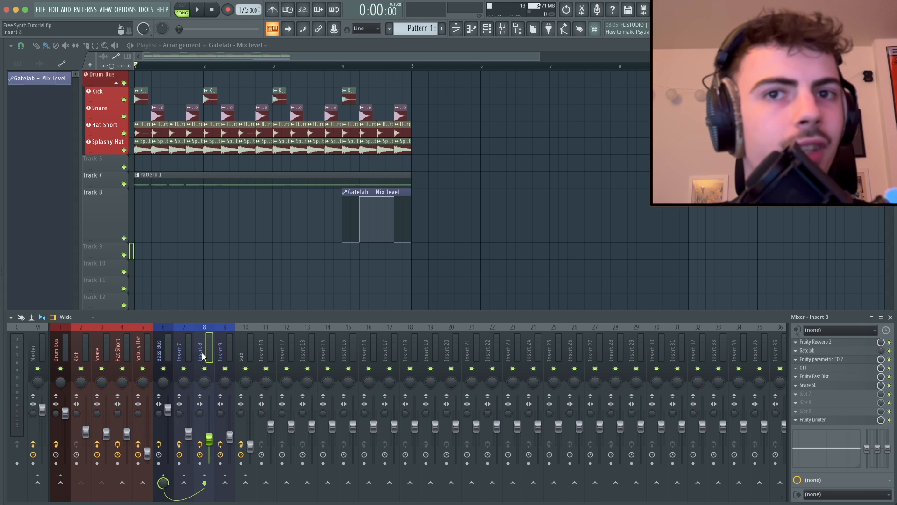
key("super+s")
Step: Close the mixer and play the full arrangement from the beginning
key("F9")
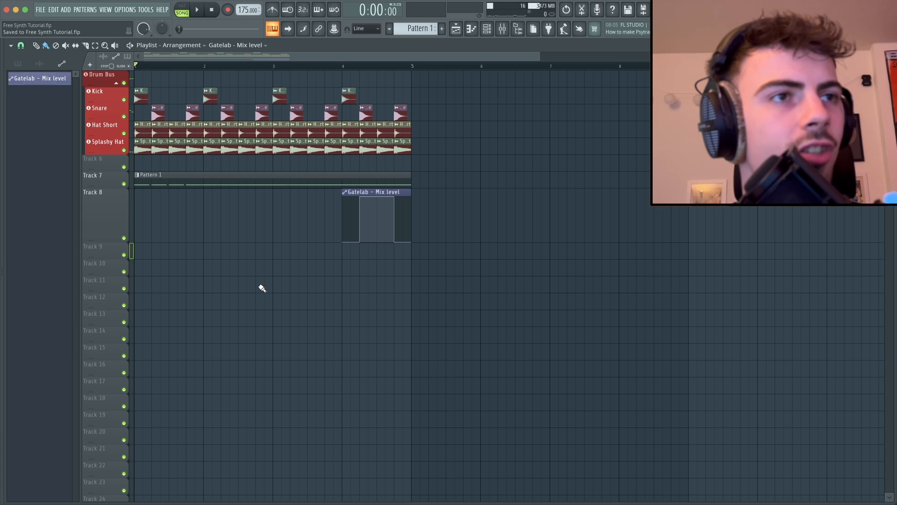
key("space")
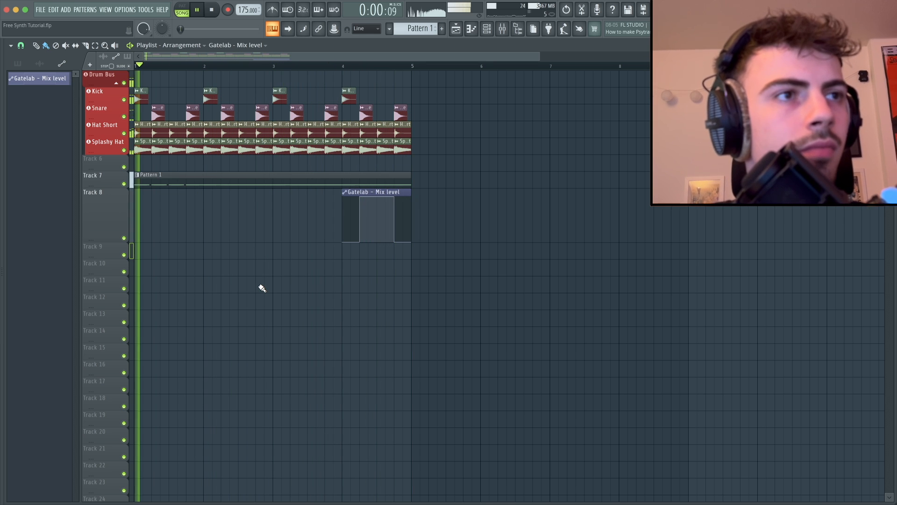
key("space")
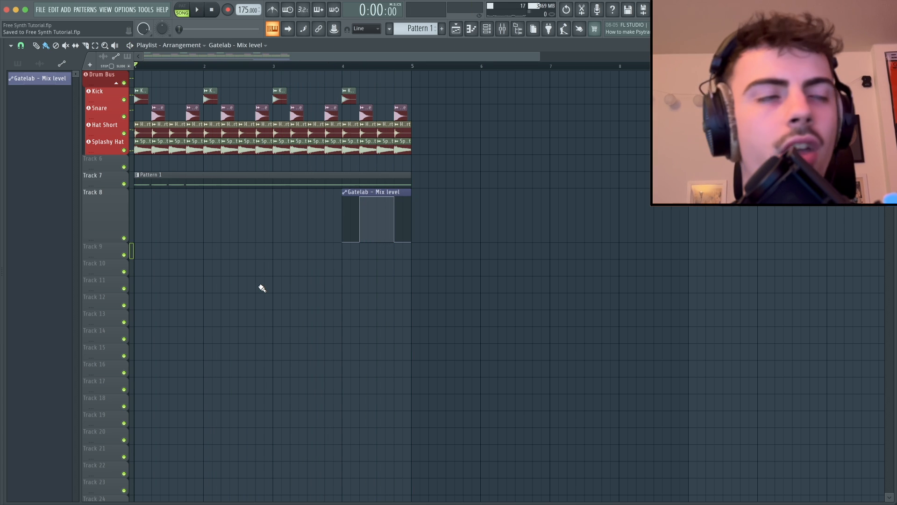
Step: Open the Vital #5 instrument with the noise layer preset on Insert 10 and audition a note
left_click(238, 181)
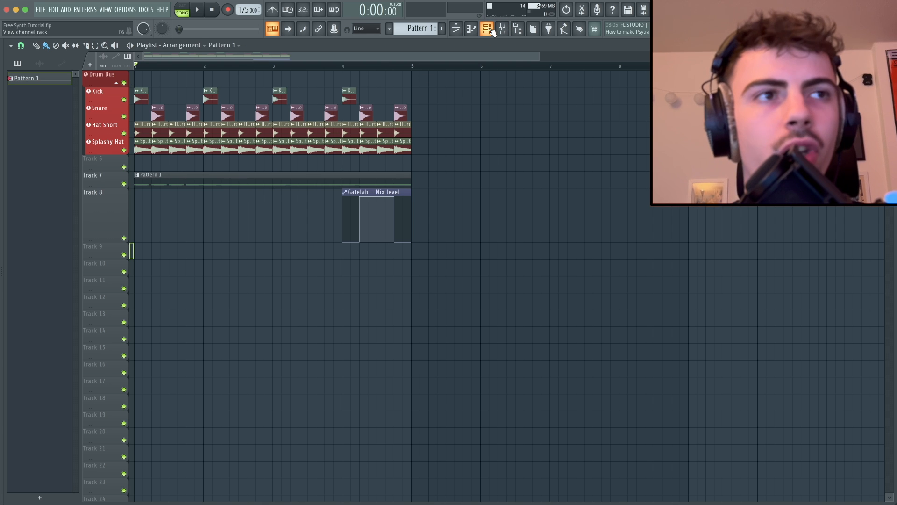
left_click(487, 29)
left_click(179, 110)
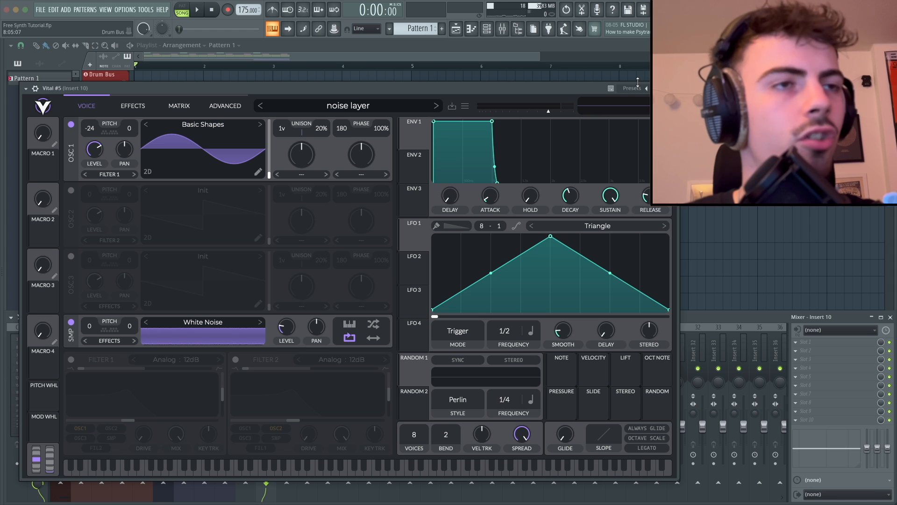
key("c")
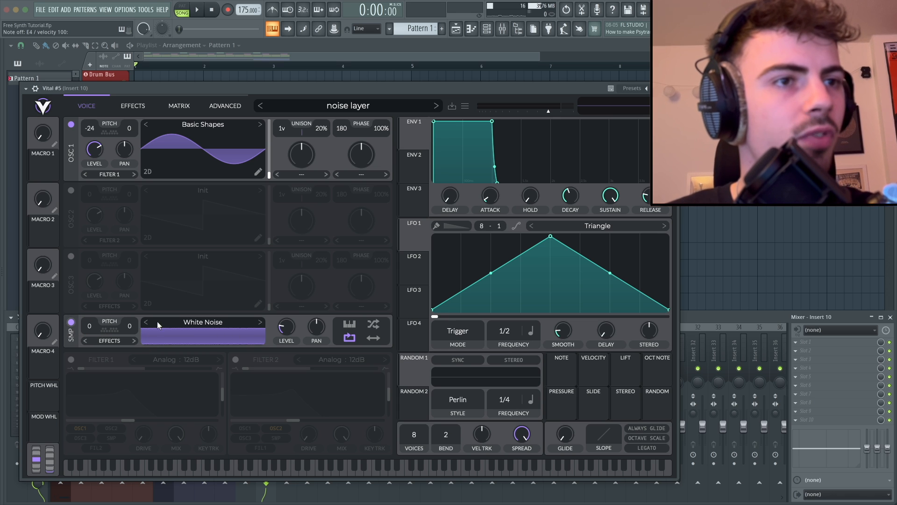
Step: Audition the noise layer patch in Vital #5 and examine its chorus, distortion and filter effects
key("c")
key("c")
key("c")
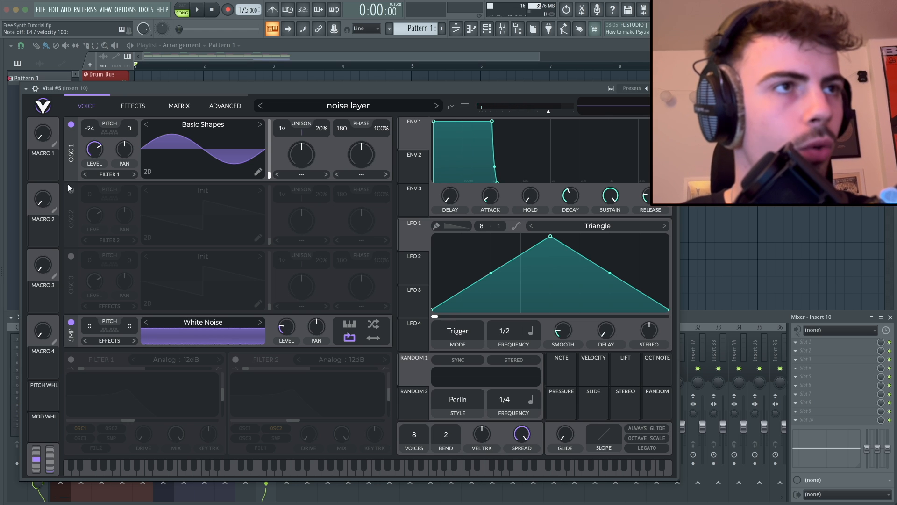
left_click(133, 106)
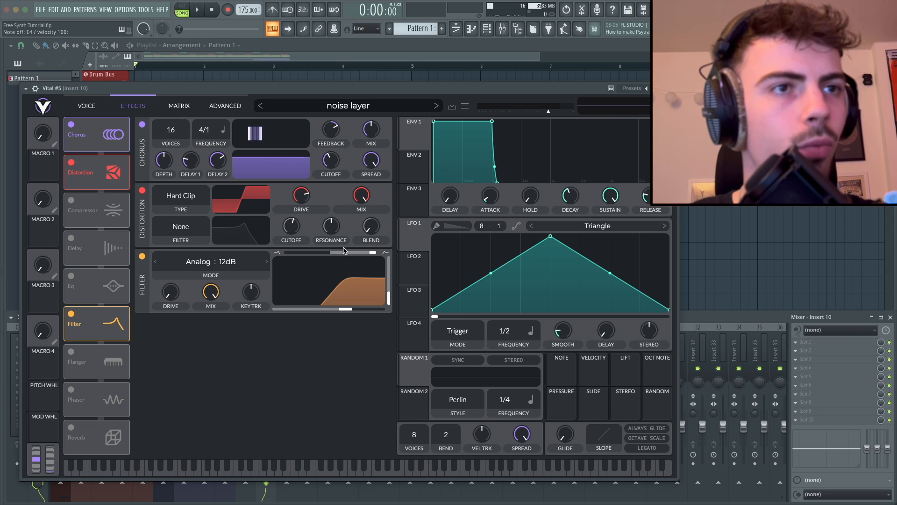
left_click_drag(353, 253, 405, 304)
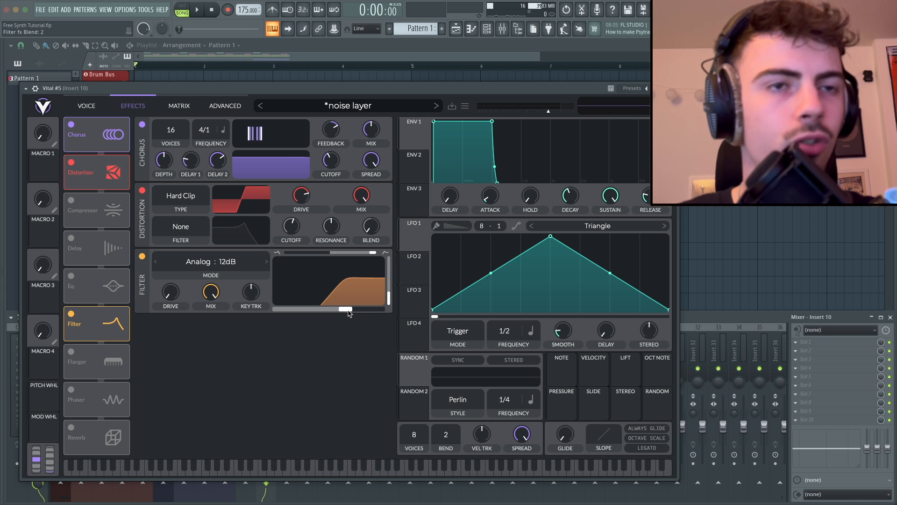
key("c")
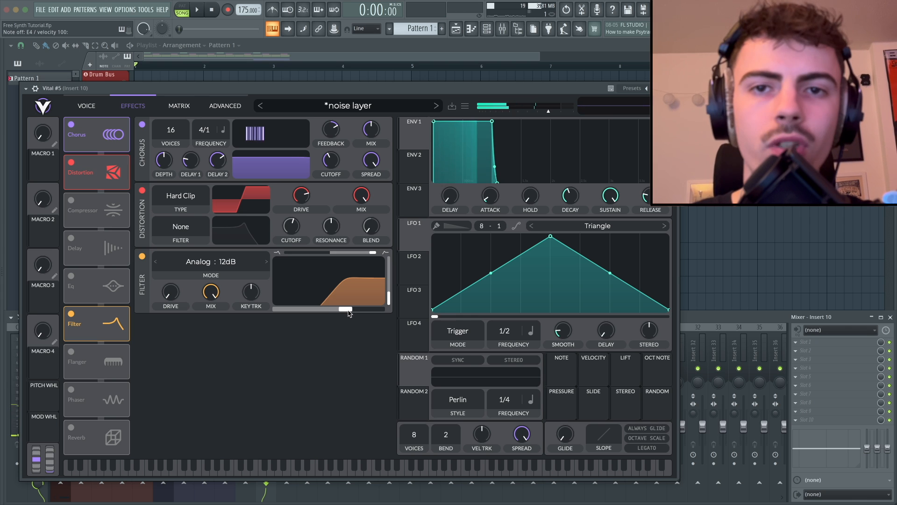
key("Escape")
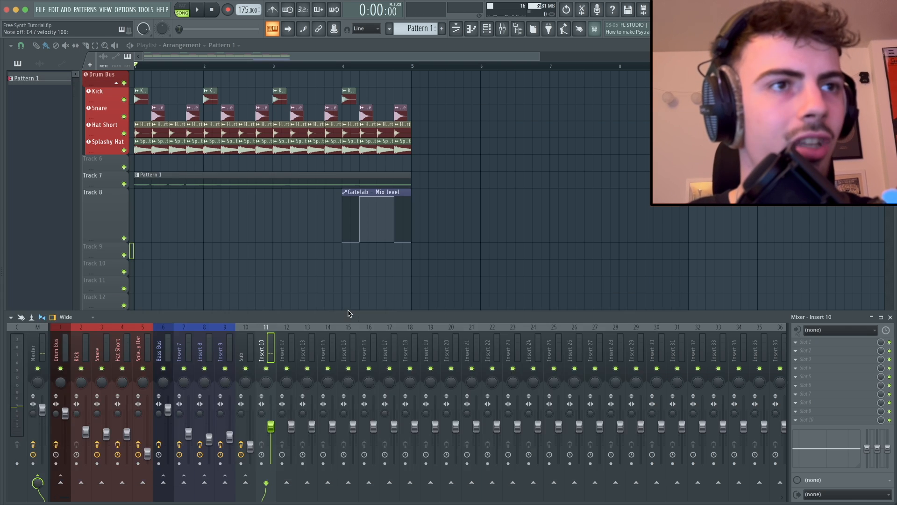
Step: Copy the three E4 notes from Vital #2 into Vital #5 and shift them one bar later to match the original positions
key("F9")
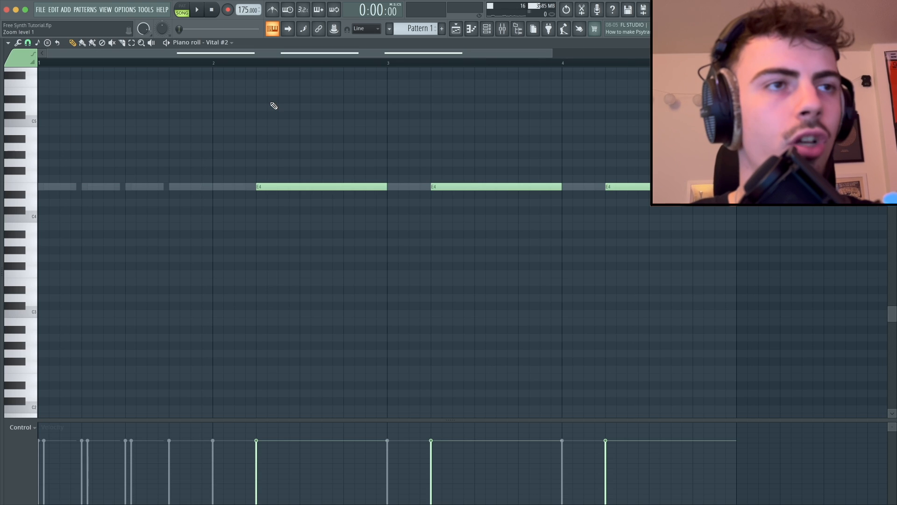
key("ctrl+a")
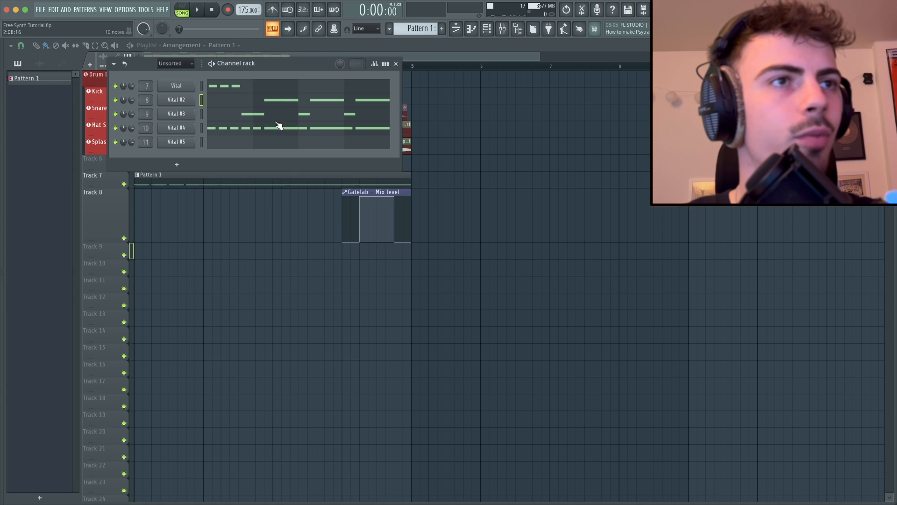
left_click(274, 141)
key("ctrl+v")
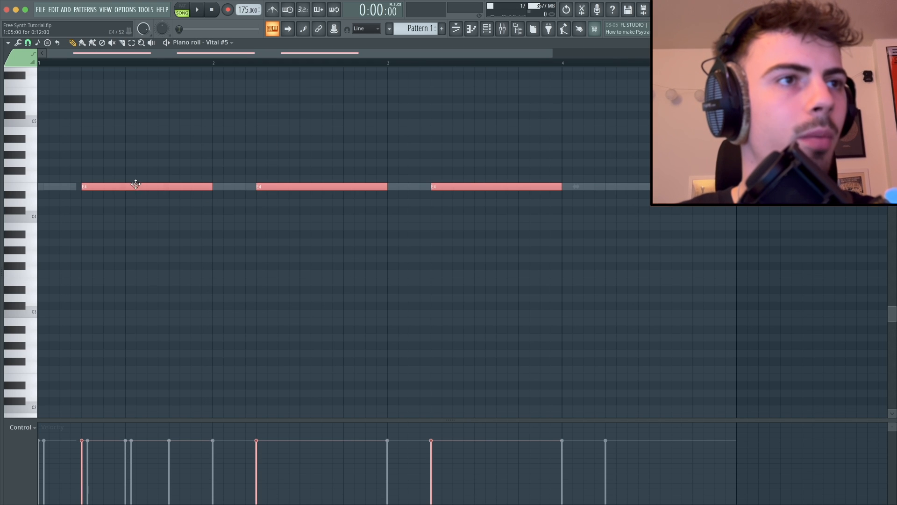
left_click_drag(137, 183, 311, 188)
left_click(327, 170, "ctrl")
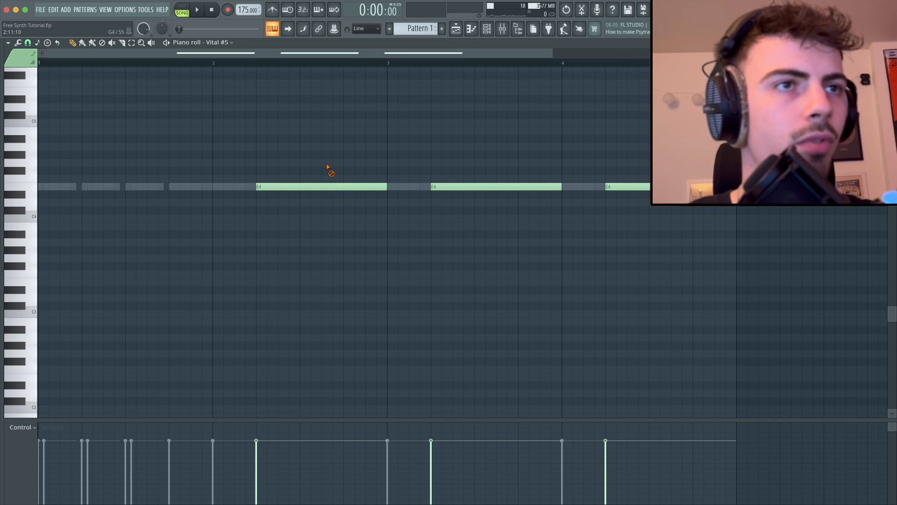
key("Escape")
key("Escape")
Step: Play the arrangement from bar 2 and raise Insert 10's mixer level to 81% (-4.5 dB)
left_click(204, 70)
key("space")
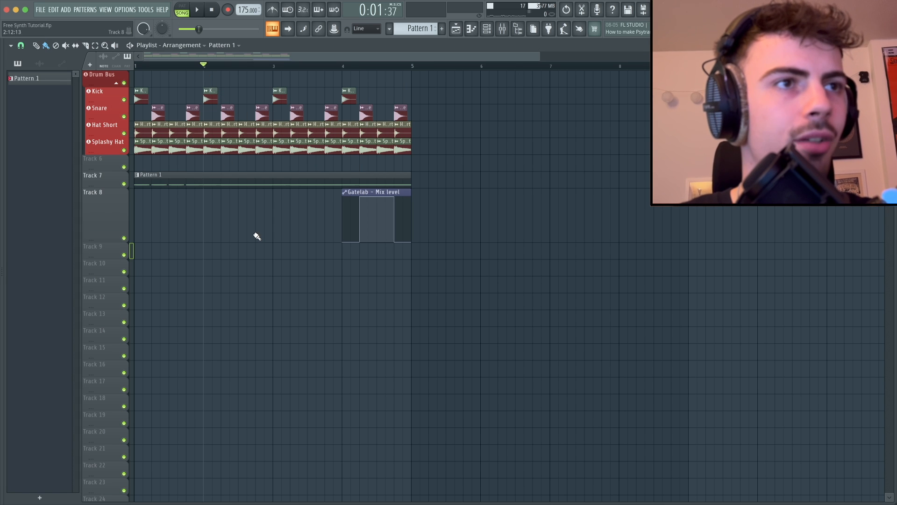
key("F9")
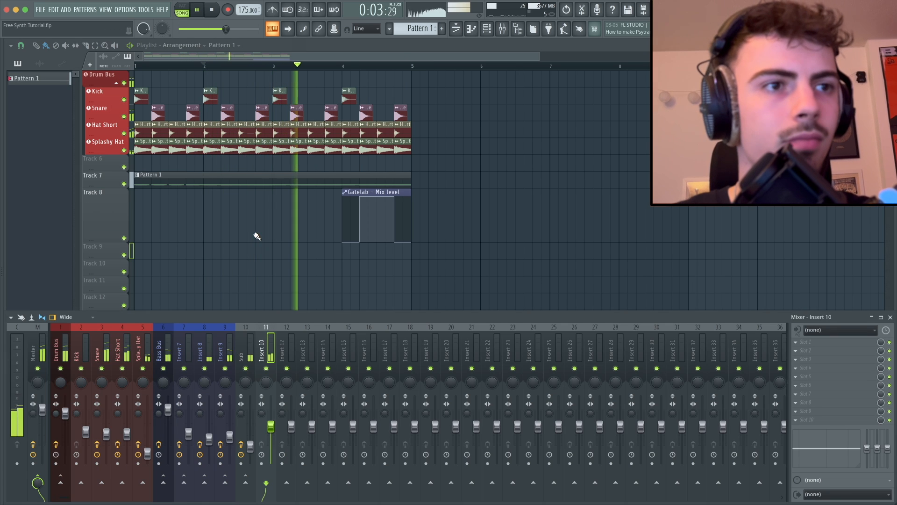
left_click_drag(269, 428, 270, 422)
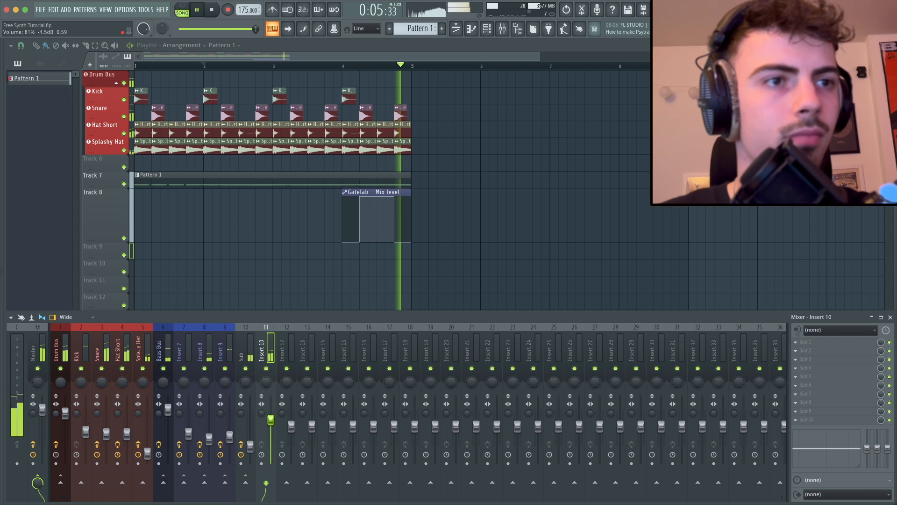
key("space")
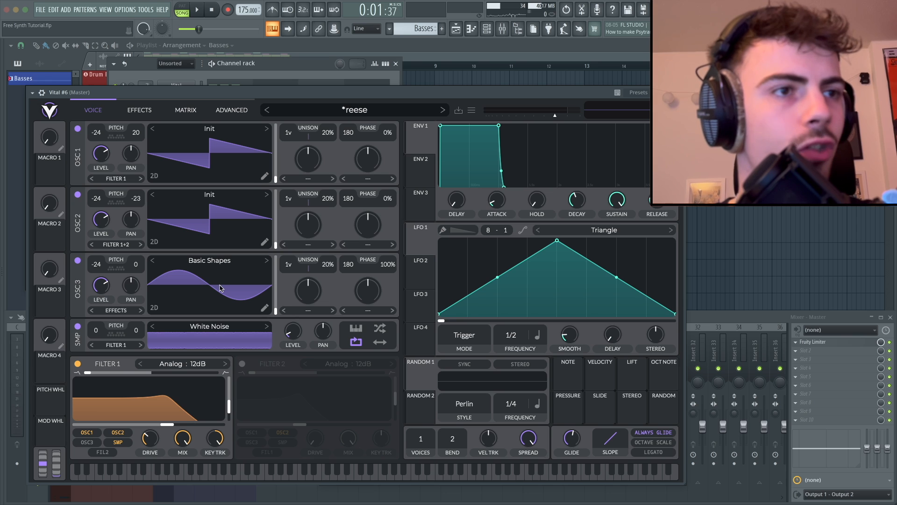
Step: Audition the reese patch in Vital #6 and examine its effects chain, switching the filter effect off and on
key("d")
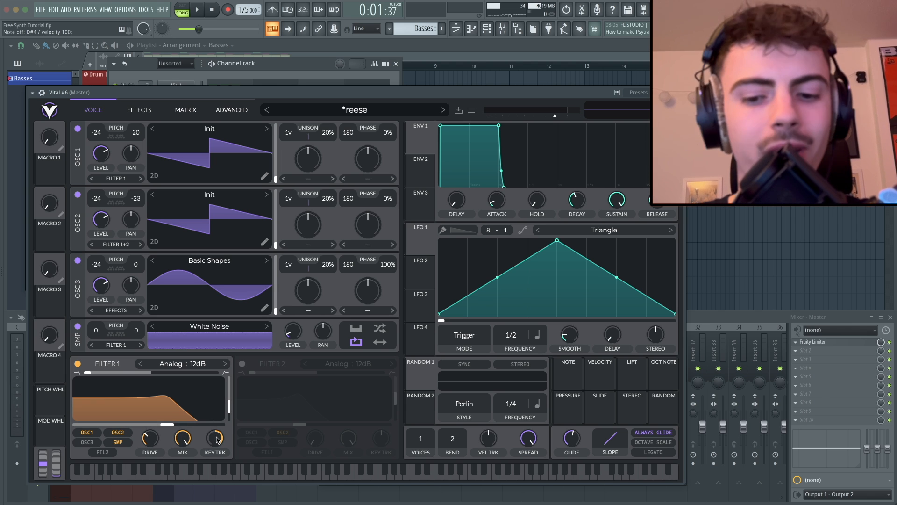
key("o")
key("e")
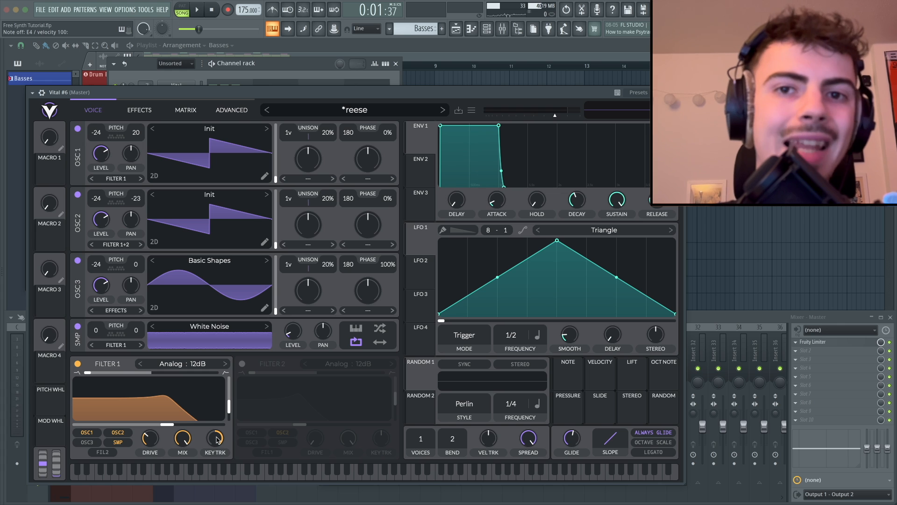
left_click(139, 110)
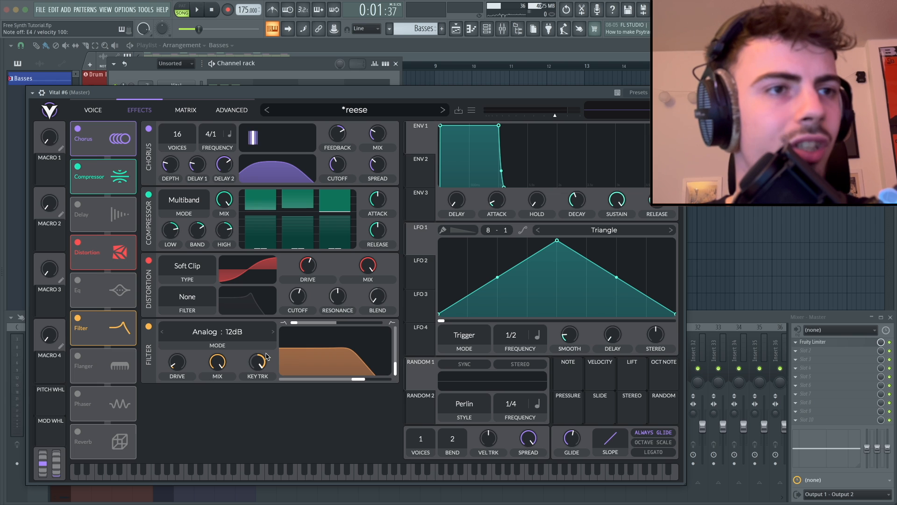
left_click(78, 319)
left_click(79, 319)
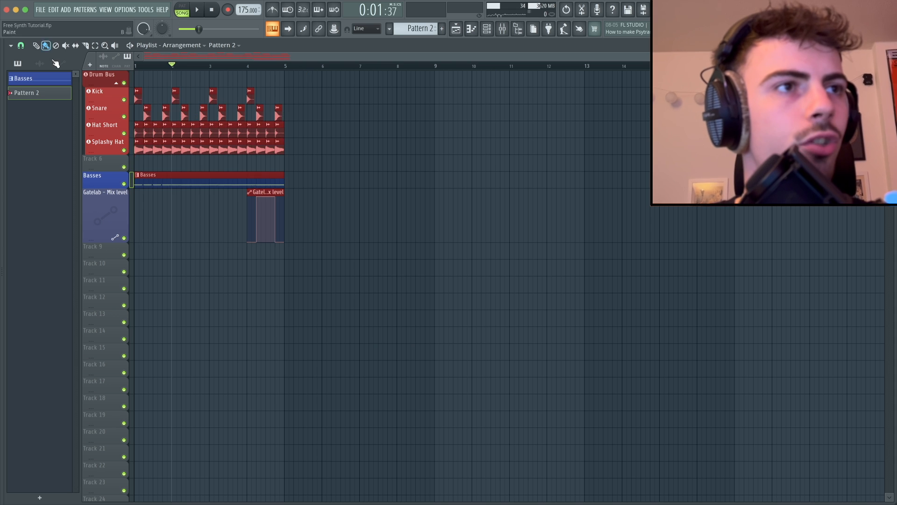
Step: Move all arrangement clips to start at bar 17 and place Pattern 2 at bar 1 on Track 10
key("ctrl+a")
left_click_drag(140, 176, 728, 172)
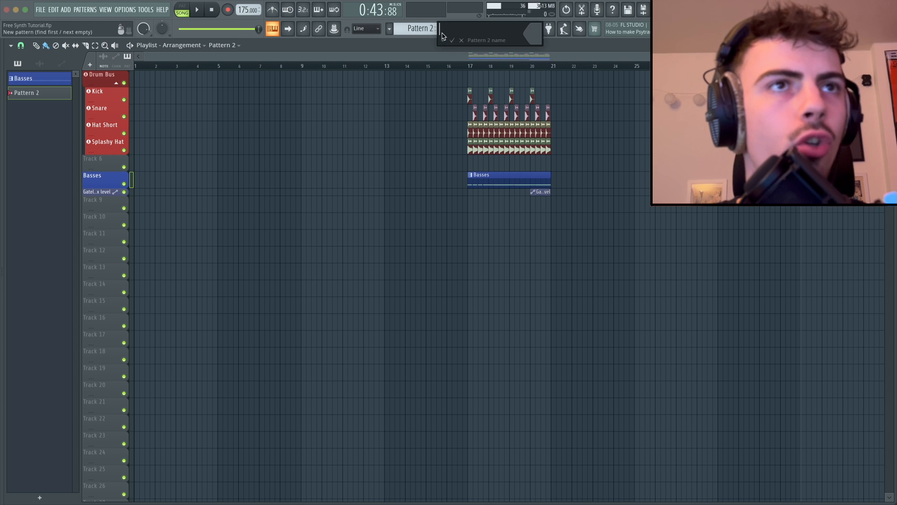
left_click_drag(173, 218, 141, 219)
scroll(132, 207, "up", 5)
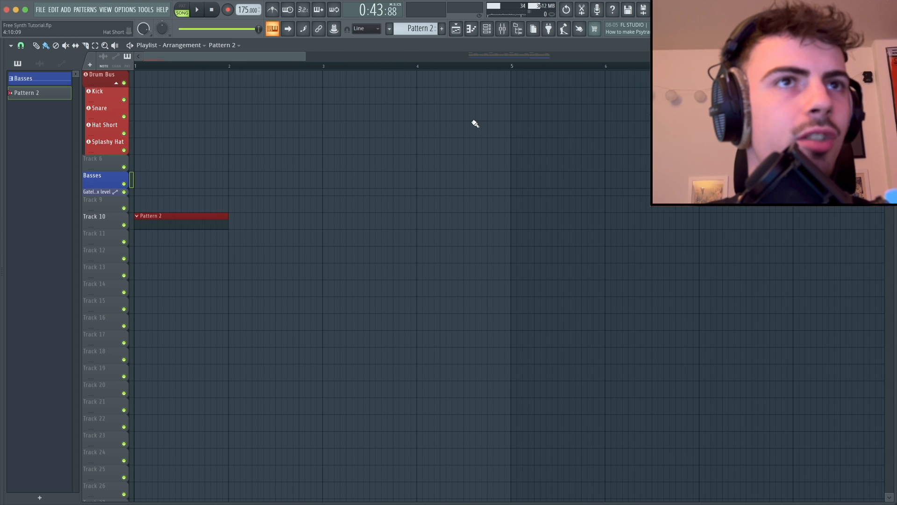
Step: Write two-bar E5, G5, C5 and B5 notes in sequence for Vital #6 in Pattern 2 and preview them
left_click(486, 29)
left_click(202, 157)
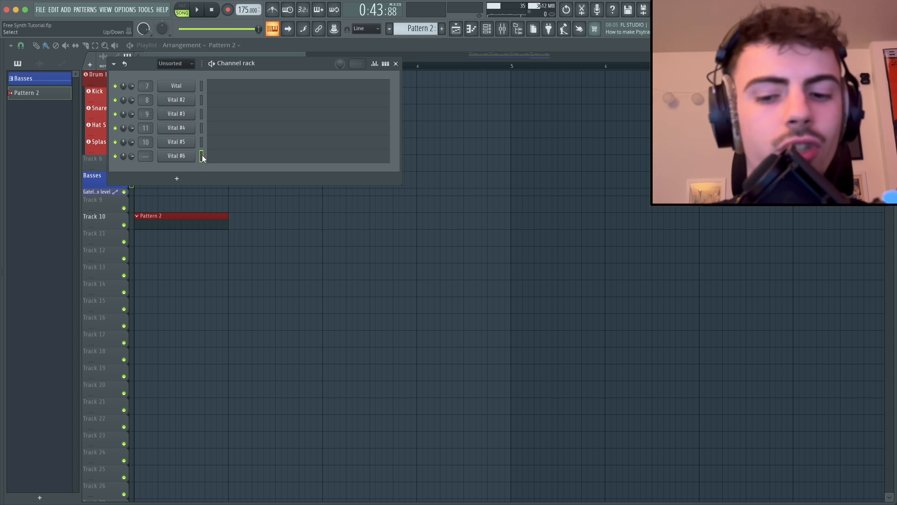
left_click_drag(376, 258, 377, 236)
scroll(377, 242, "down", 2)
left_click_drag(509, 235, 509, 203)
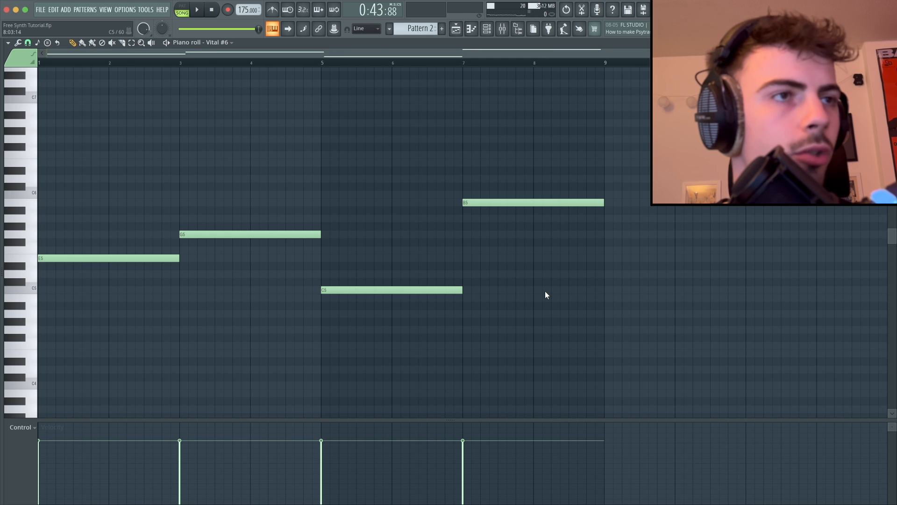
key("space")
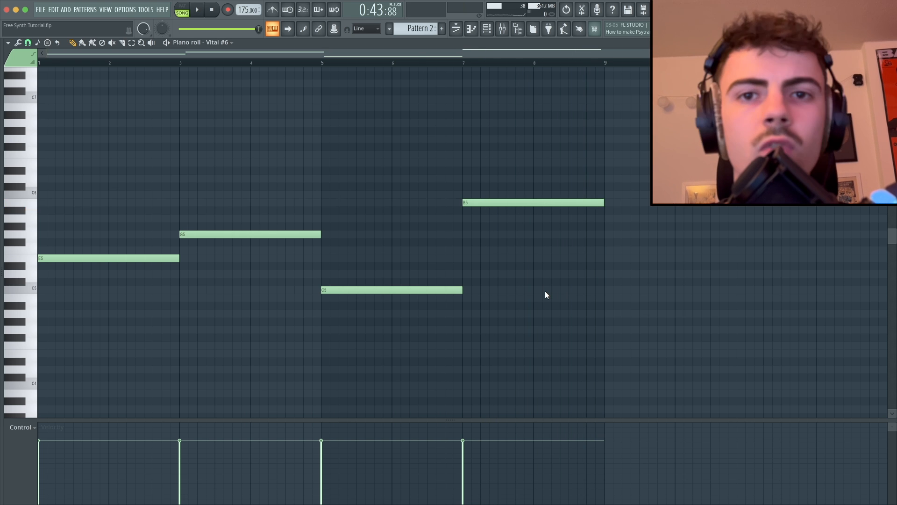
Step: Close the Vital #6 piano roll, bring up the mixer, and save the project
key("F7")
key("F6")
key("F9")
scroll(376, 272, "down", 5)
left_click(376, 272, "super")
key("super+s")
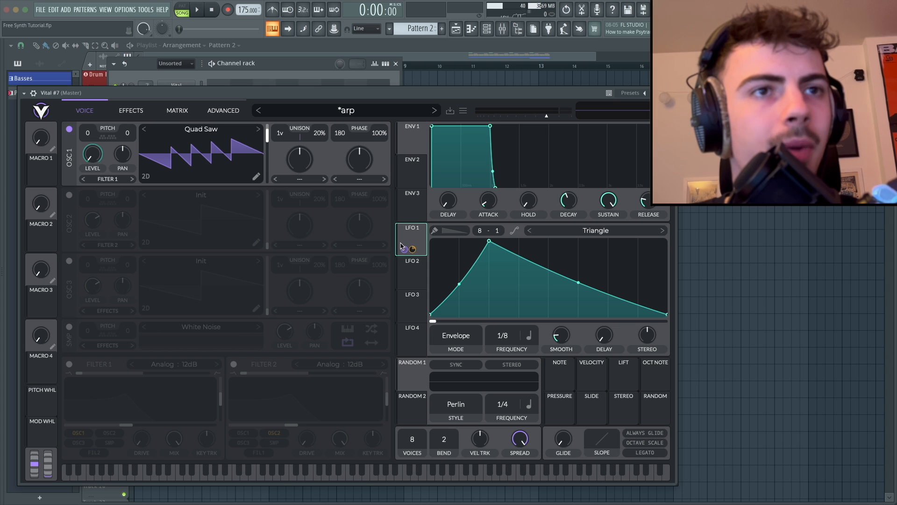
Step: Examine the arp patch in Vital #7, including LFO 1's modulation targets and the effects chain, and audition notes
mouse_move(413, 251)
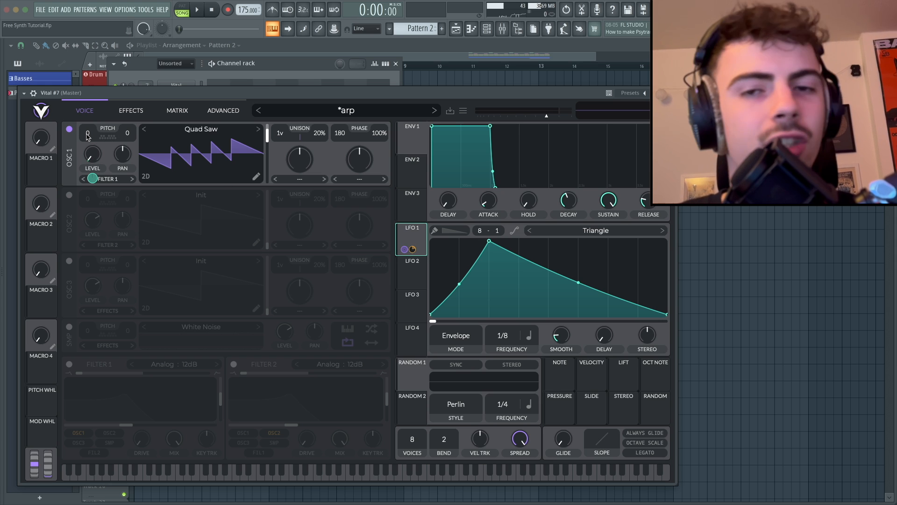
left_click(144, 111)
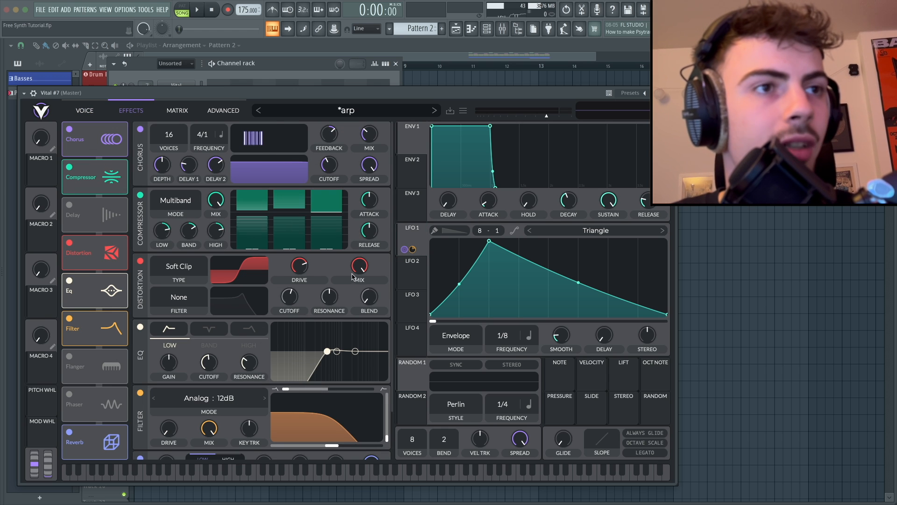
scroll(379, 267, "down", 1)
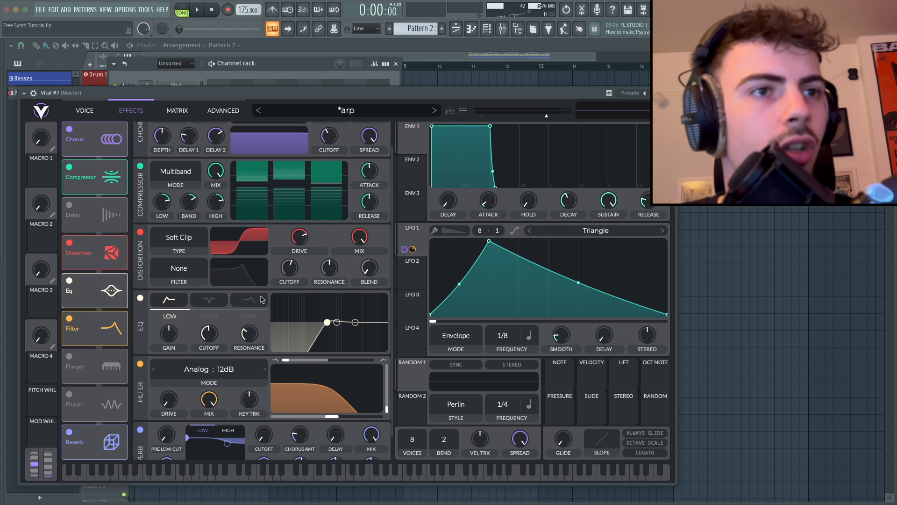
scroll(264, 301, "down", 1)
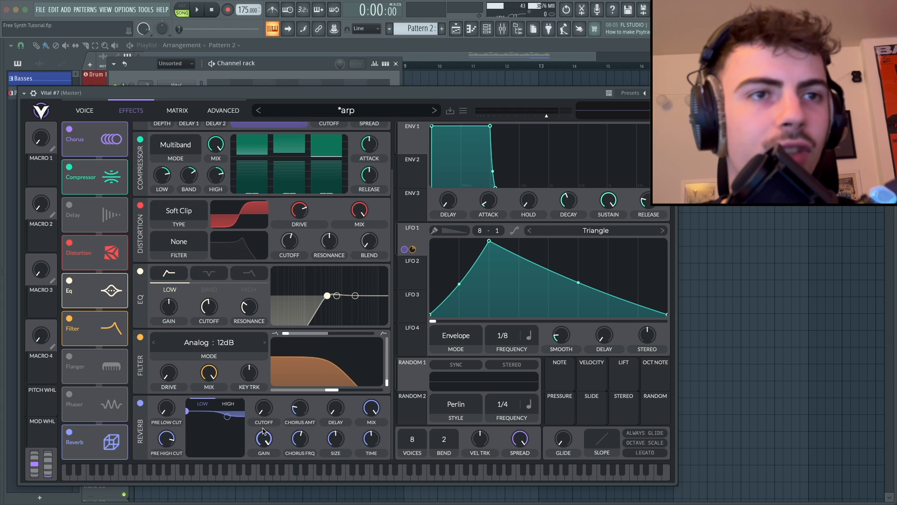
scroll(295, 353, "up", 2)
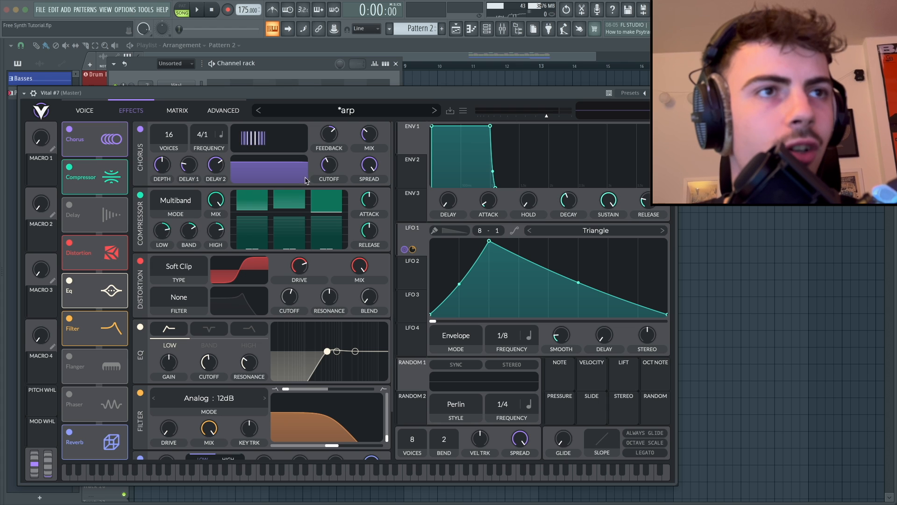
scroll(304, 329, "down", 2)
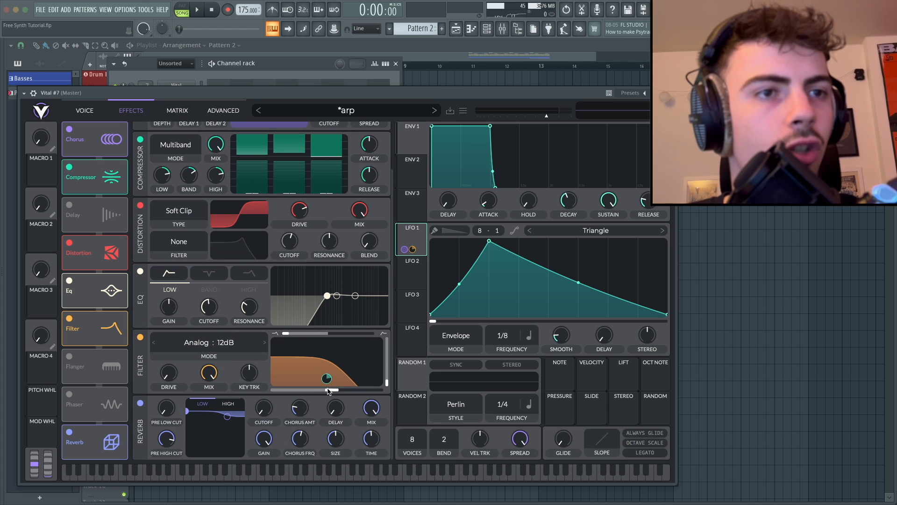
left_click(102, 119)
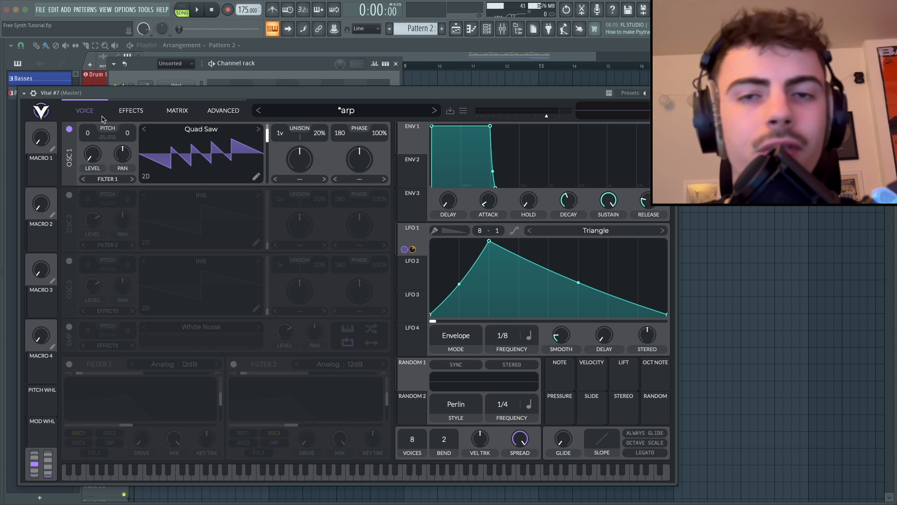
key("v")
key("c")
key("c")
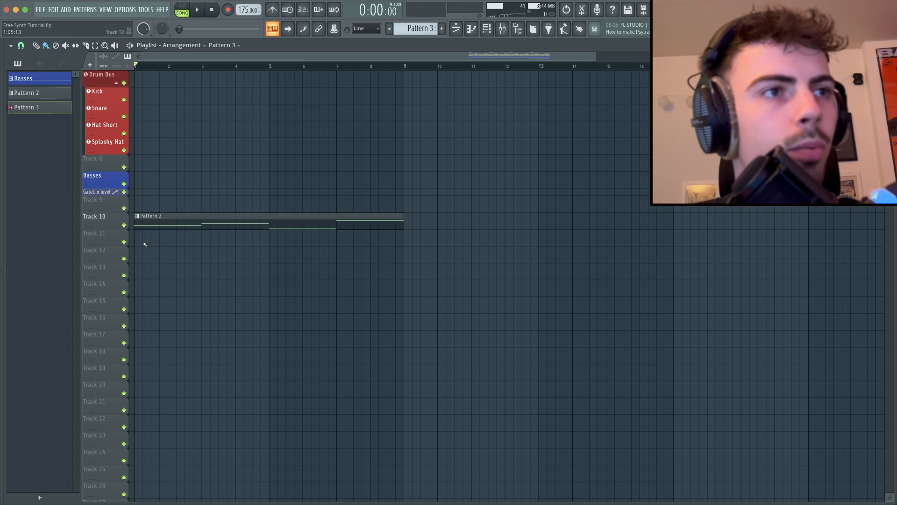
Step: Place Pattern 3 at bar 1 on Track 11 and fill its eight bars with a repeating arpeggio for Vital #7
left_click(145, 245)
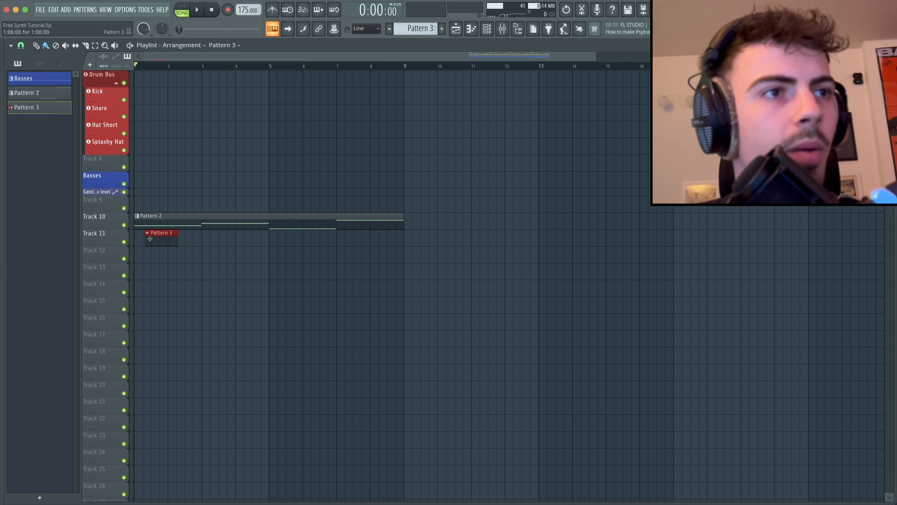
scroll(145, 232, "up", 2)
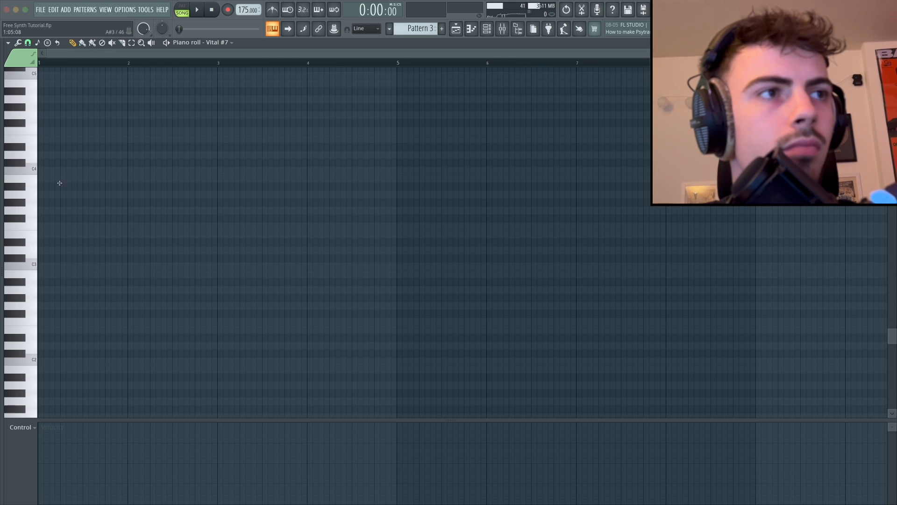
left_click_drag(42, 163, 43, 133)
scroll(44, 135, "up", 6)
left_click(70, 186)
left_click(100, 209)
left_click(133, 195)
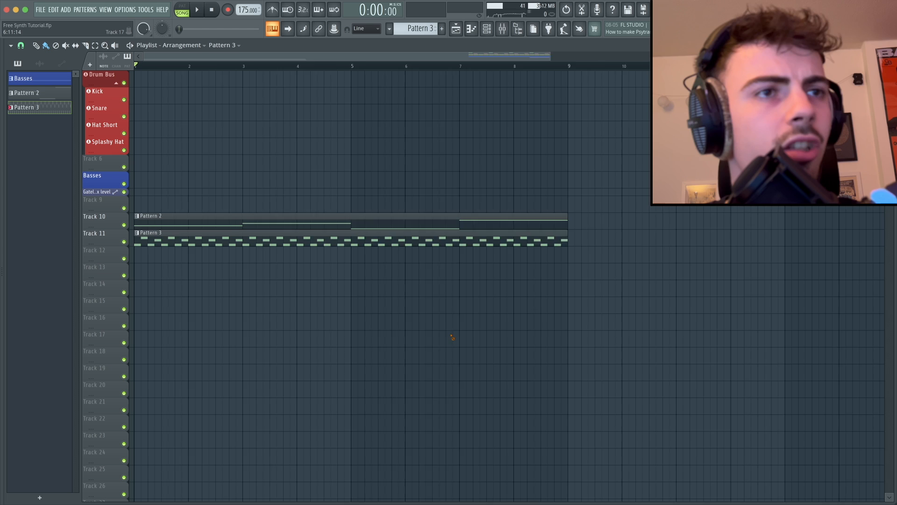
scroll(453, 337, "down", 3)
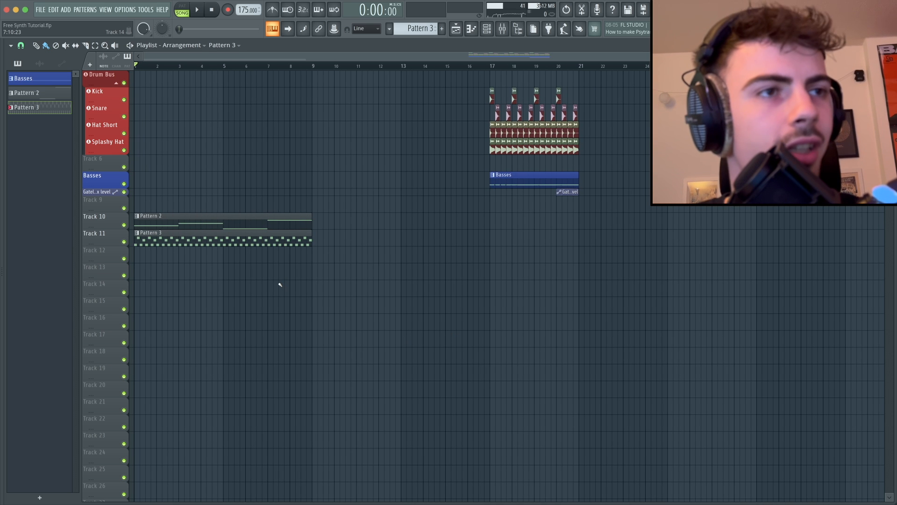
Step: Play back the intro, then insert Fruity Parametric EQ 2 on the Arp track, high-passing its lows with band 1 and changing band 7's type
key("space")
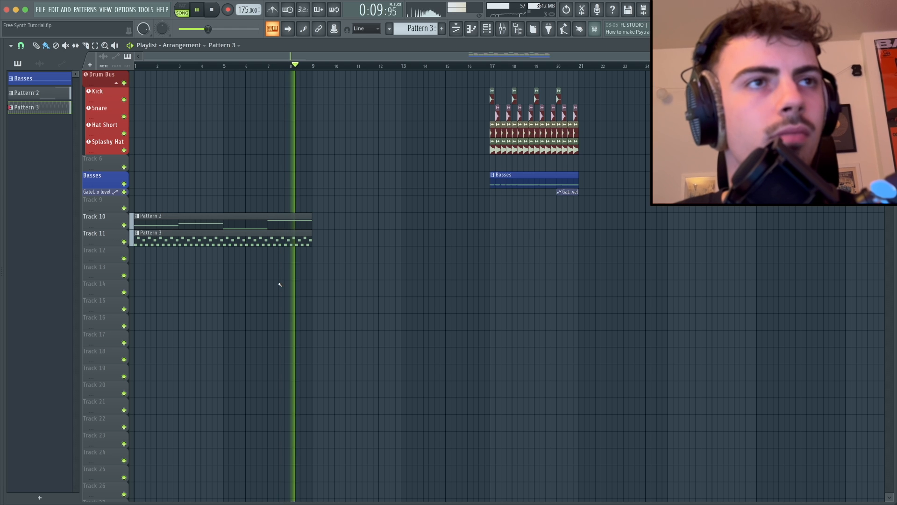
key("space")
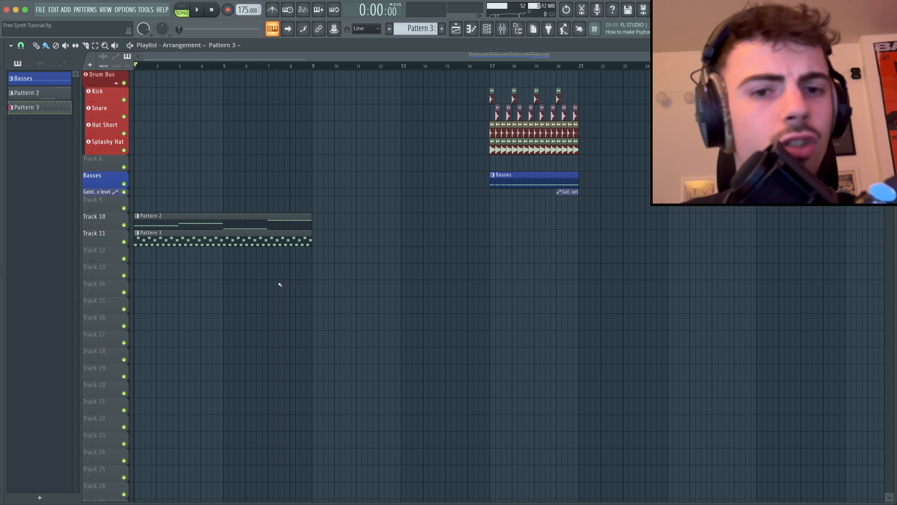
key("F9")
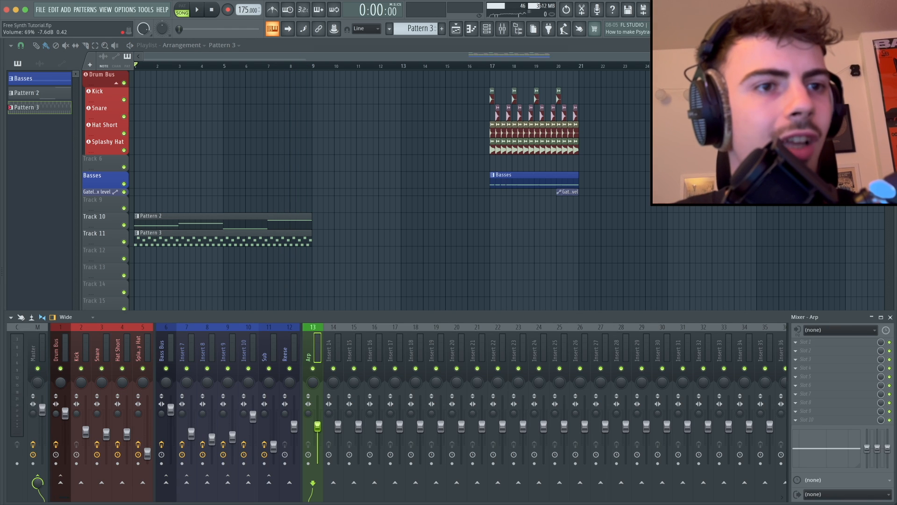
left_click(802, 342)
left_click(640, 347)
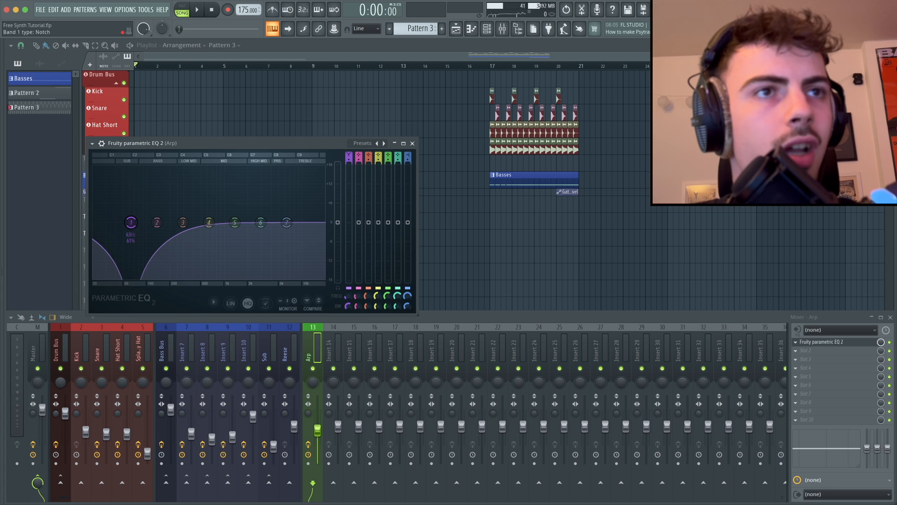
left_click_drag(349, 158, 349, 161)
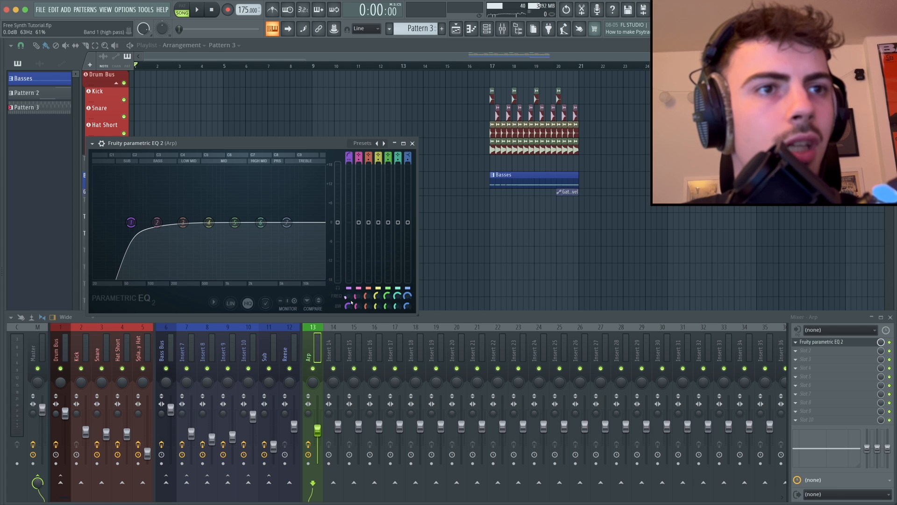
left_click_drag(131, 222, 188, 222)
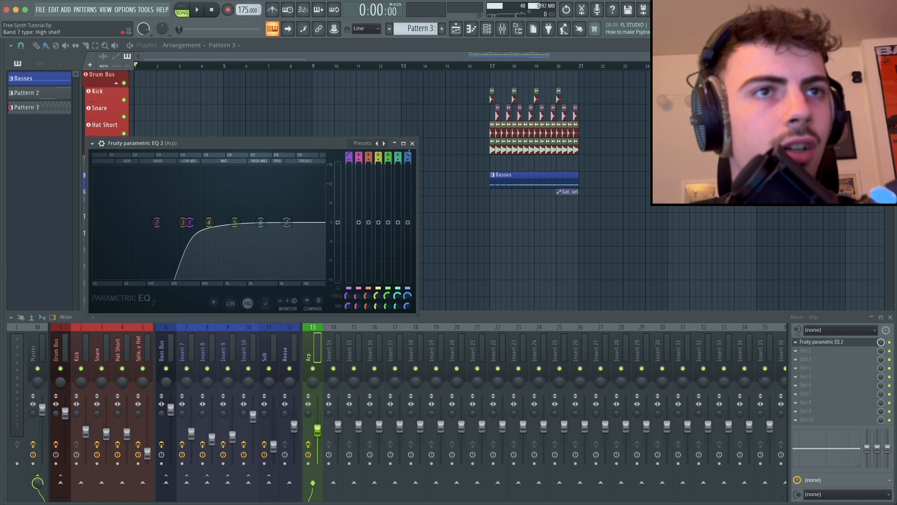
left_click_drag(408, 158, 408, 173)
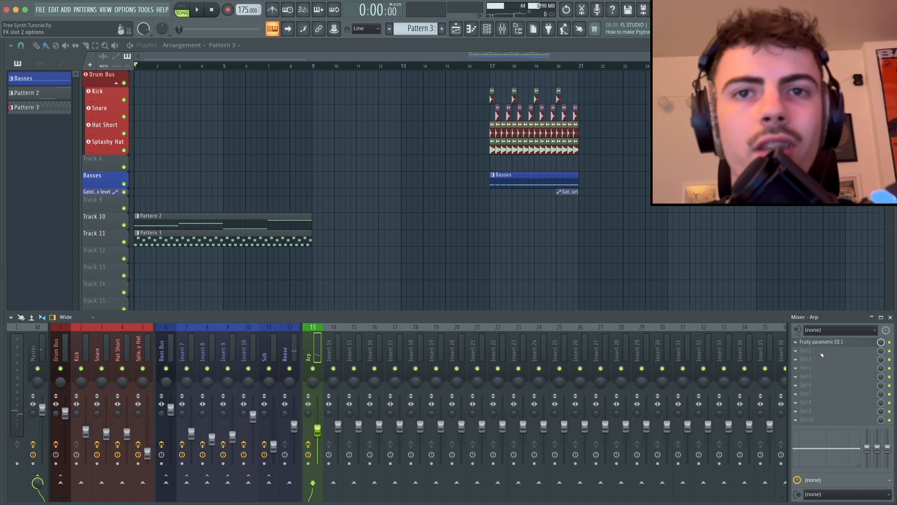
Step: Add Fruity Reeverb 2 in the Arp track's second slot, adjust the reverb, and set the Arp level to -6.0 dB
left_click(820, 352)
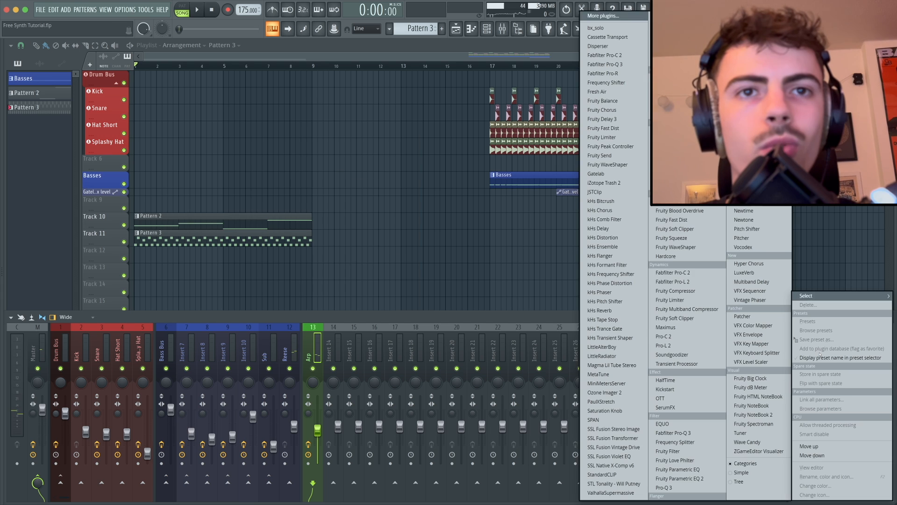
left_click(673, 186)
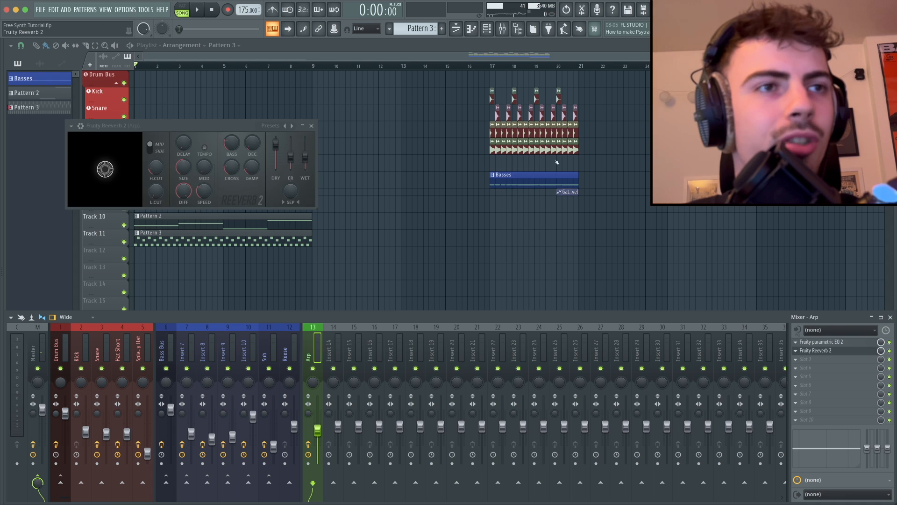
left_click_drag(228, 127, 228, 156)
mouse_move(291, 188)
left_mouse_down()
mouse_move(291, 200)
mouse_move(306, 176)
mouse_move(276, 182)
left_mouse_up()
key("space")
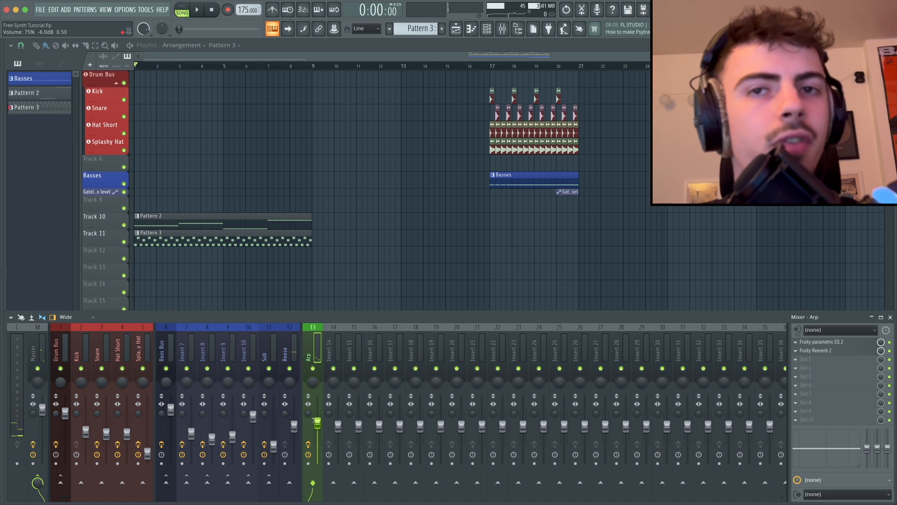
key("F9")
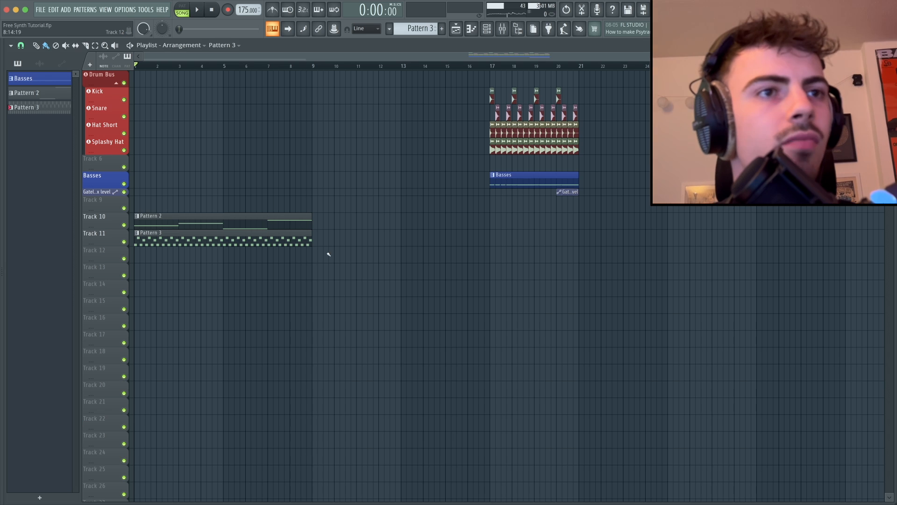
Step: Duplicate the Pattern 2 and Pattern 3 clips so they repeat from bar 9 through bar 16
left_click_drag(352, 256, 276, 212, "ctrl")
key("ctrl+b")
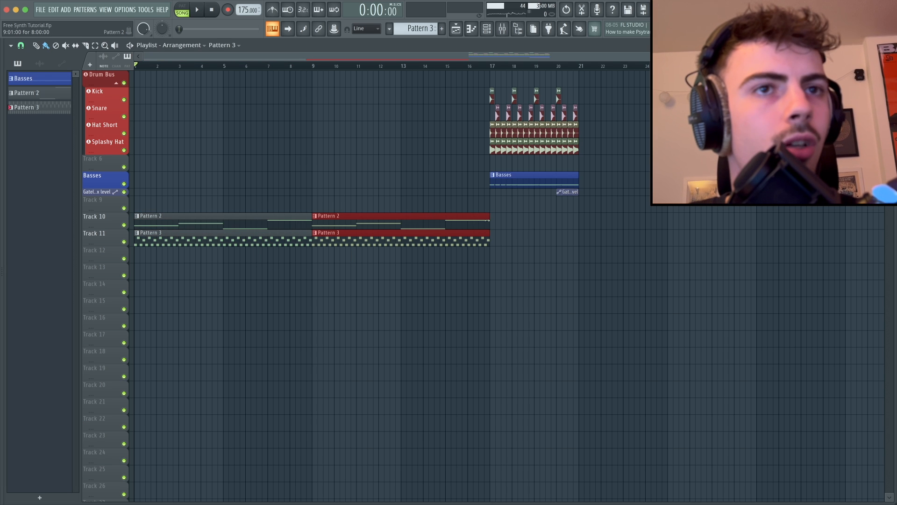
left_click(490, 220)
key("ctrl+z")
Step: Add a snare on the last beat of bar 16 and shorten Patterns 2 and 3 to end where it starts
scroll(491, 222, "up", 3)
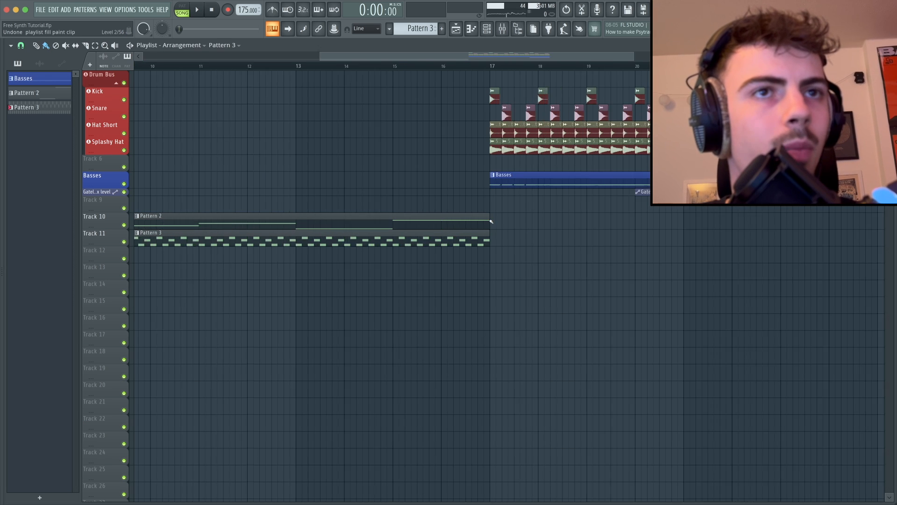
scroll(492, 222, "up", 2)
left_click(518, 111)
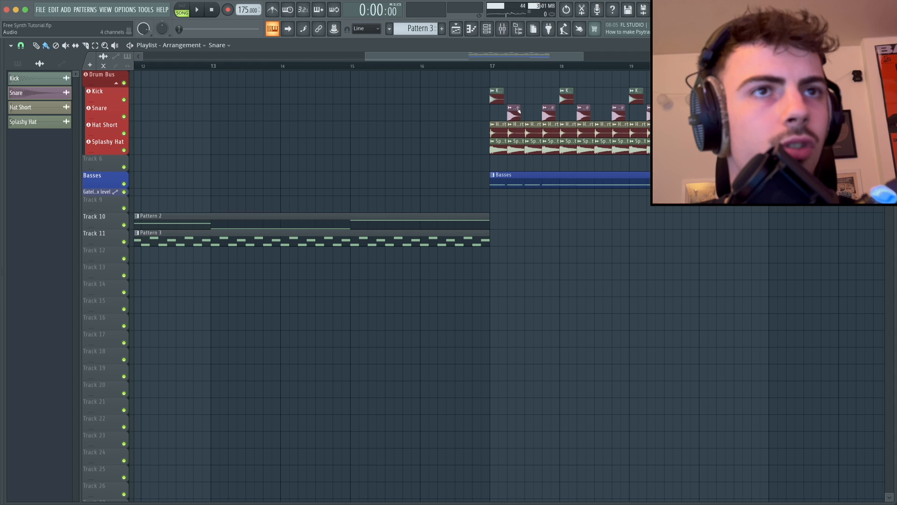
left_click(476, 114)
left_click_drag(453, 160, 471, 238, "ctrl")
left_click(495, 236)
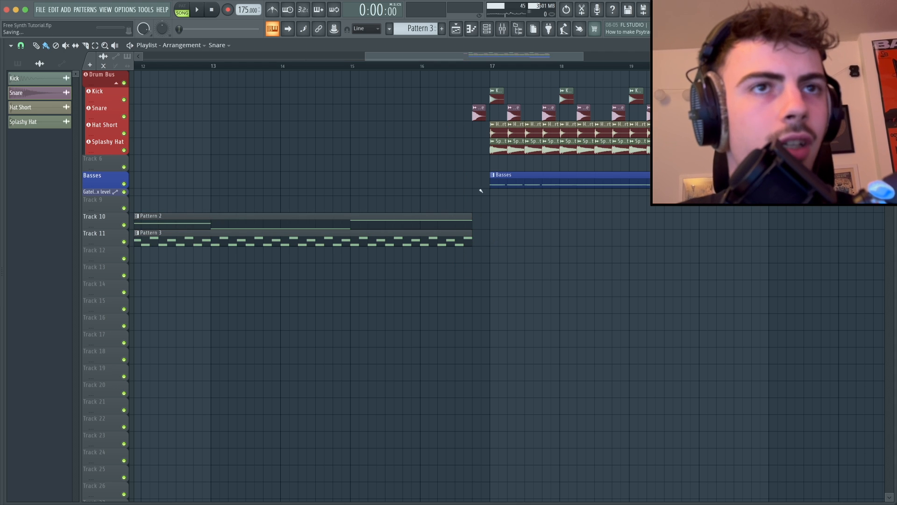
Step: Repeat the four-bar drum, Basses and Gatelab automation clips of the drop through bar 32, and save the project
left_click(352, 69)
scroll(514, 140, "right", 4)
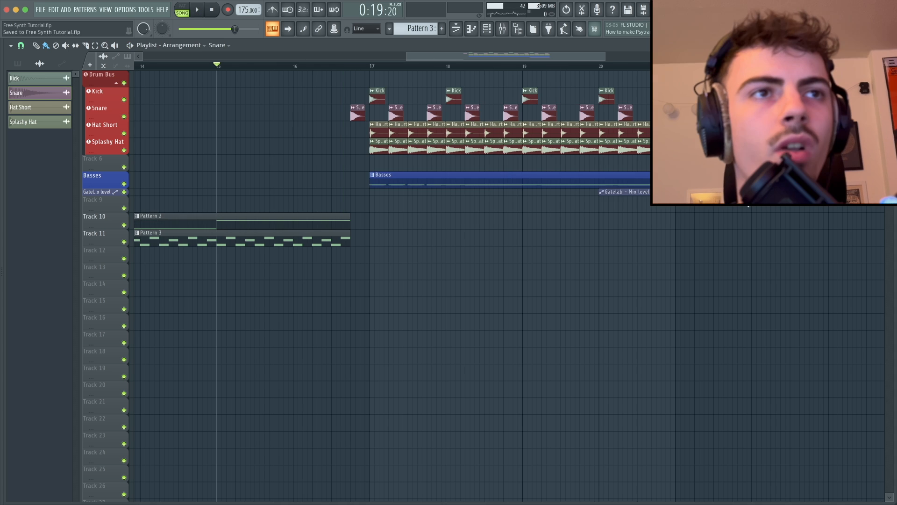
left_click_drag(745, 208, 372, 95, "ctrl")
scroll(487, 222, "down", 3)
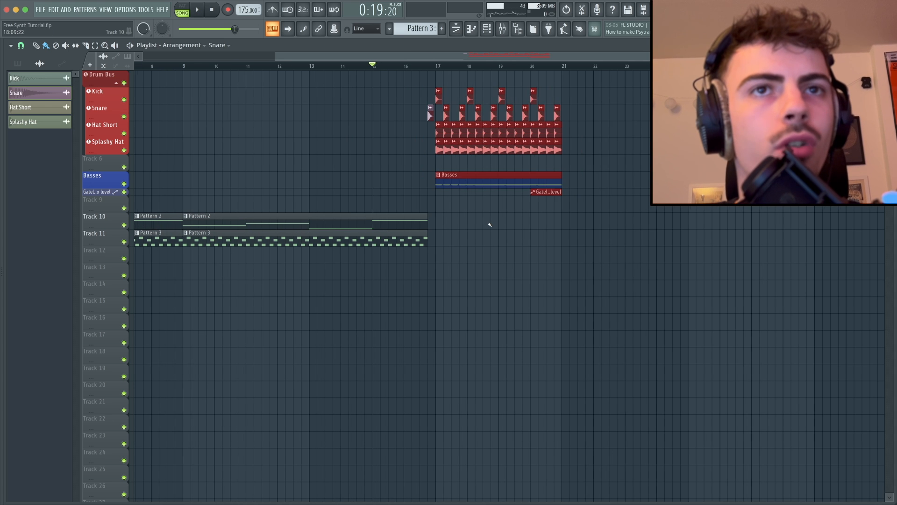
left_click(489, 225)
scroll(490, 225, "down", 3)
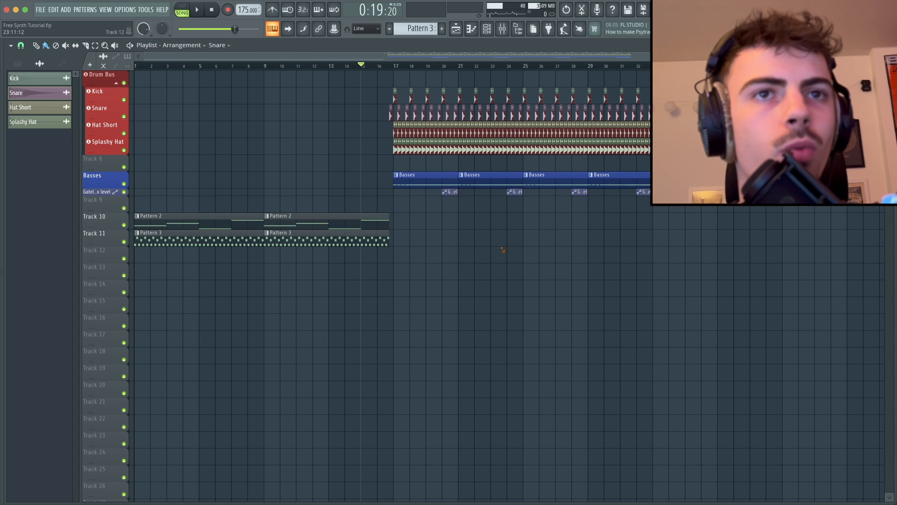
key("ctrl+s")
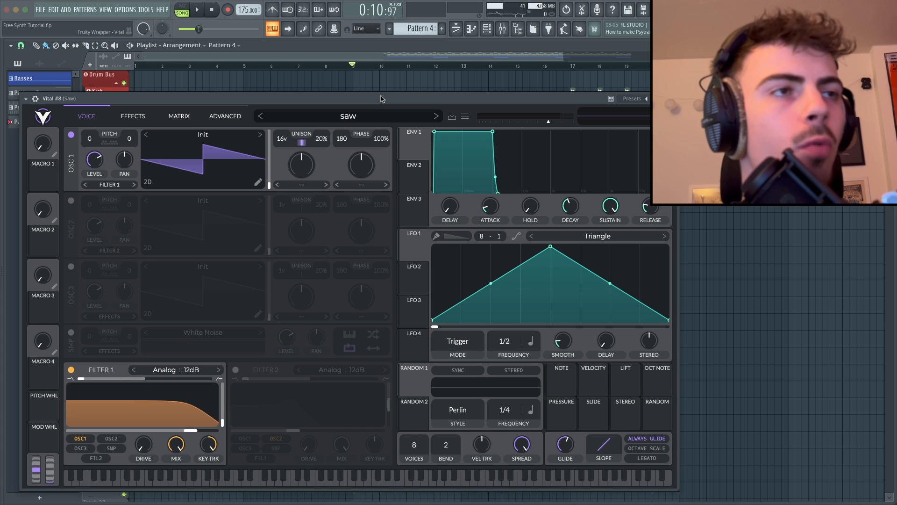
Step: Examine the saw patch in Vital #8, including its filter key tracking, glide and effects, while auditioning notes
key("c")
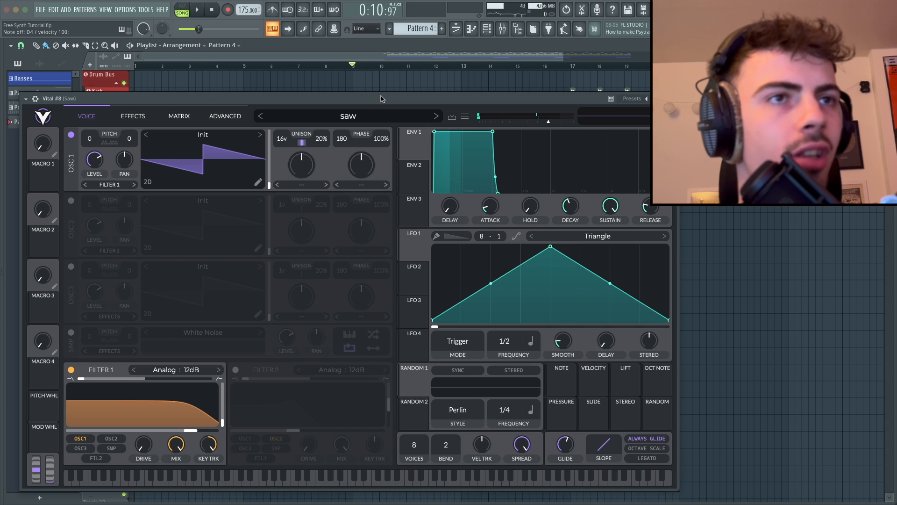
key("c")
key("d")
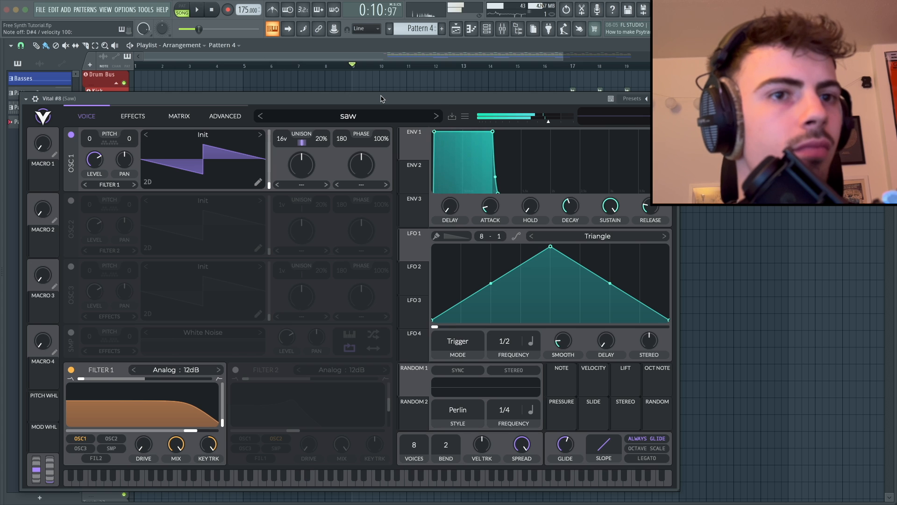
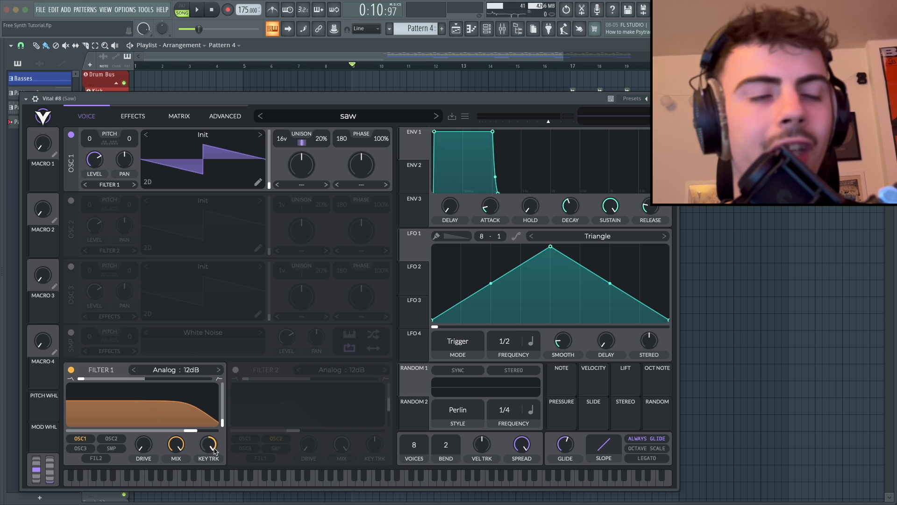
key("w")
key("v")
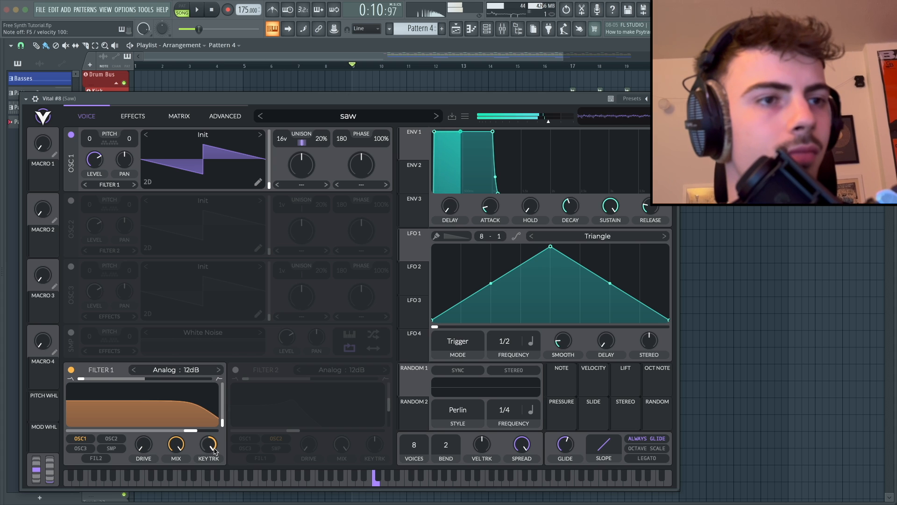
key("d")
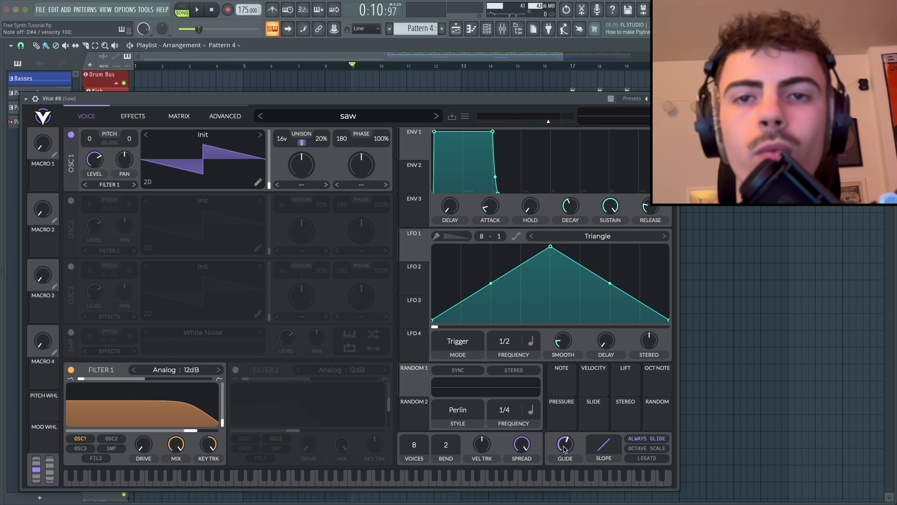
key("c")
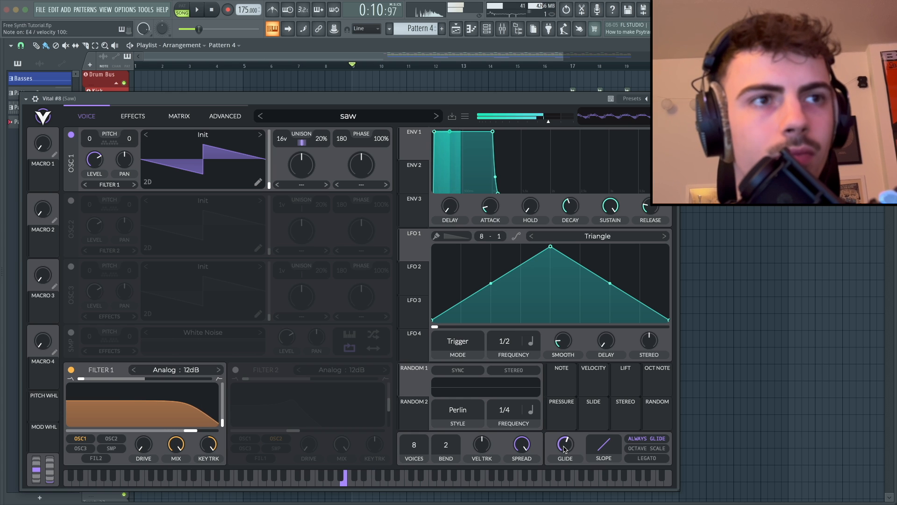
key("d")
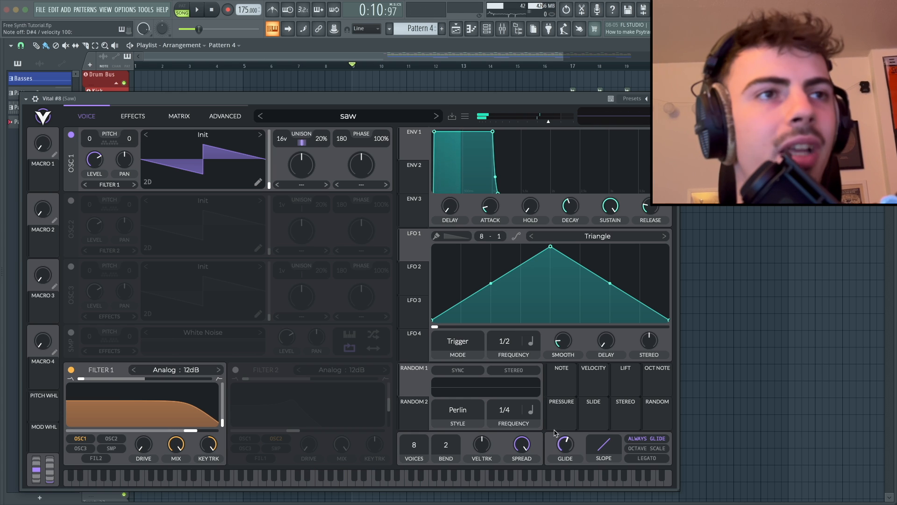
left_click(137, 118)
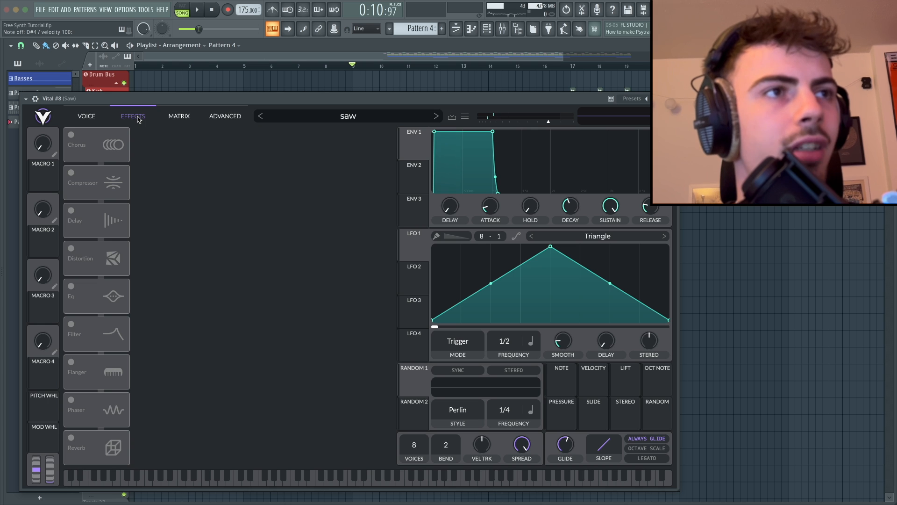
left_click(82, 116)
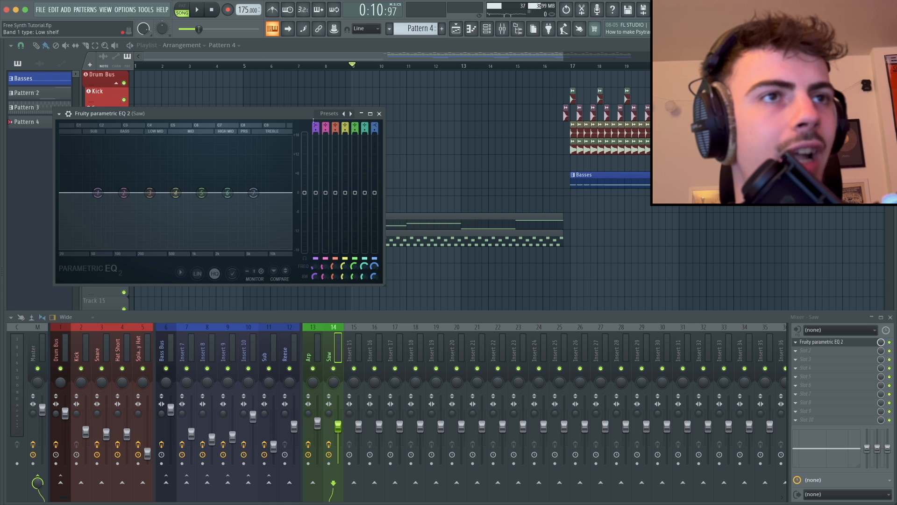
Step: Change the type of EQ band 1 on the Saw mixer track, and place Pattern 4 at bar 9 on Track 12
left_click_drag(314, 124, 315, 120)
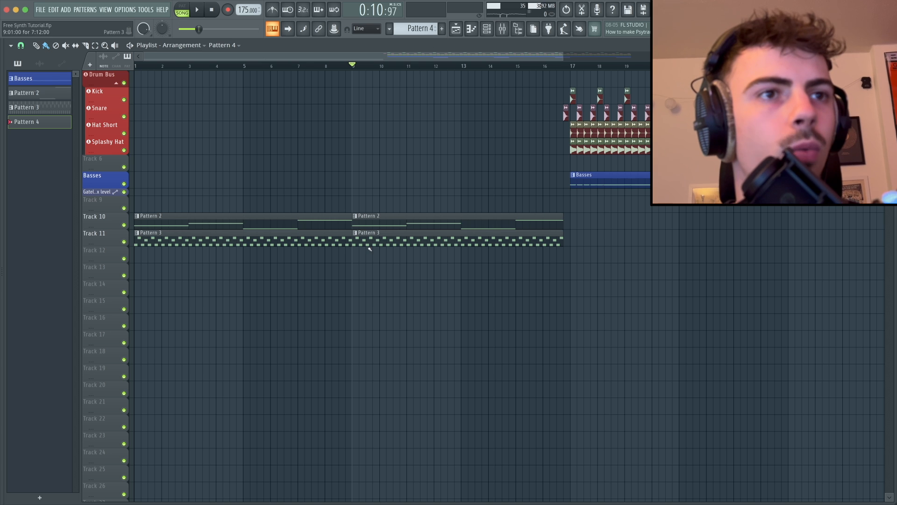
left_click(354, 261)
Step: Write an eight-bar melody of sustained notes for Vital #8 in Pattern 4 and play the arrangement back
left_click(487, 29)
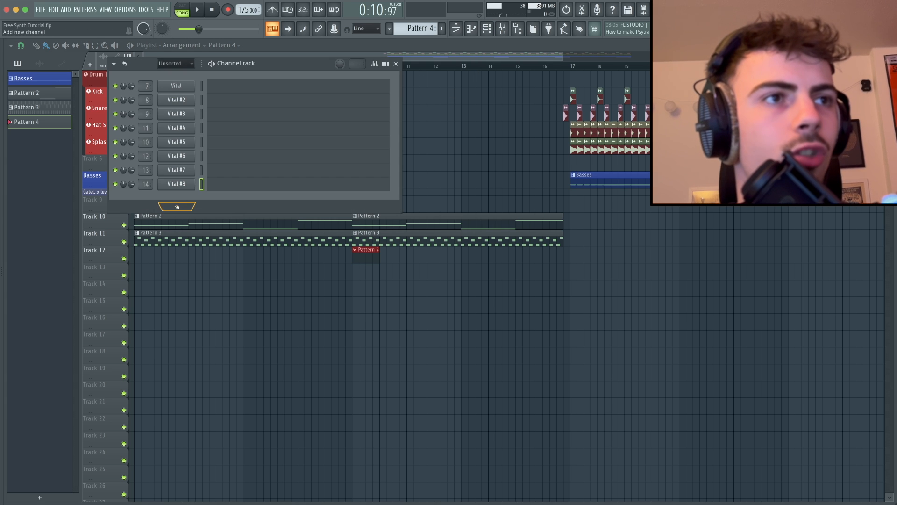
key("F7")
key("d")
left_click(42, 138)
left_click(198, 114)
left_click_drag(356, 114, 250, 114)
key("space")
left_click(253, 145)
left_click(411, 122)
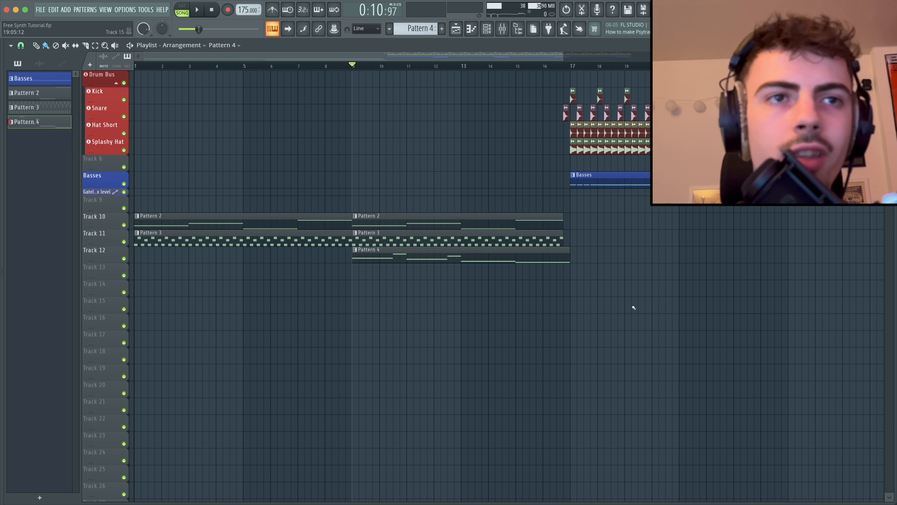
key("space")
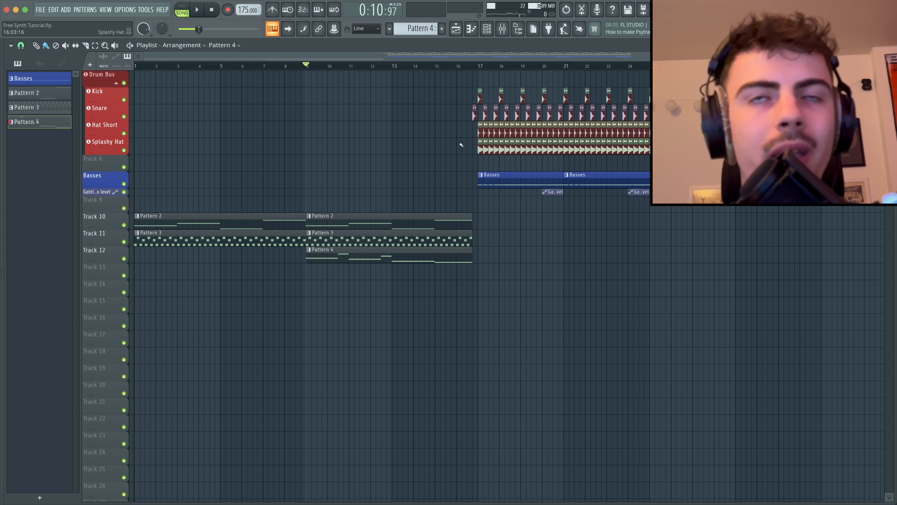
Step: Copy the drop's four-bar Snare, Hat Short and Splashy Hat clips to bar 9 and repeat them up to bar 17
scroll(463, 145, "up", 4)
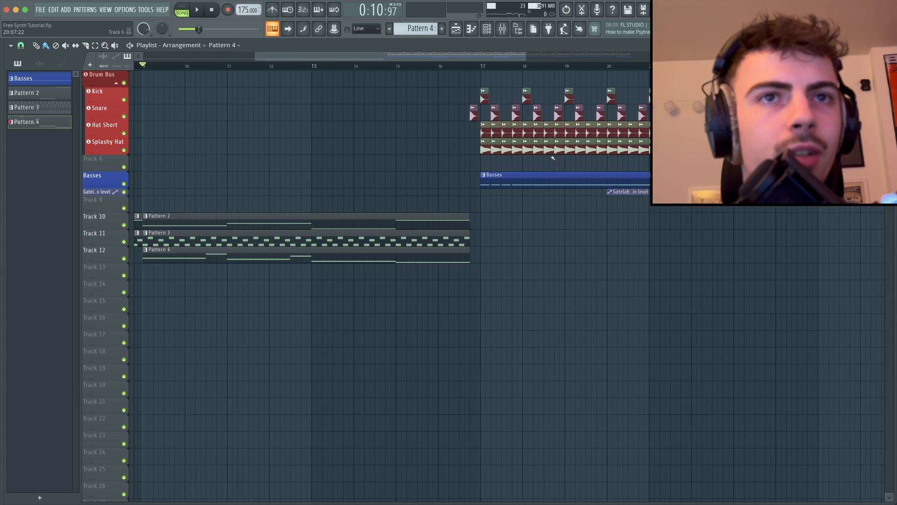
left_click_drag(660, 164, 504, 113)
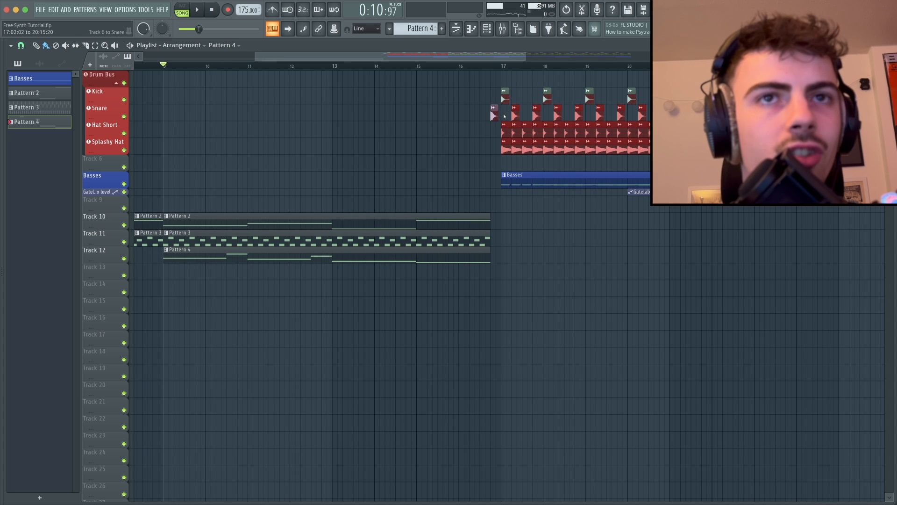
scroll(505, 115, "down", 2)
scroll(282, 115, "up", 2)
scroll(279, 100, "right", 2)
key("super+v")
key("super+b")
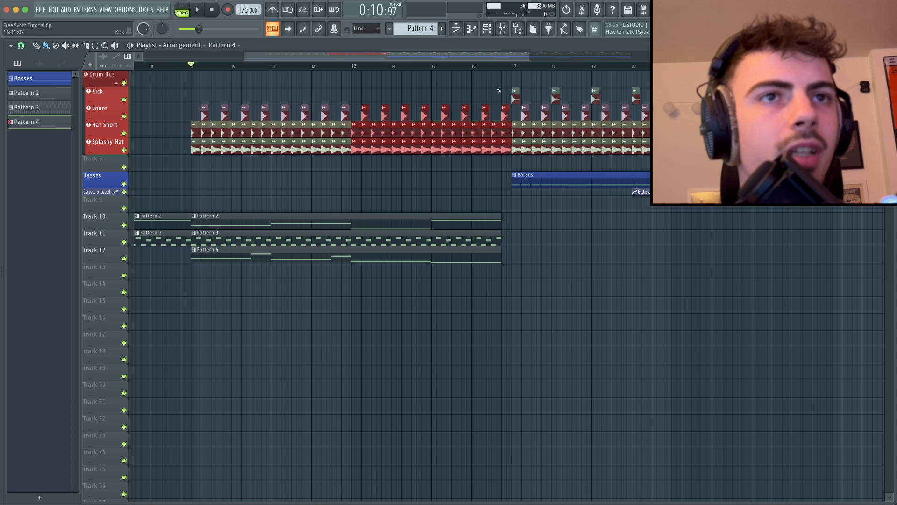
Step: Delete the Hat Short and Splashy Hat clips on the last beat of bar 16, just before the drop
scroll(499, 91, "up", 3)
right_click(517, 108)
right_click(516, 126)
right_click(514, 143)
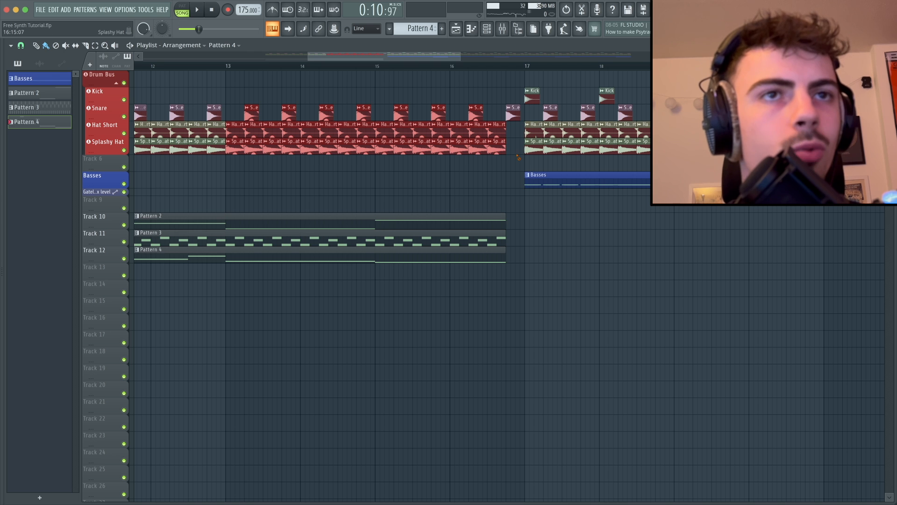
key("super+d")
Step: Lower the gain of the Snare, Hat Short and Splashy Hat build-up clips from bar 9 through bar 16 to about -5.1 dB
scroll(516, 141, "down", 2)
scroll(516, 140, "left", 2)
left_click_drag(592, 163, 131, 86)
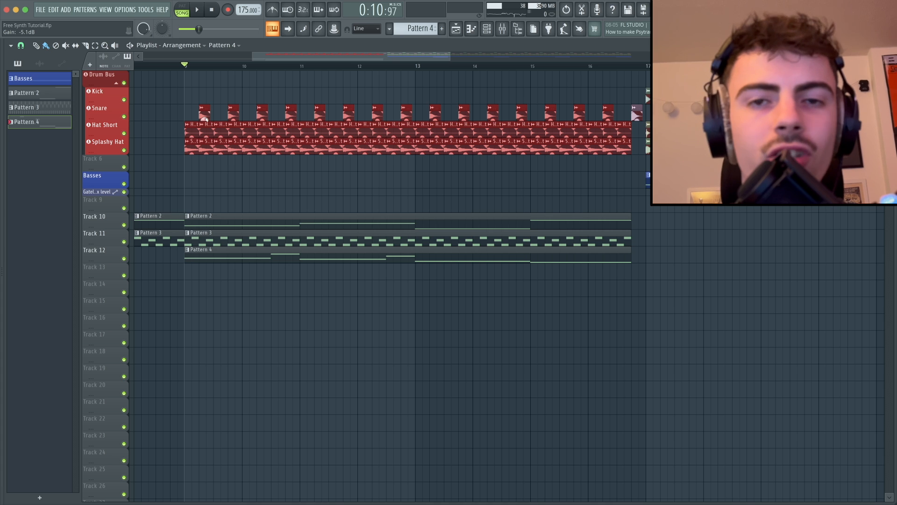
left_click(284, 80, "super")
Step: Add build-up Kick clips from bar 13 on every beat, on half beats in bar 15 and quarter beats in bar 16
left_click(648, 92)
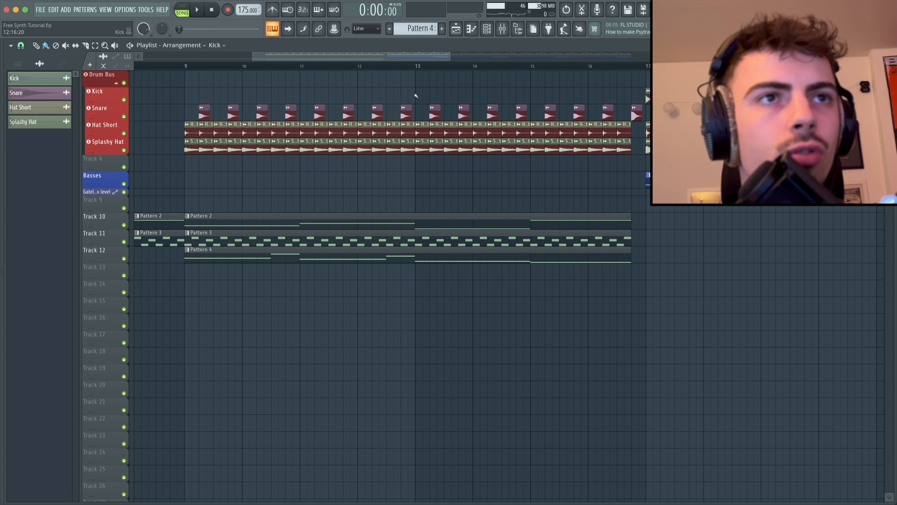
scroll(433, 95, "up", 2)
left_click_drag(431, 95, 621, 102)
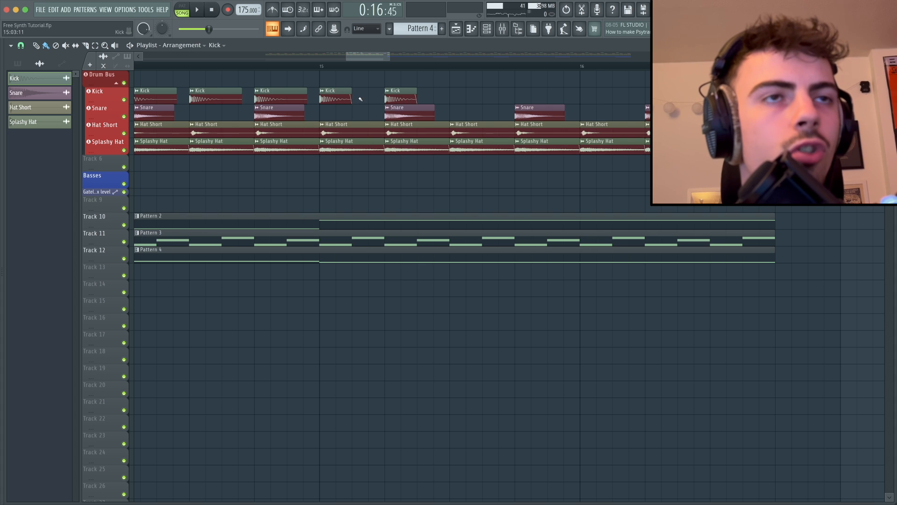
left_click_drag(360, 99, 613, 99)
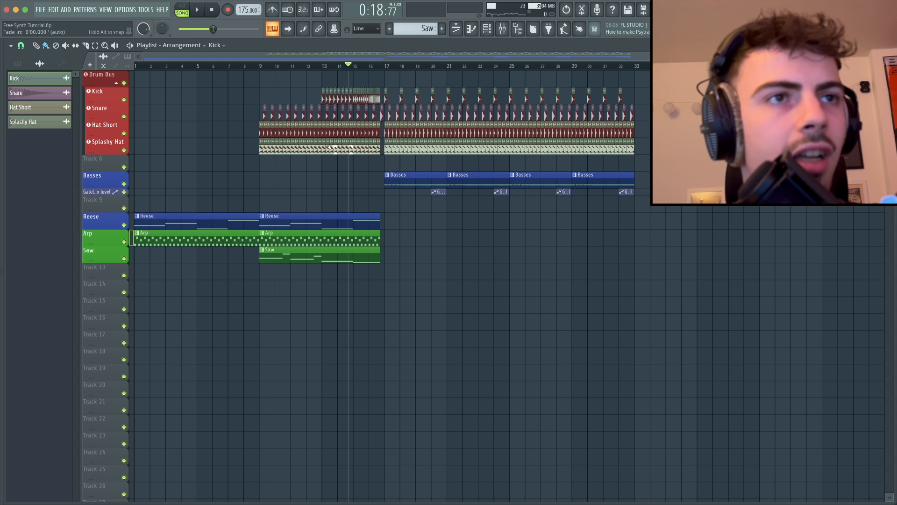
Step: Add Fruity Love Philter to the Drum Bus and create an automation clip for its filter cutoff over the build-up
scroll(292, 147, "up", 3)
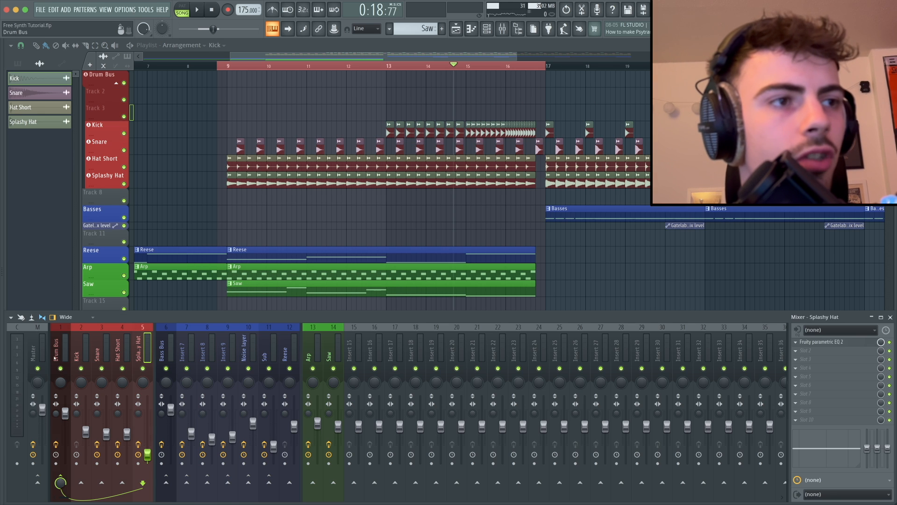
left_click(54, 357)
left_click(809, 353)
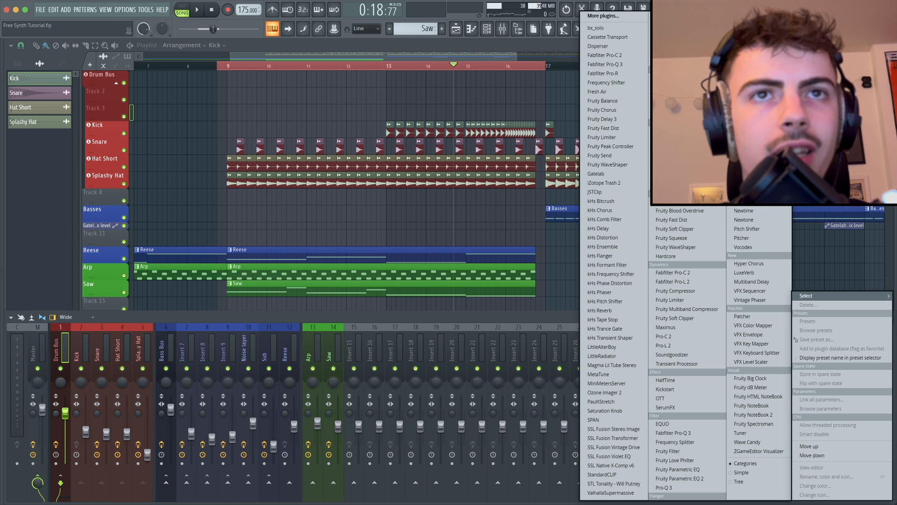
left_click(680, 460)
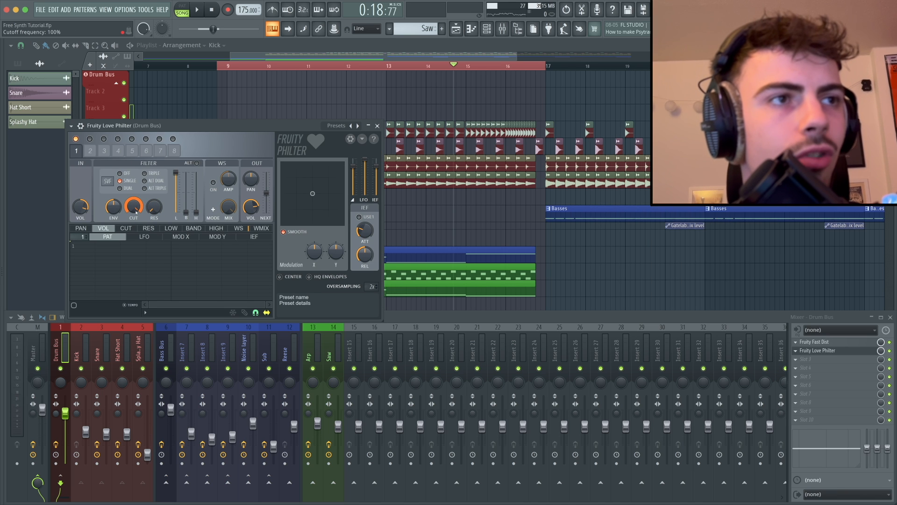
right_click(136, 206)
left_click(168, 279)
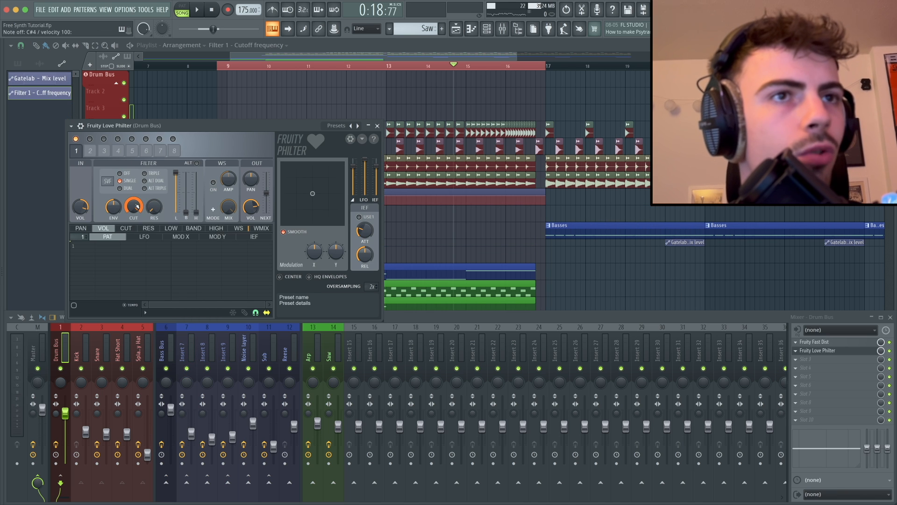
key("F9")
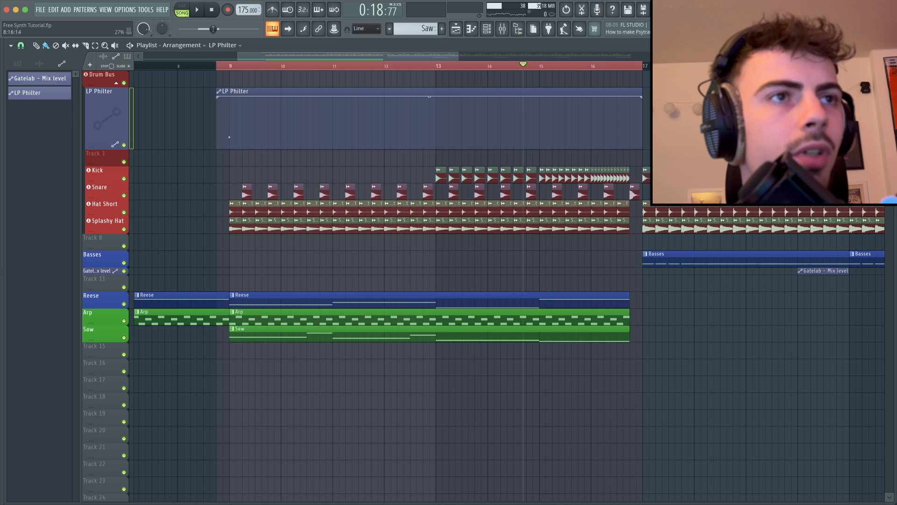
Step: Shape the LP Philter automation to drop to its minimum at bar 9 and rise in an upward-bowed curve to bar 17
left_click_drag(228, 93, 230, 166)
left_click(219, 66)
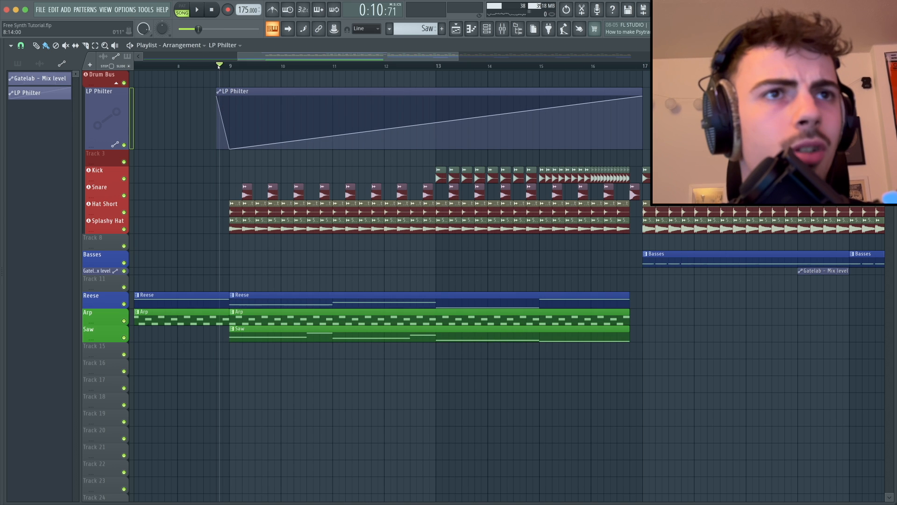
left_click_drag(436, 122, 436, 101)
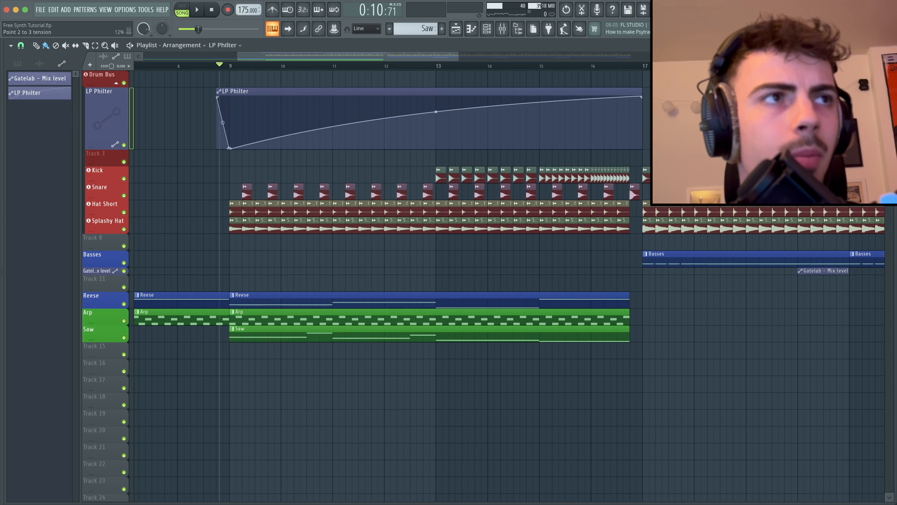
scroll(501, 247, "down", 3, "ctrl")
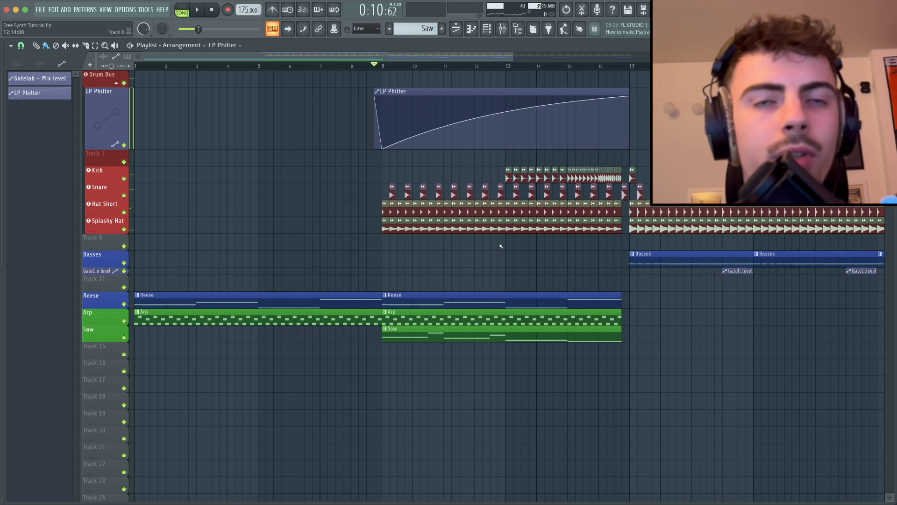
Step: Add Fruity Reeverb 2 to the Drum Bus, with the dry level lowered to about 69% and the low cut raised
key("F9")
left_click(63, 347)
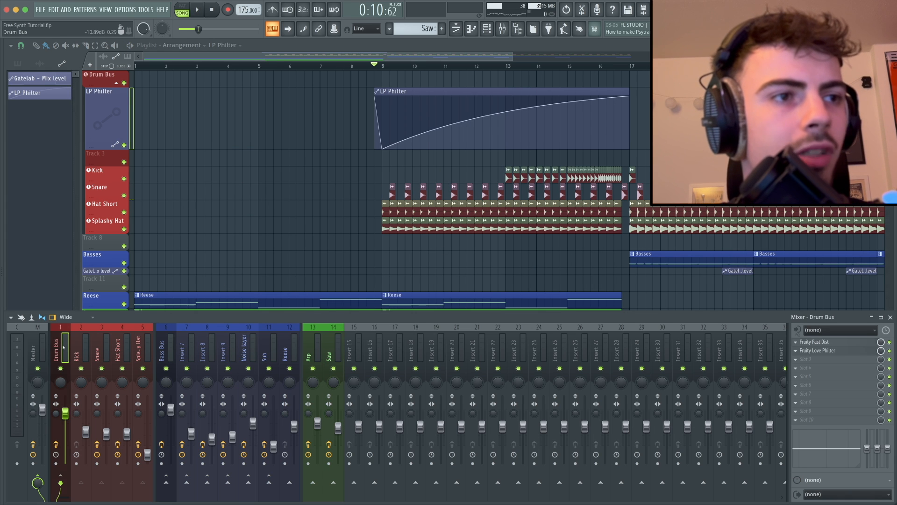
left_click(795, 360)
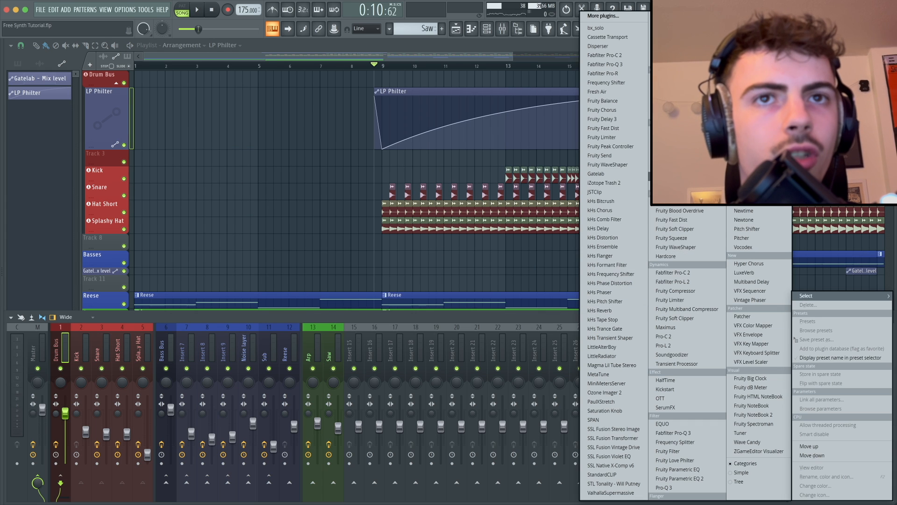
left_click(673, 161)
mouse_move(317, 177)
left_mouse_down()
mouse_move(318, 159)
mouse_move(303, 183)
left_mouse_up()
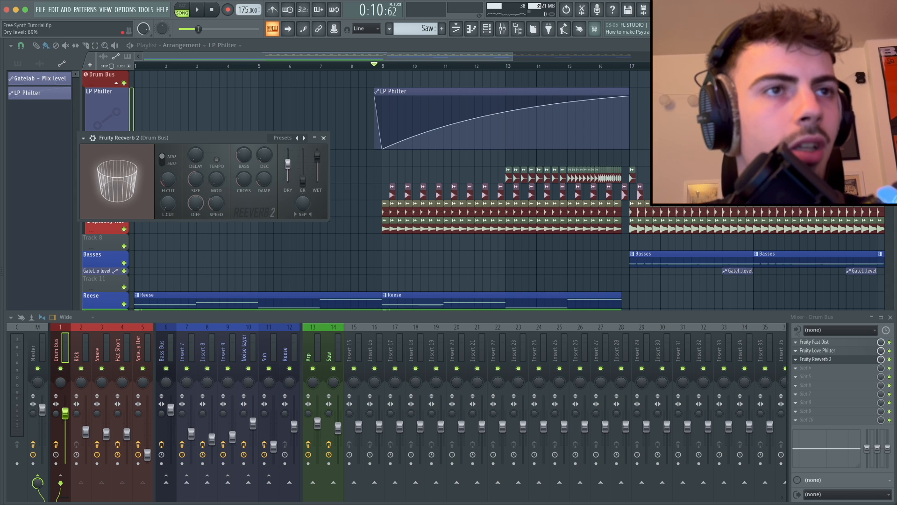
left_click_drag(288, 156, 288, 164)
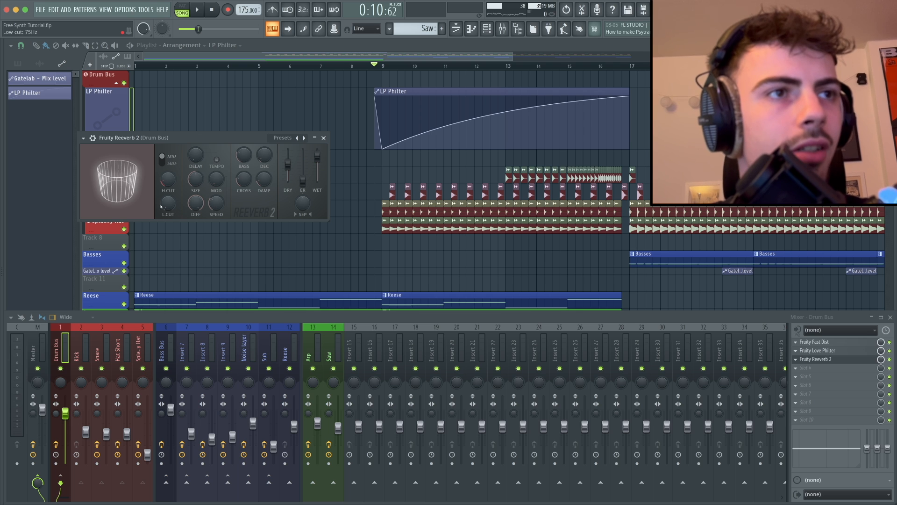
left_click_drag(168, 203, 169, 191)
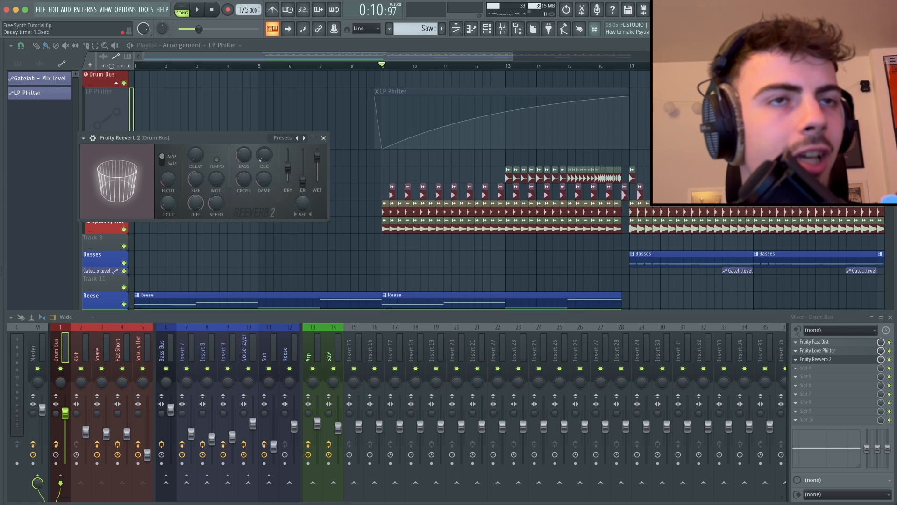
left_click(323, 138)
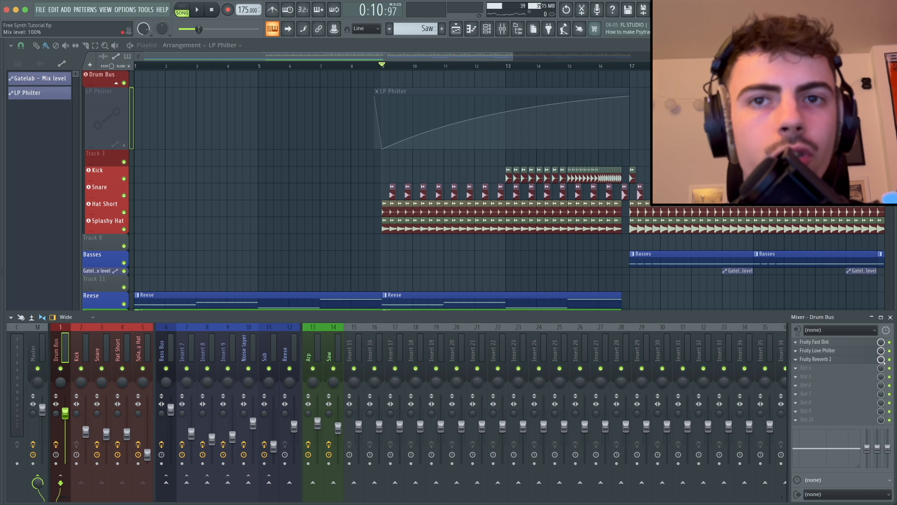
Step: Create the Build Verb automation clip for the mix level of Fruity Reeverb 2 on the Drum Bus
right_click(880, 361)
left_click(868, 451)
key("F9")
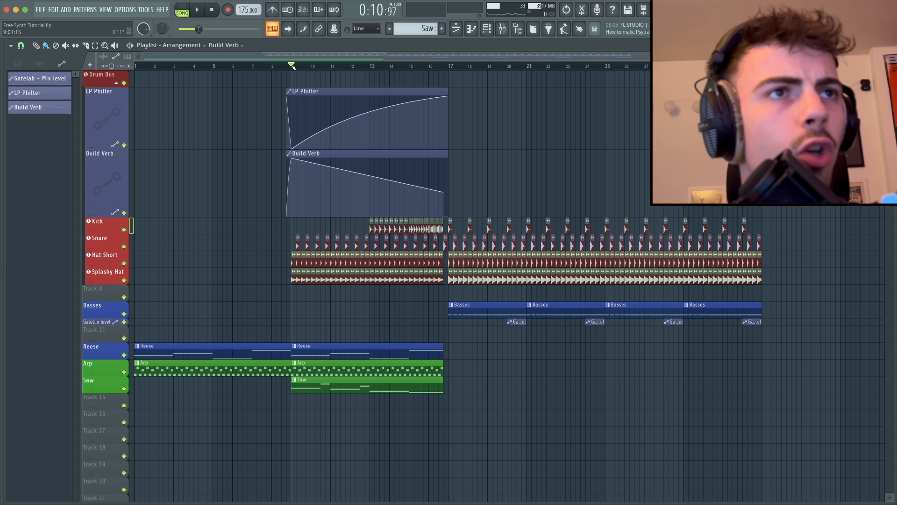
Step: Shrink the LP Philter and Build Verb playlist tracks to their minimum height and save the project
left_click(110, 126)
left_click(107, 178, "super")
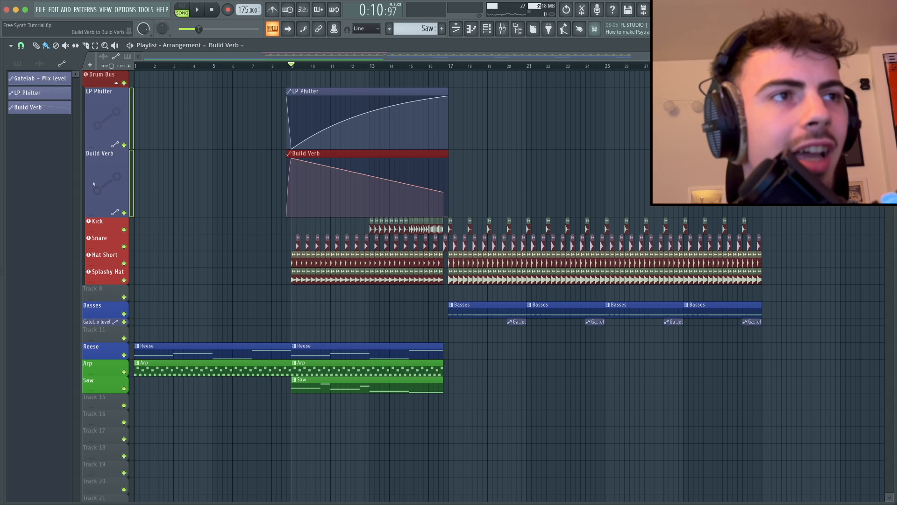
left_click_drag(106, 150, 106, 94)
left_click(185, 150, "super")
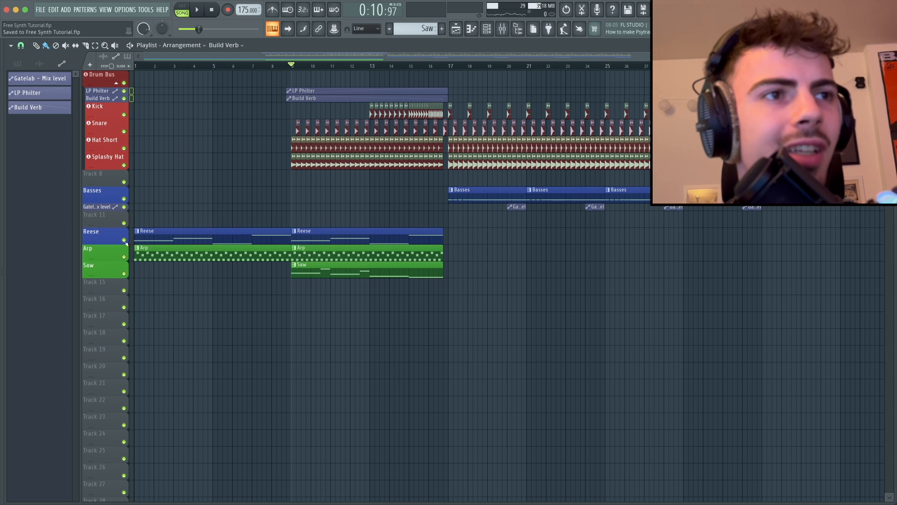
Step: Add Fruity Love Philter and Gatelab to the Saw mixer track, and automate the filter and the Gatelab mix level over the build-up
left_click(99, 269)
scroll(311, 187, "up", 3)
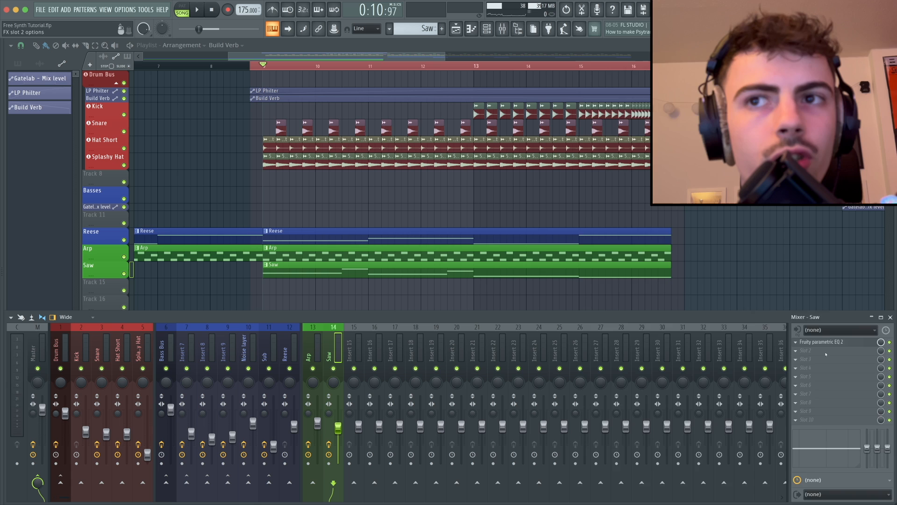
left_click(826, 353)
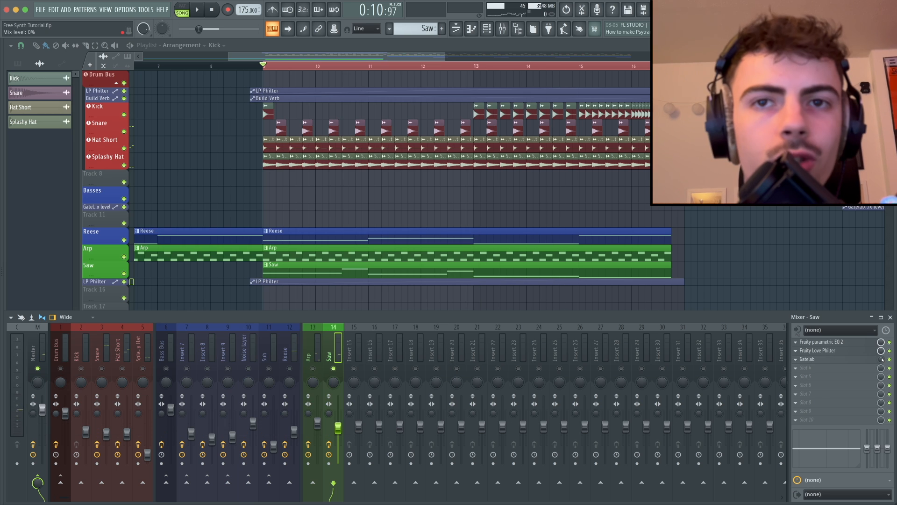
left_click_drag(672, 310, 671, 295)
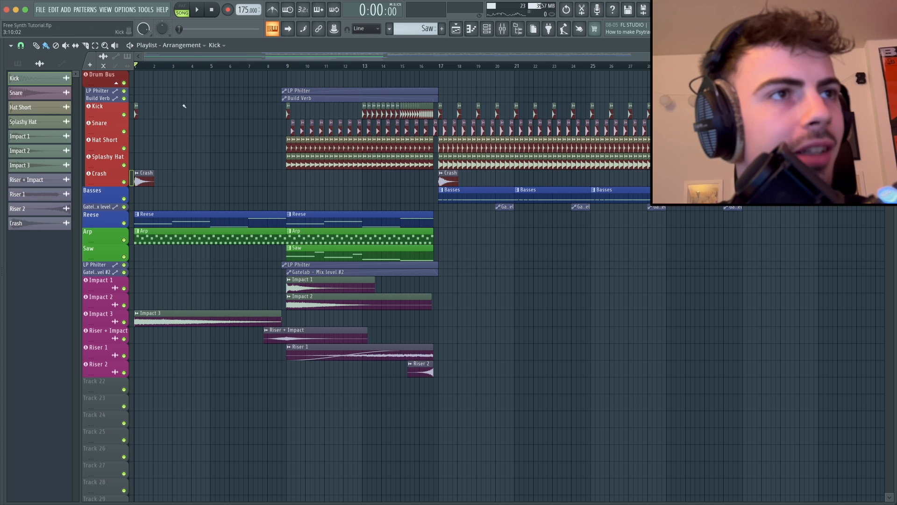
Step: Insert three empty playlist tracks above the Drum Bus
scroll(141, 114, "up", 3)
scroll(141, 114, "down", 2)
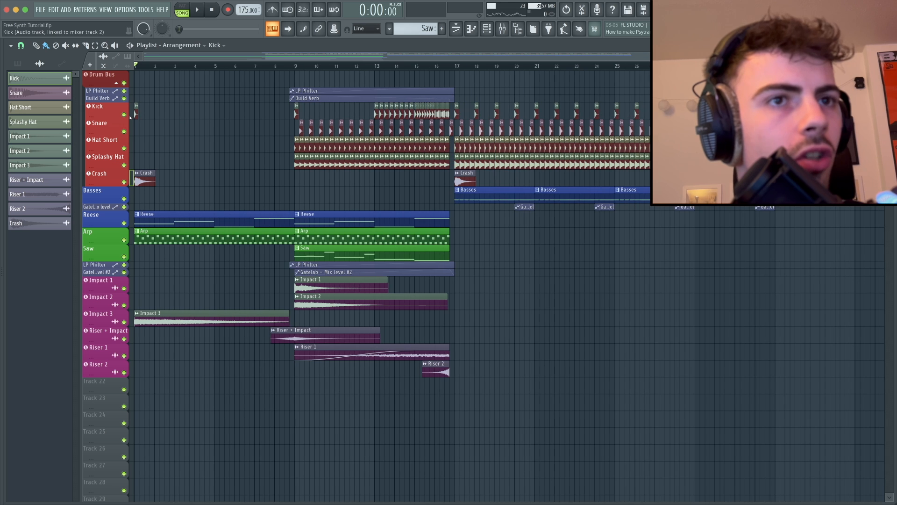
right_click(100, 83)
key("i")
right_click(100, 83)
key("i")
right_click(100, 83)
key("i")
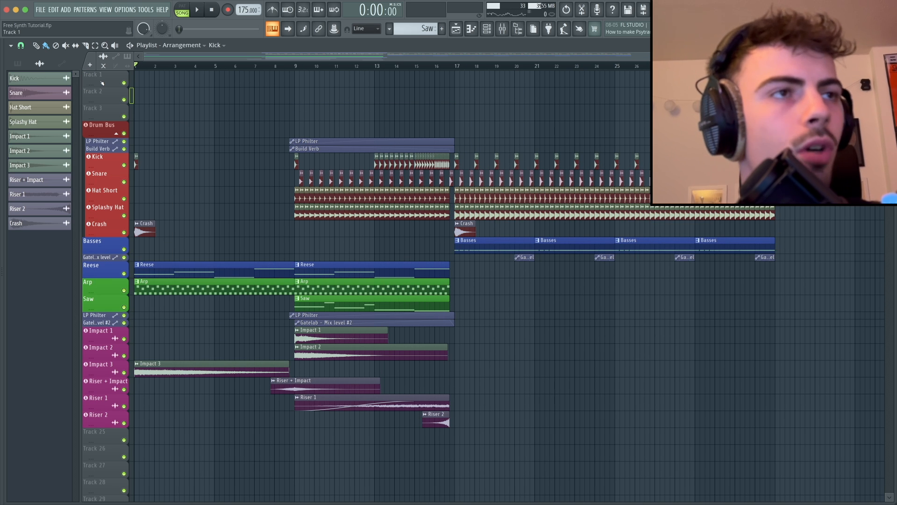
Step: Add Fruity parametric EQ 2 to the Master and set its band 1 to a high pass at 20 Hz
key("F9")
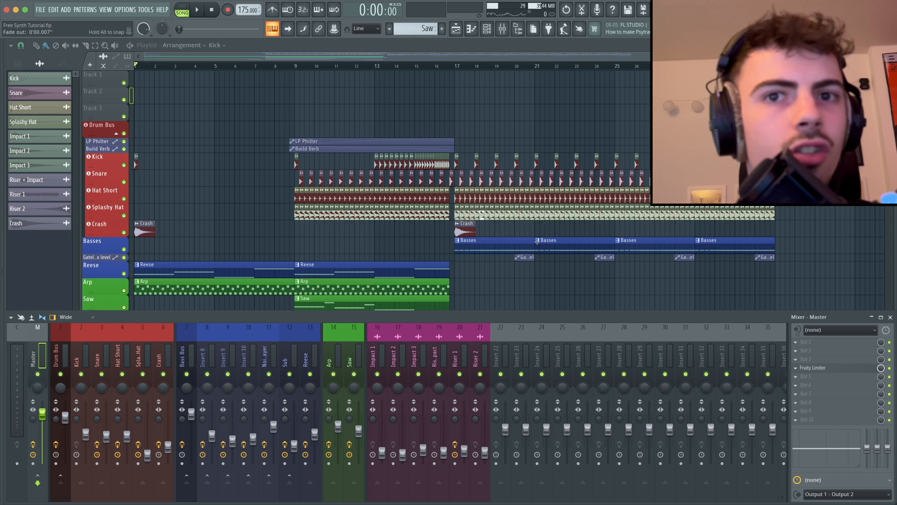
left_click(815, 346)
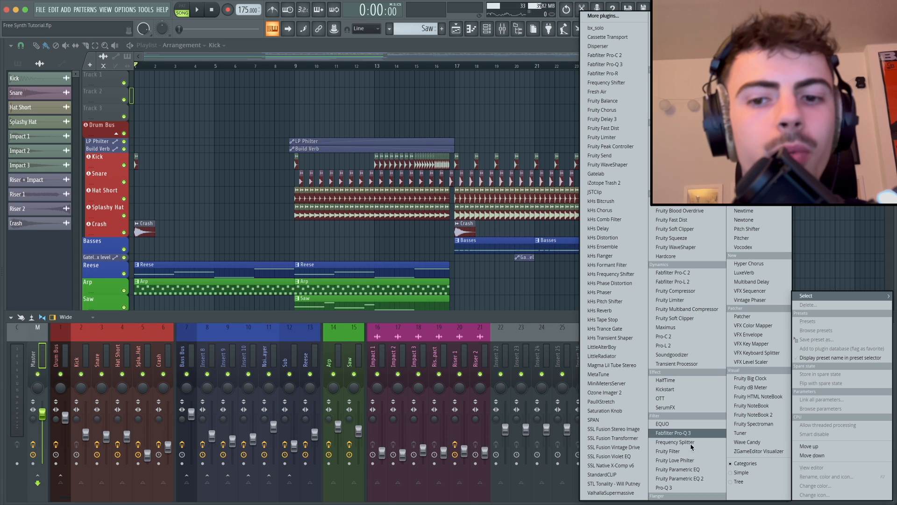
left_click(682, 478)
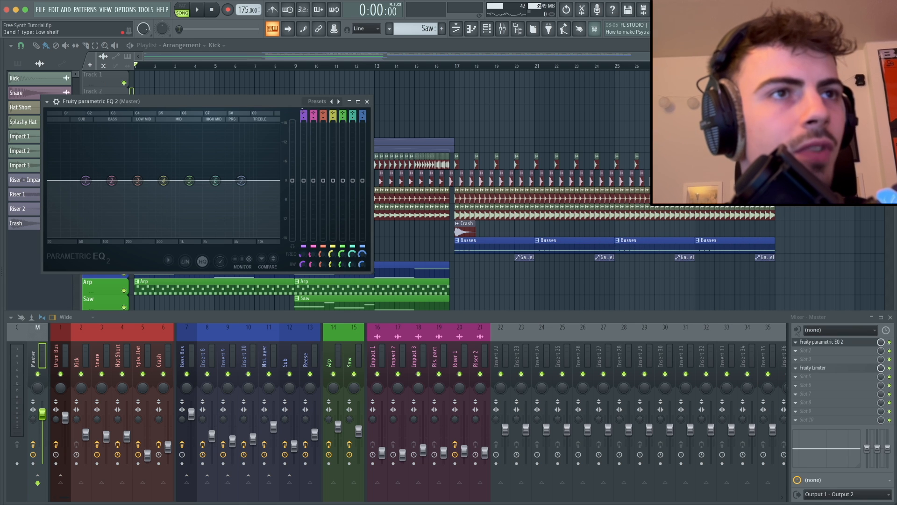
mouse_move(304, 113)
left_mouse_down()
mouse_move(304, 122)
mouse_move(303, 102)
left_mouse_up()
left_click_drag(305, 255, 305, 265)
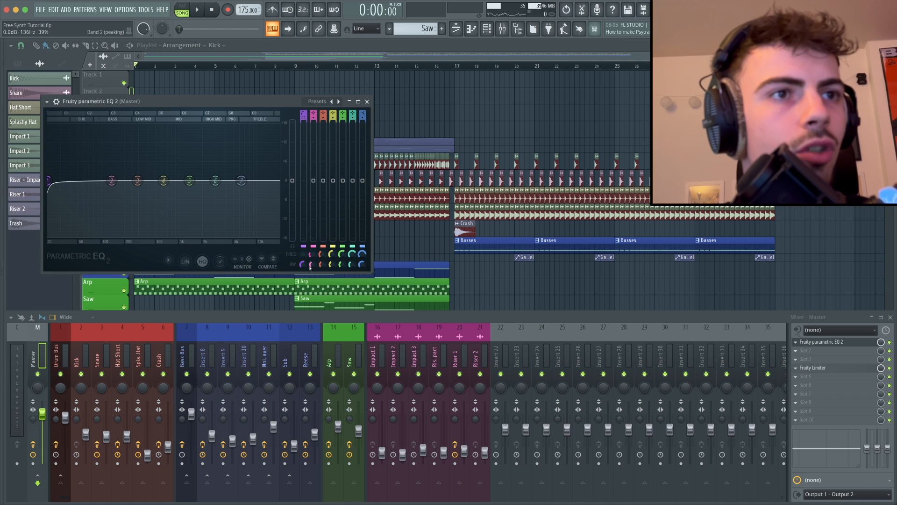
left_click_drag(303, 256, 303, 255)
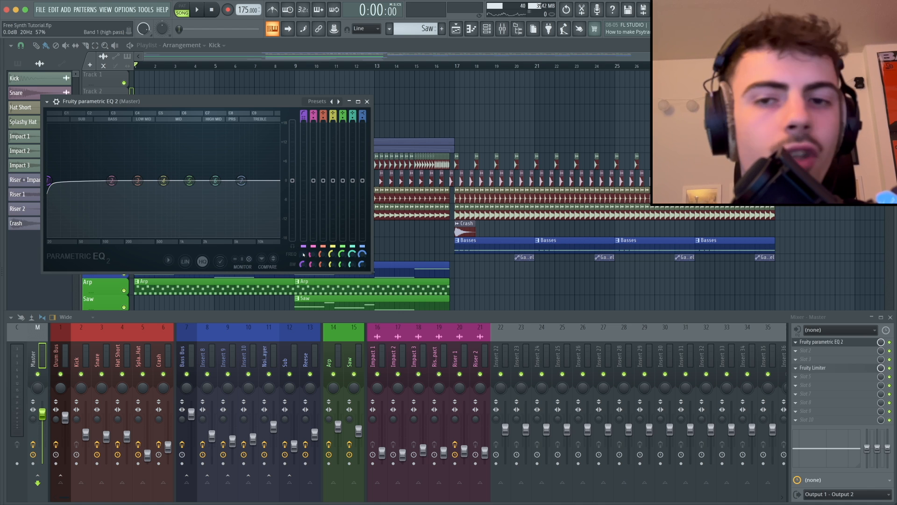
Step: Create a Low Cut automation clip for band 1's frequency, rising slightly from mid-bar 12 to beat 4 of bar 16 and falling back before bar 17
right_click(304, 255)
left_click(323, 327)
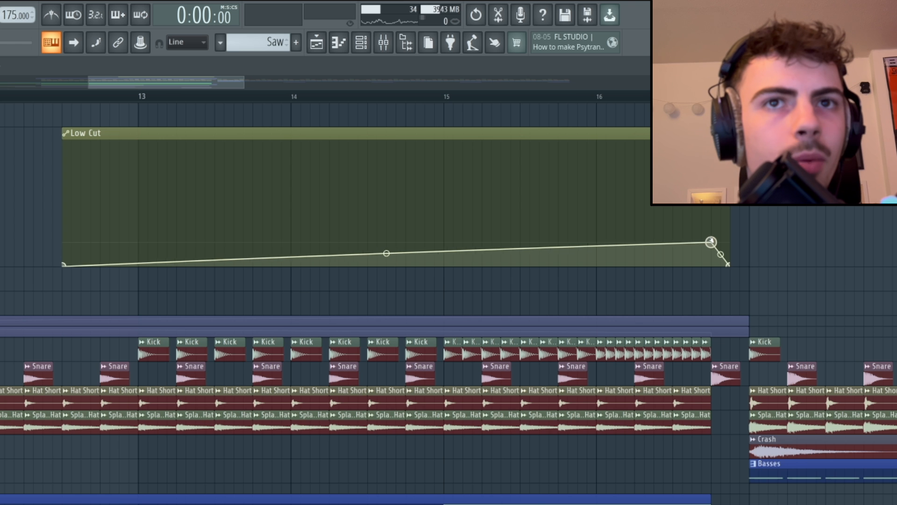
left_click_drag(735, 172, 736, 168)
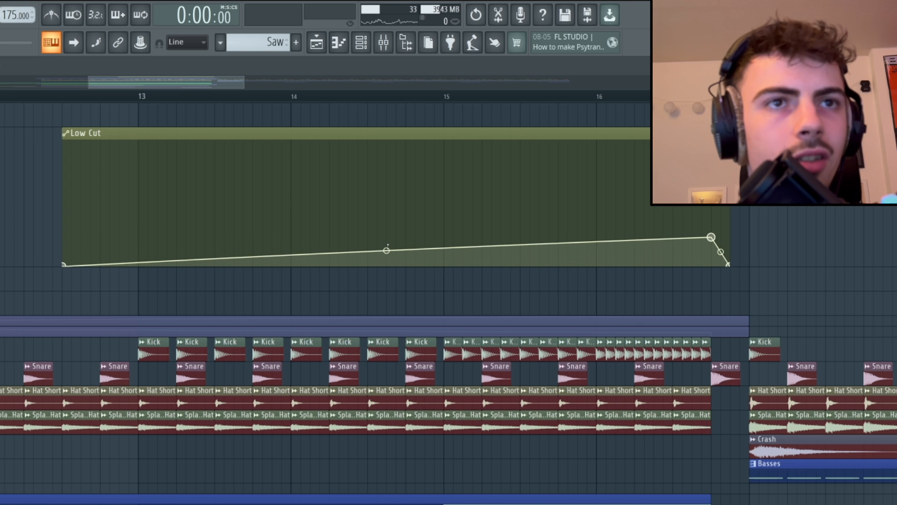
left_click(70, 99)
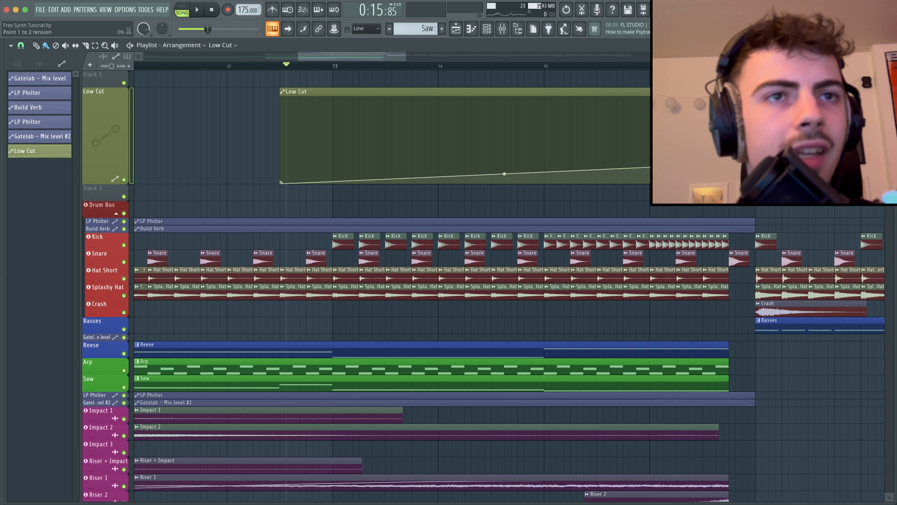
left_click_drag(504, 174, 503, 174)
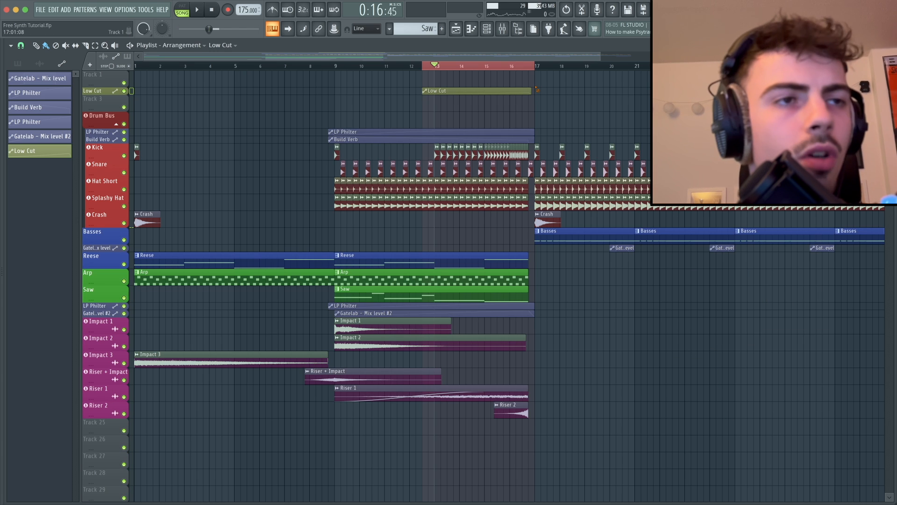
Step: Create an automation clip for the Master's stereo separation from the middle of bar 12 to bar 17
key("F9")
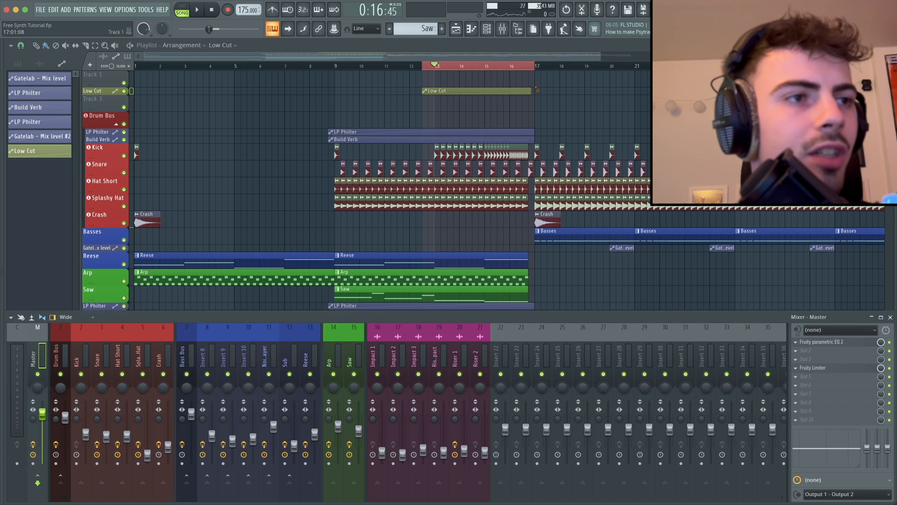
right_click(33, 420)
left_click(61, 450)
key("F9")
scroll(525, 144, "up", 4)
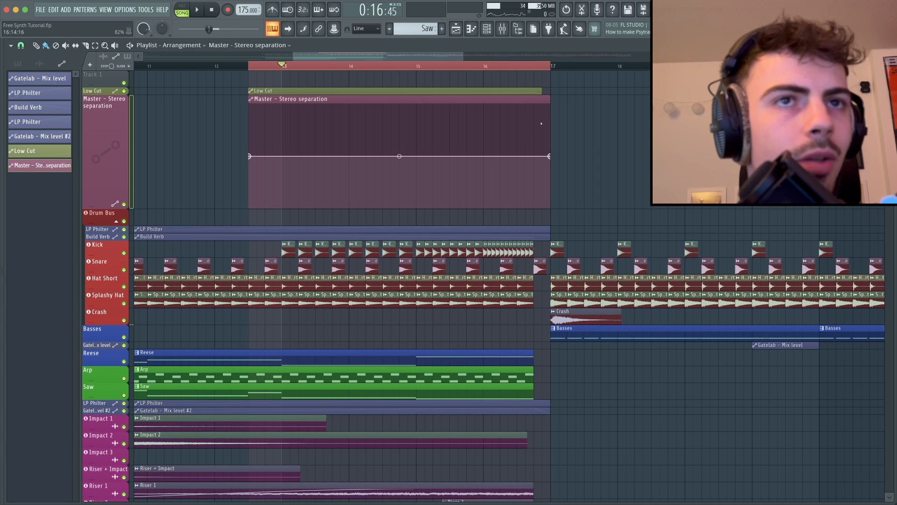
Step: Shape the Master stereo separation automation to rise to 90% at 16:13:00 and return to its centre value at bar 17
left_click_drag(535, 120, 535, 93)
left_click_drag(391, 135, 392, 130)
left_click_drag(533, 104, 534, 114)
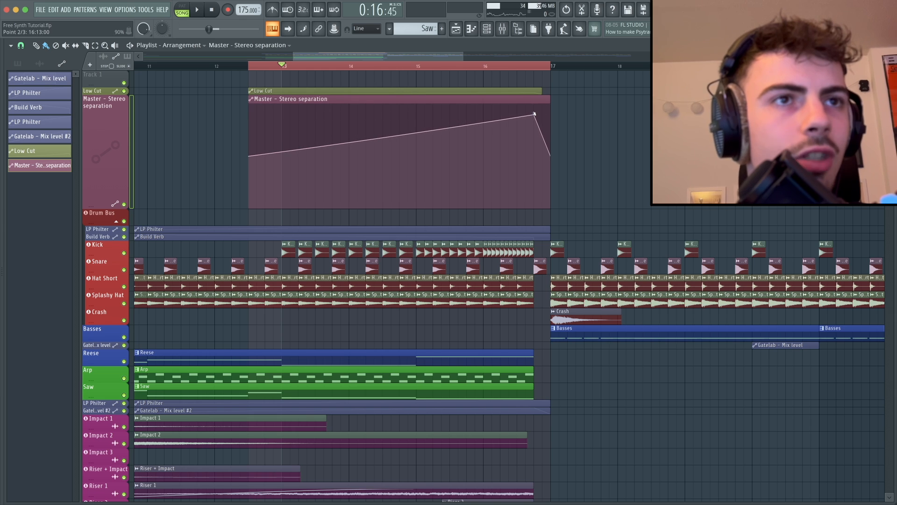